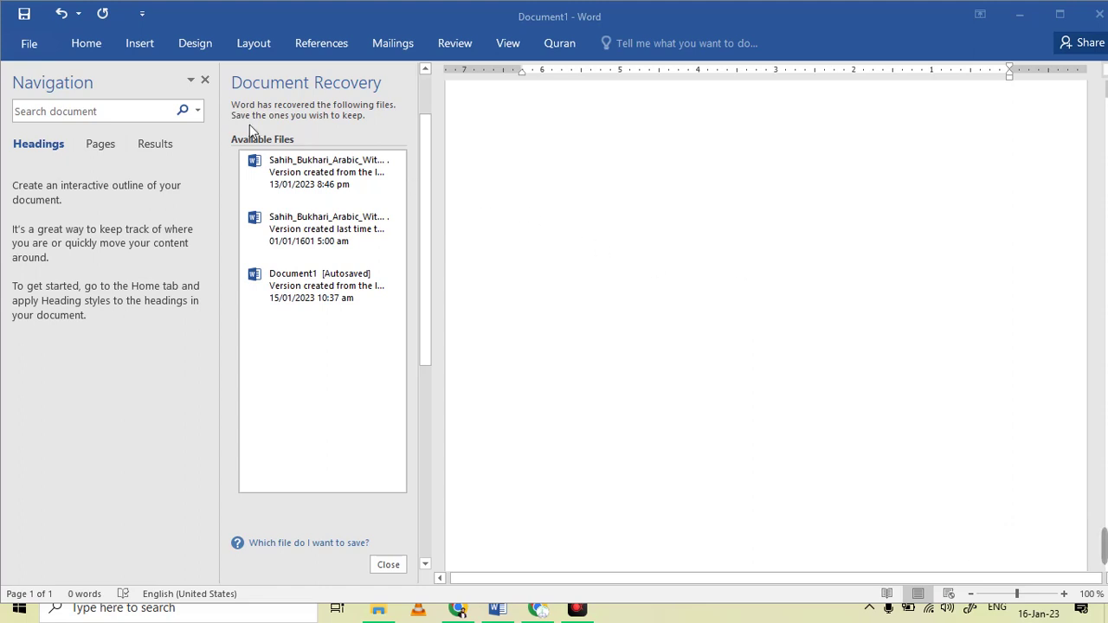
Step: Close Word's Navigation pane and show the Quran add-in tab's ayah insertion options
{"action": "left_click", "coordinate": [223, 97]}
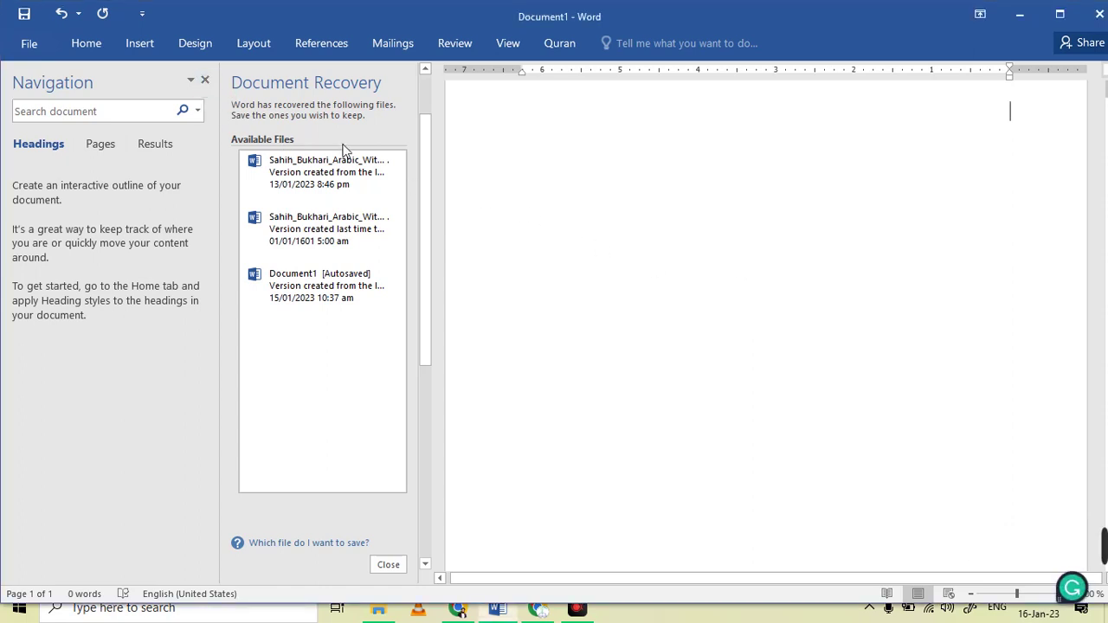
{"action": "left_click", "coordinate": [206, 85]}
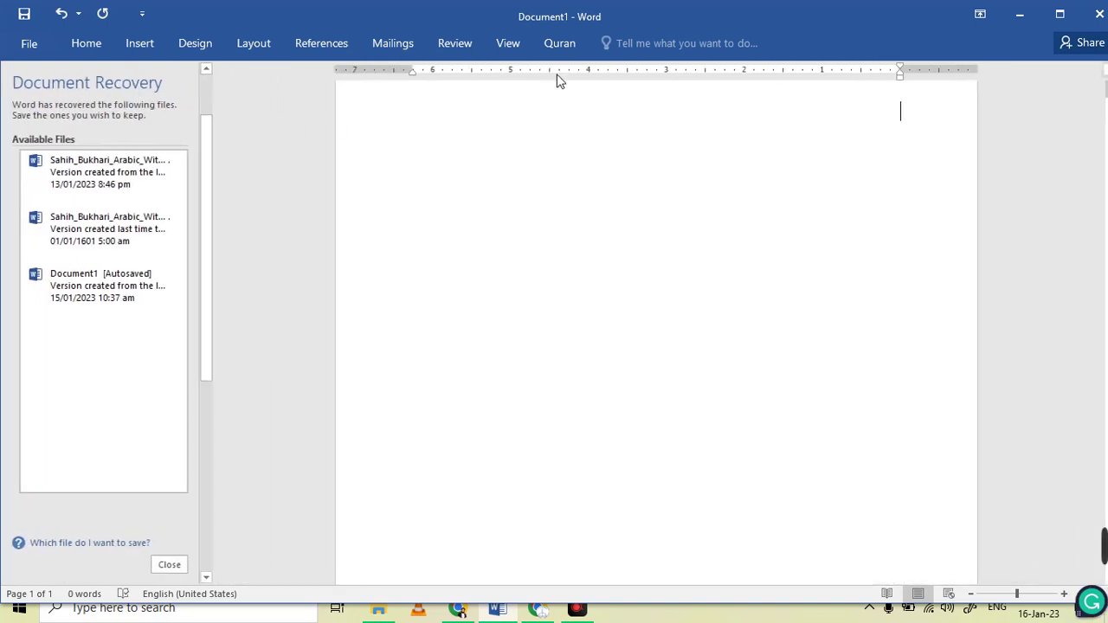
{"action": "left_click", "coordinate": [562, 43]}
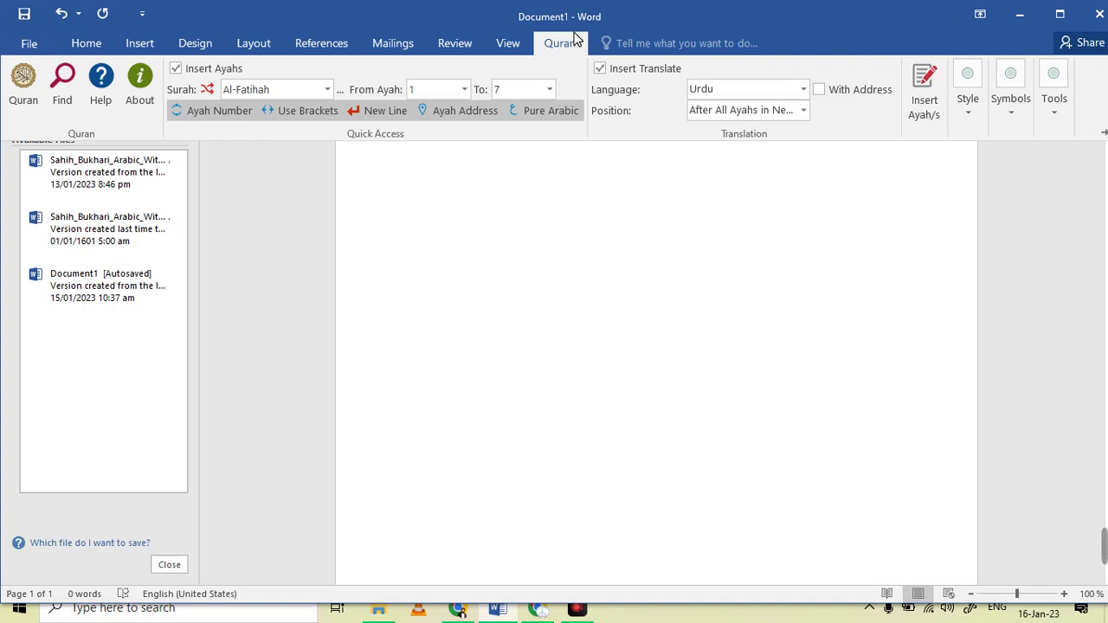
Step: Turn off Insert Translate on the Quran tab so no Urdu translation is added
{"action": "left_click", "coordinate": [490, 184]}
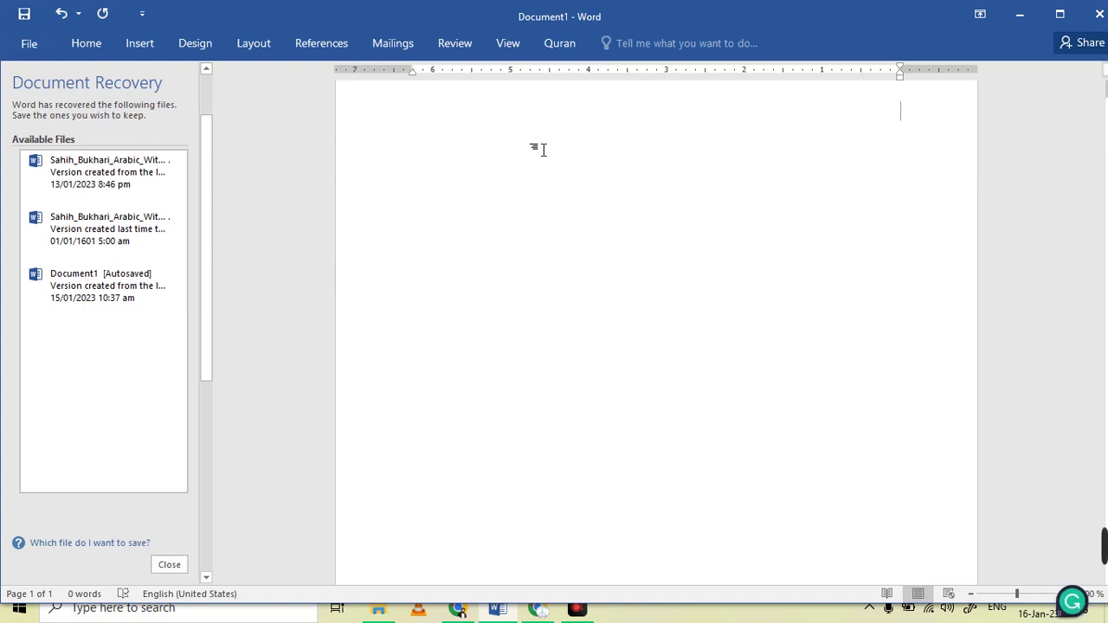
{"action": "left_click", "coordinate": [554, 52]}
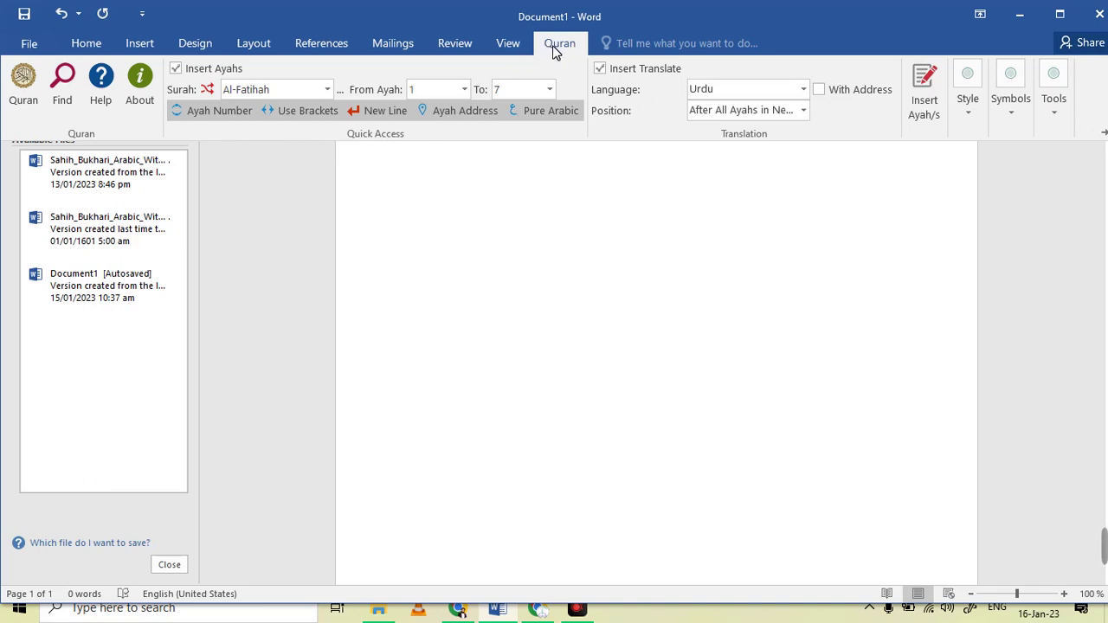
{"action": "double_click", "coordinate": [555, 50]}
{"action": "left_click", "coordinate": [554, 45]}
{"action": "left_click", "coordinate": [599, 70]}
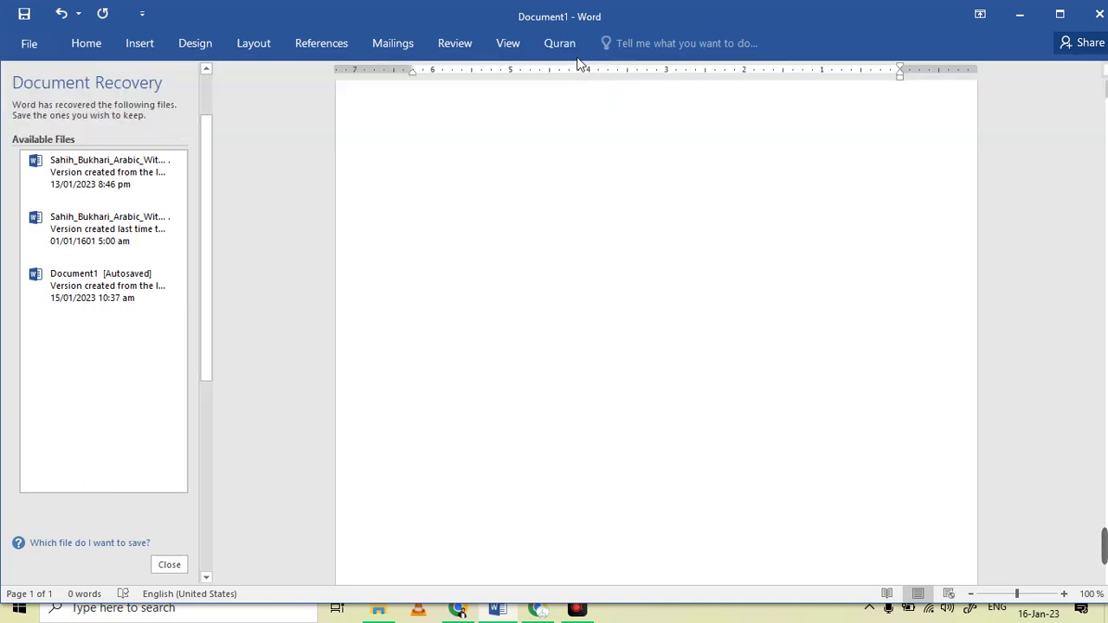
{"action": "left_click", "coordinate": [569, 50]}
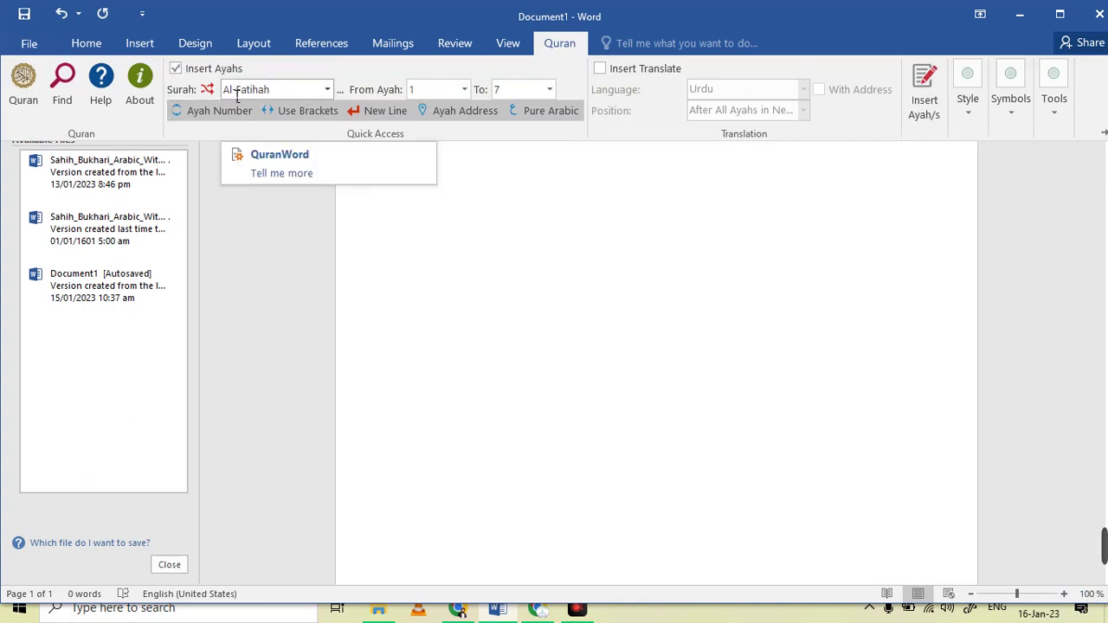
Step: Insert Surah Al-Fatihah from ayah 1 to ayah 7
{"action": "left_click", "coordinate": [328, 90]}
{"action": "left_click", "coordinate": [327, 90]}
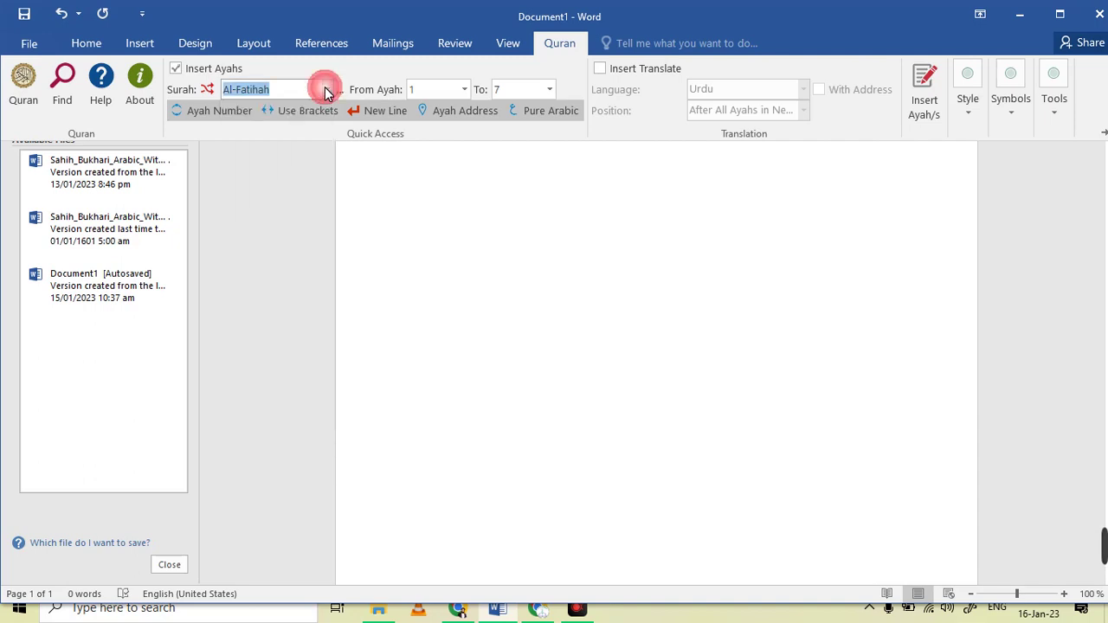
{"action": "left_click", "coordinate": [551, 90]}
{"action": "left_click", "coordinate": [498, 90]}
{"action": "left_click", "coordinate": [464, 90]}
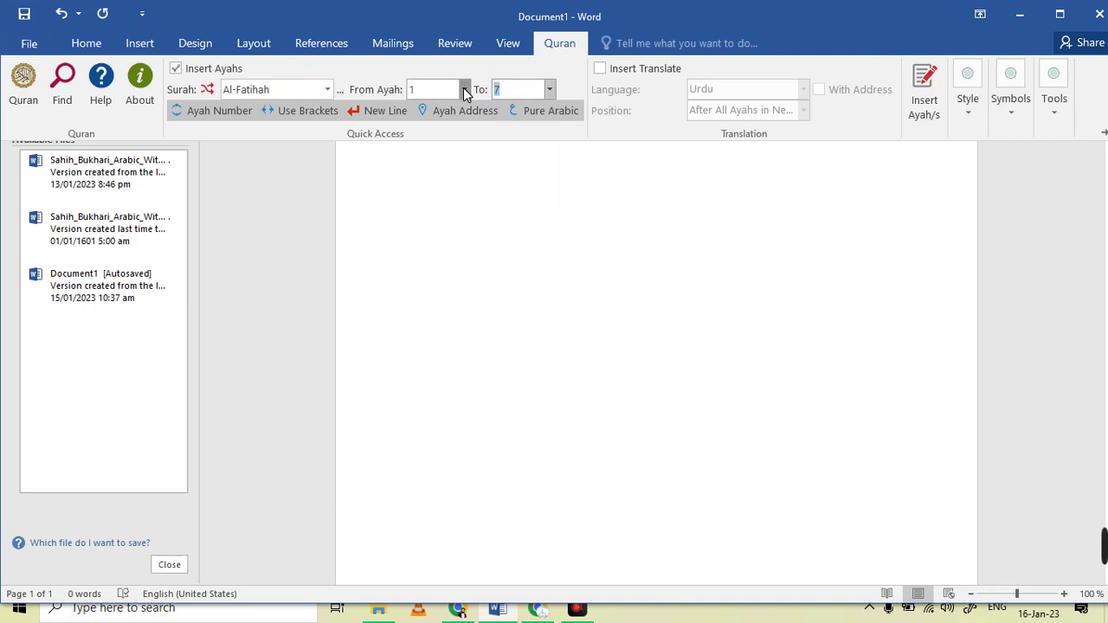
{"action": "left_click", "coordinate": [464, 90]}
{"action": "left_click", "coordinate": [550, 92]}
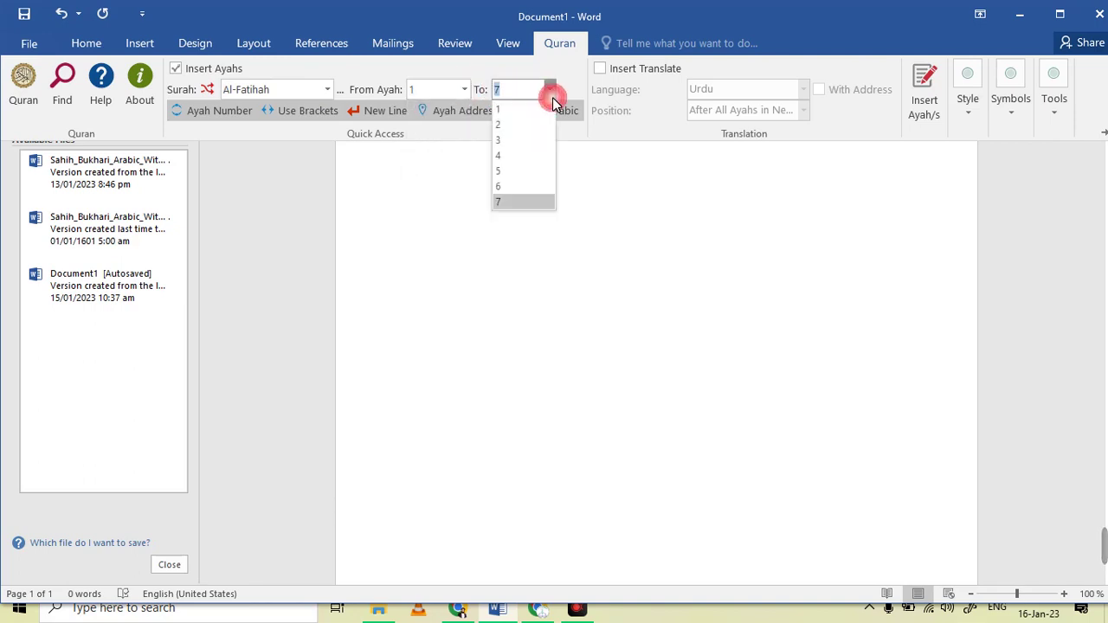
{"action": "left_click", "coordinate": [551, 95]}
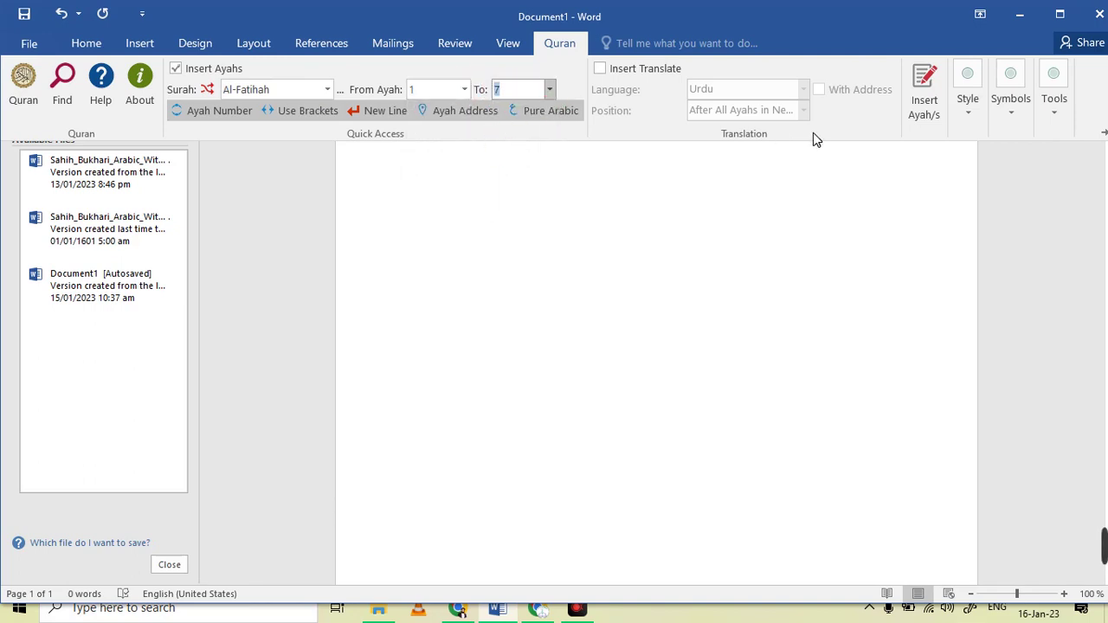
{"action": "left_click", "coordinate": [924, 102]}
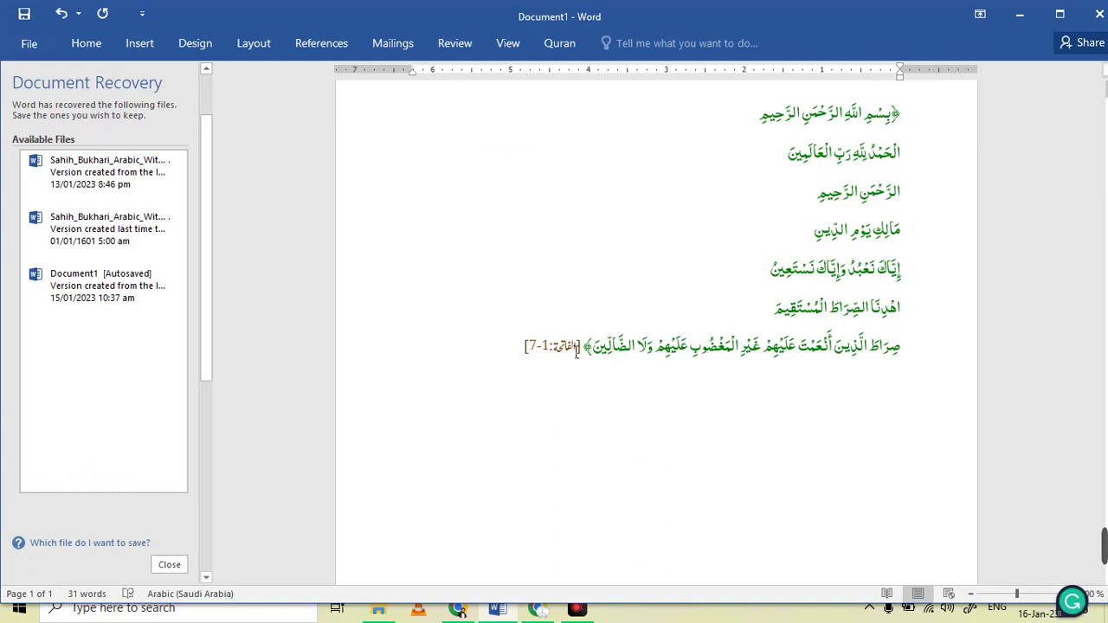
Step: Select all seven inserted ayah lines and choose Al-Fatihah as the surah
{"action": "left_click_drag", "start_coordinate": [578, 346], "coordinate": [911, 130]}
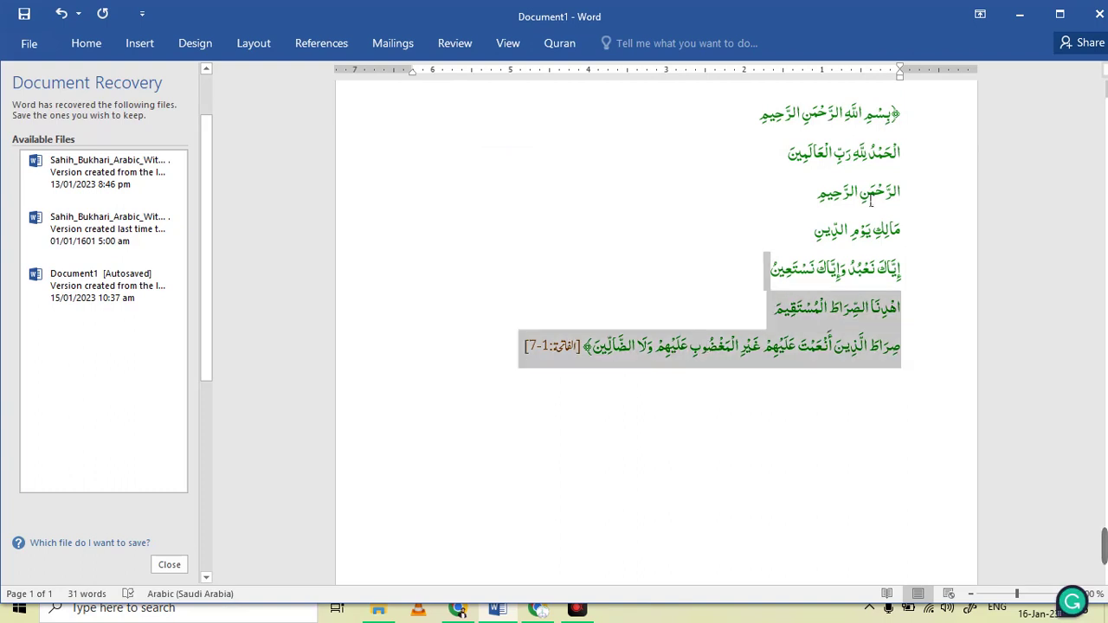
{"action": "left_click", "coordinate": [559, 51]}
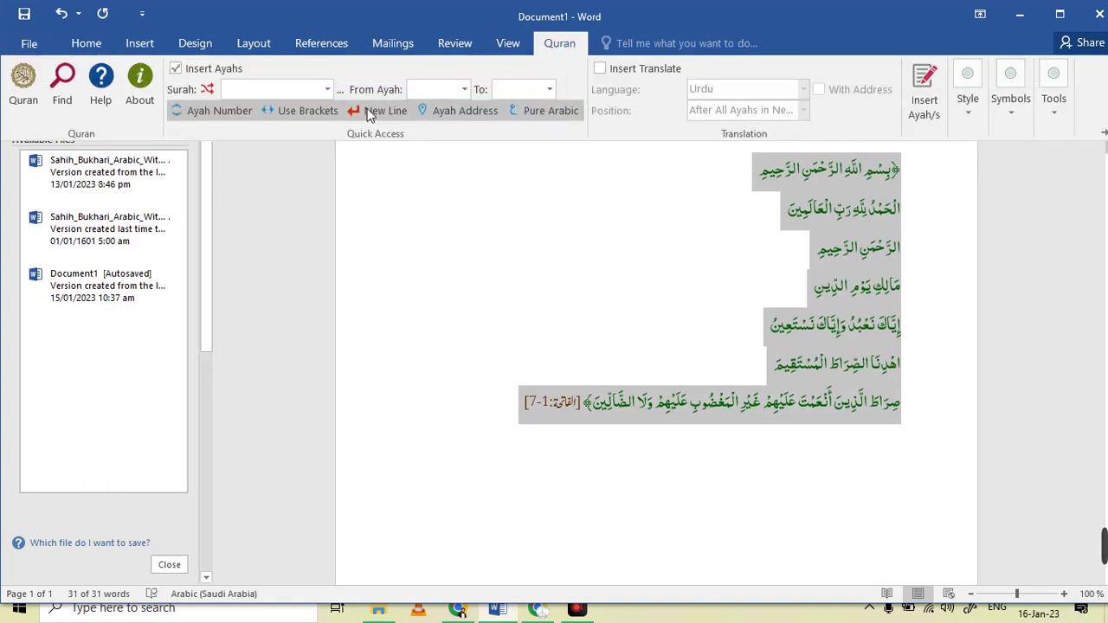
{"action": "left_click", "coordinate": [327, 90]}
{"action": "left_click", "coordinate": [308, 110]}
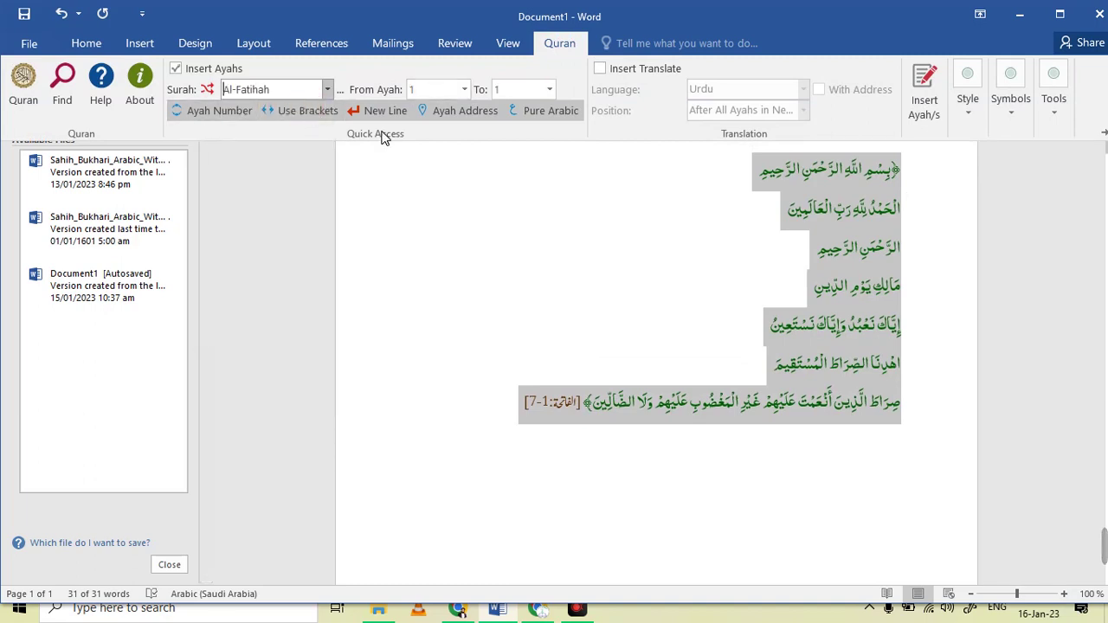
Step: Toggle the Pure Arabic, Ayah Address and New Line insertion options
{"action": "left_click", "coordinate": [535, 111]}
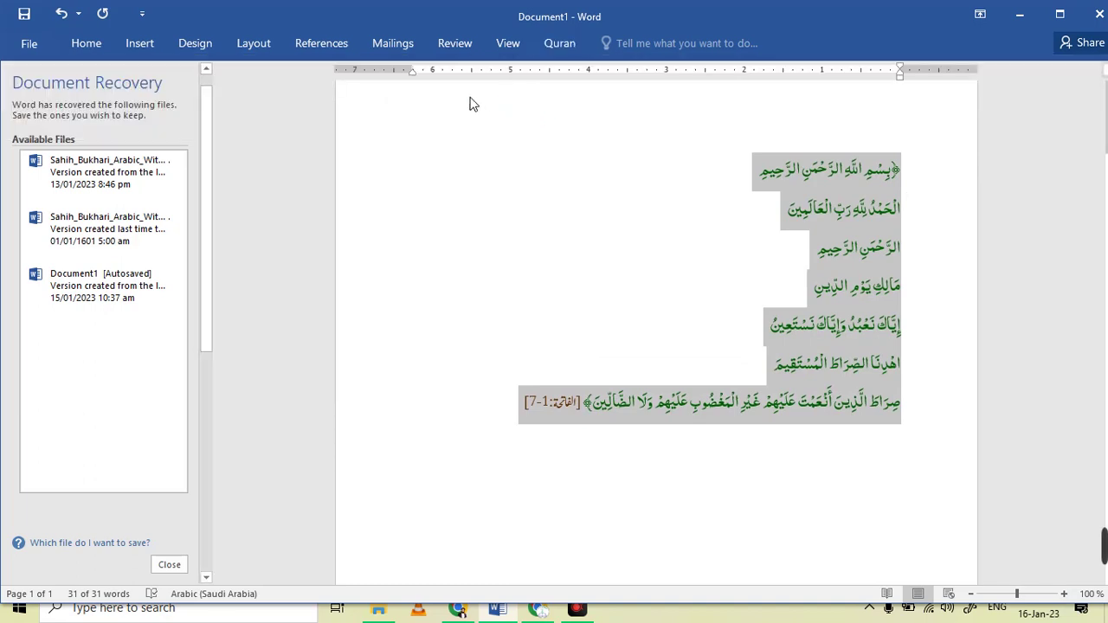
{"action": "left_click", "coordinate": [556, 47]}
{"action": "left_click", "coordinate": [421, 104]}
{"action": "left_click", "coordinate": [561, 48]}
{"action": "left_click", "coordinate": [374, 100]}
{"action": "left_click", "coordinate": [540, 48]}
{"action": "left_click", "coordinate": [364, 102]}
{"action": "left_click", "coordinate": [549, 47]}
{"action": "left_click", "coordinate": [232, 137]}
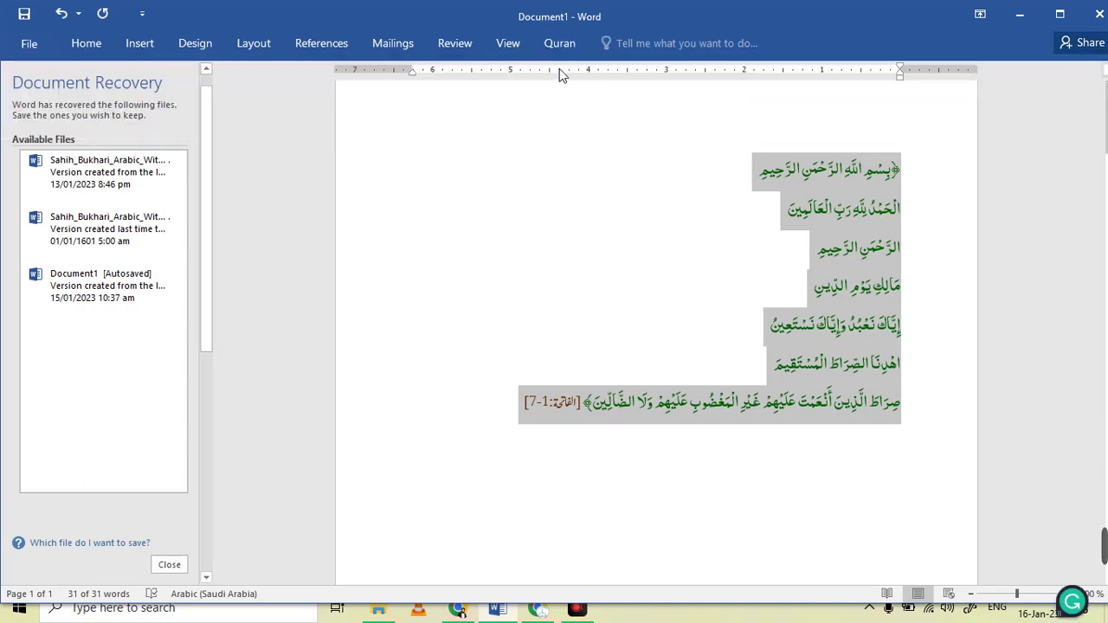
{"action": "left_click", "coordinate": [553, 39]}
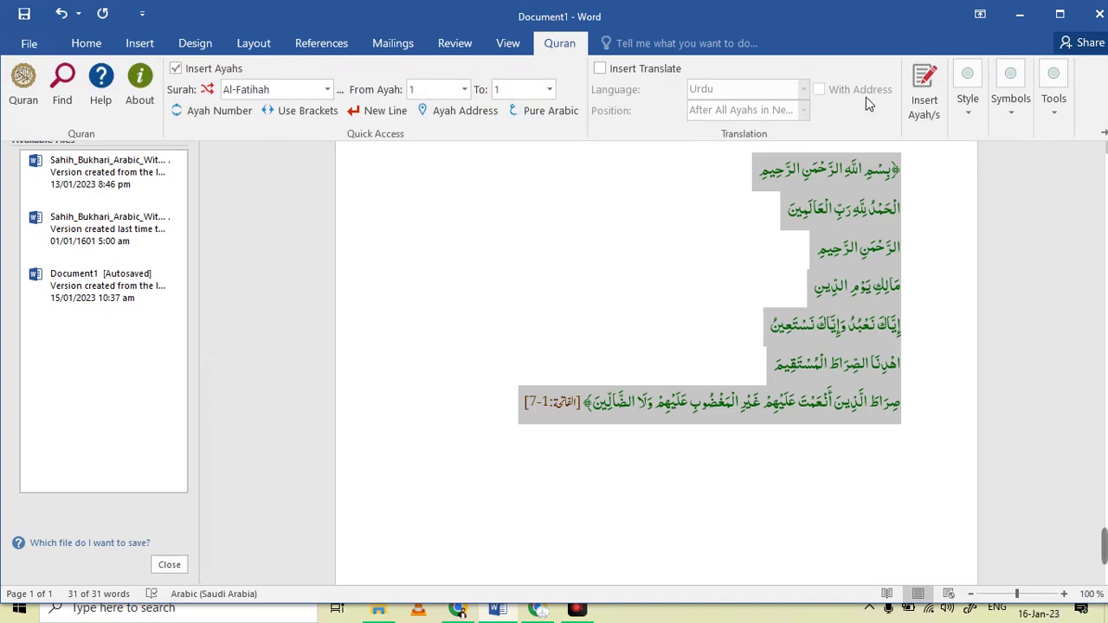
Step: Replace the selection with ayah 1 only, then set the ending ayah to 7
{"action": "left_click", "coordinate": [924, 94]}
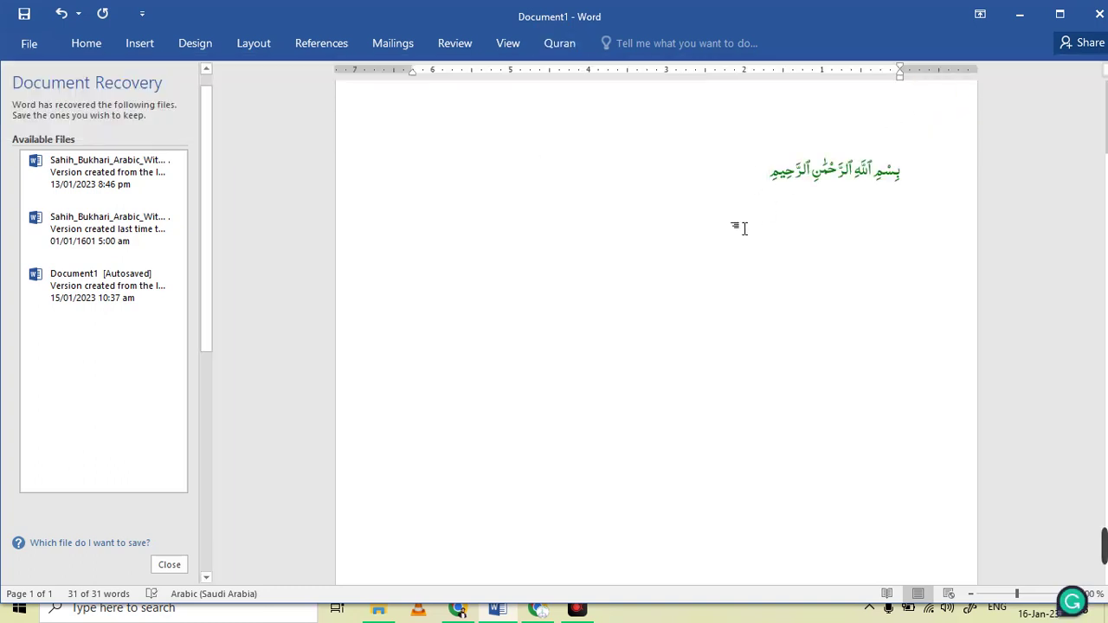
{"action": "left_click", "coordinate": [548, 43]}
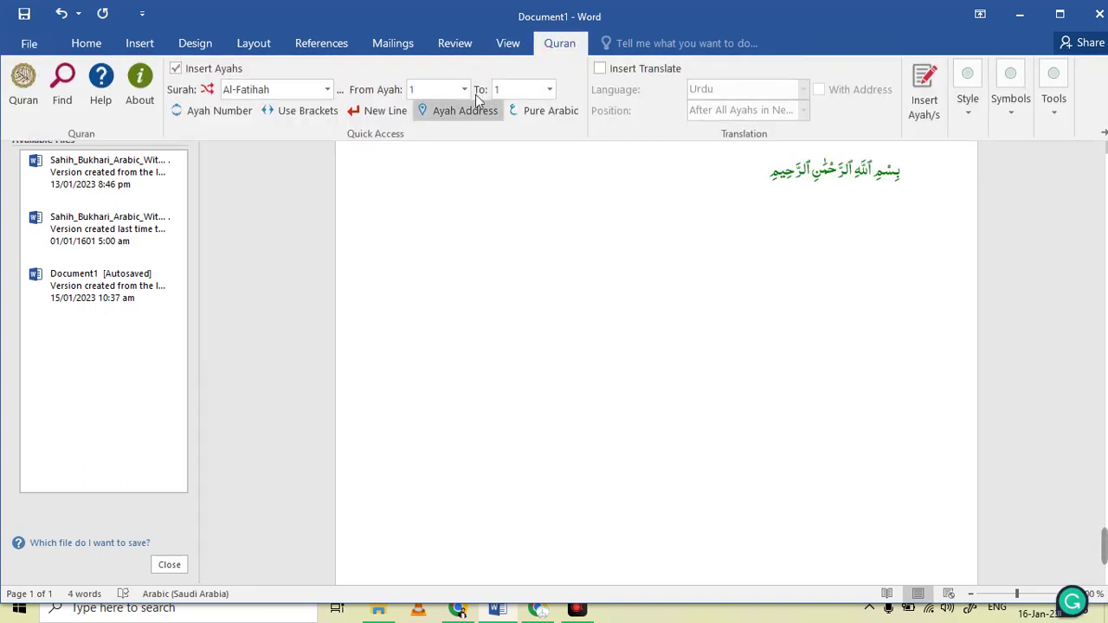
{"action": "left_click", "coordinate": [549, 89]}
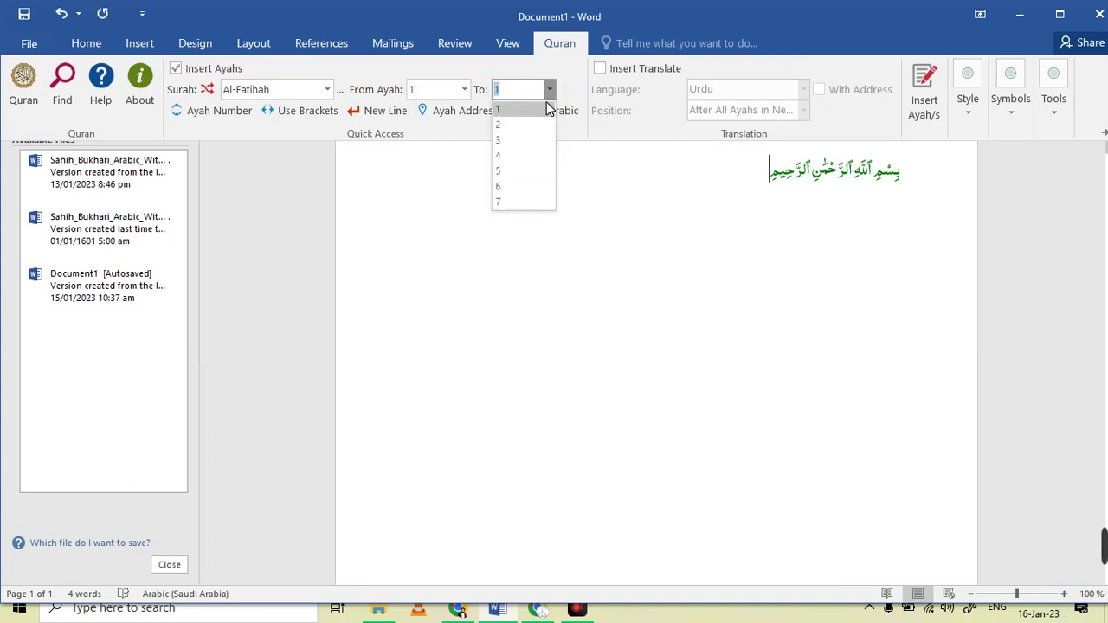
{"action": "left_click", "coordinate": [509, 208]}
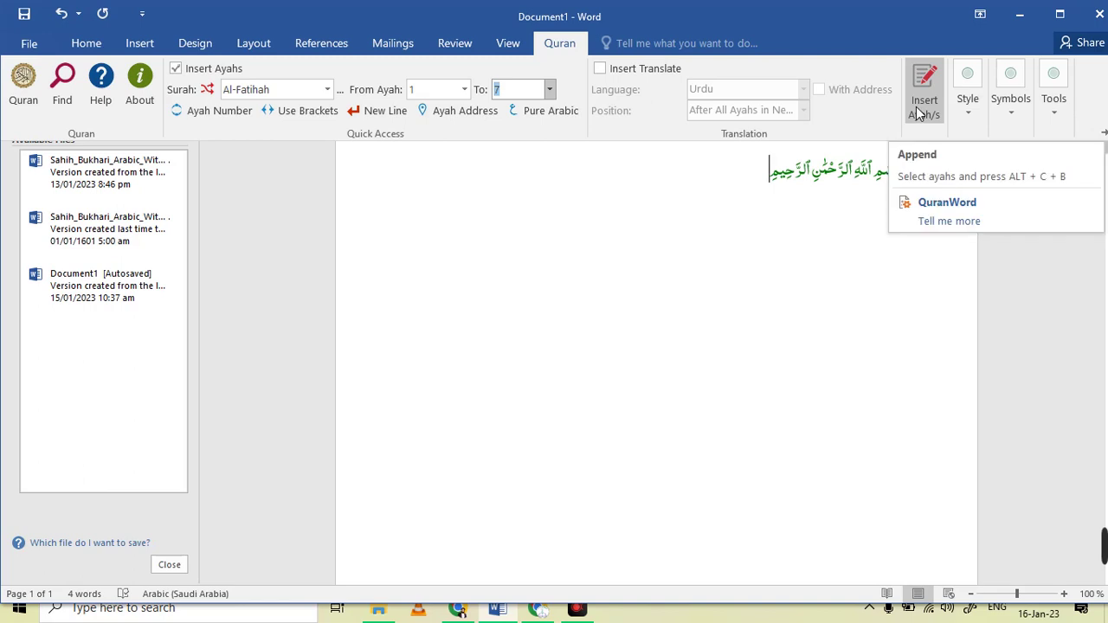
Step: Replace the Bismillah line with all seven ayahs as one continuous Arabic passage and select it
{"action": "left_click", "coordinate": [846, 193]}
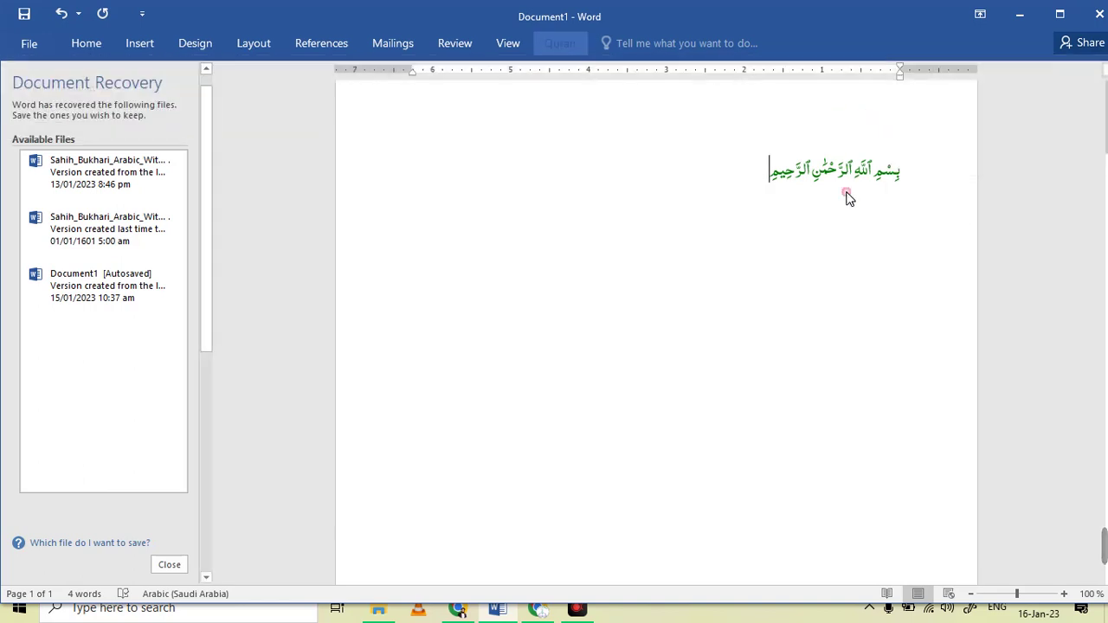
{"action": "triple_click", "coordinate": [914, 170]}
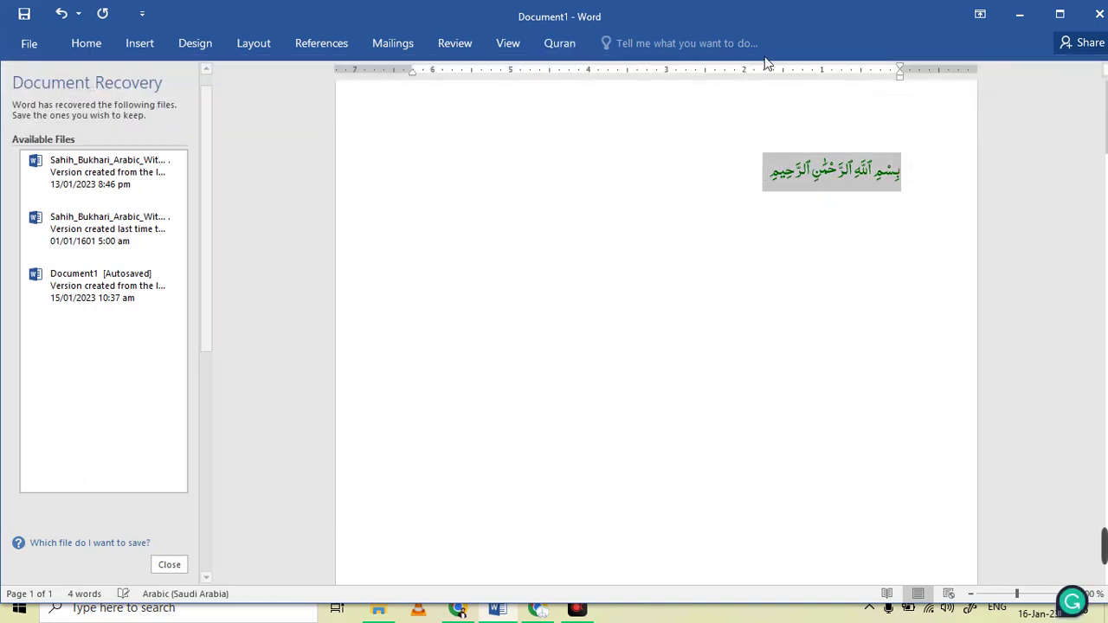
{"action": "left_click", "coordinate": [561, 44]}
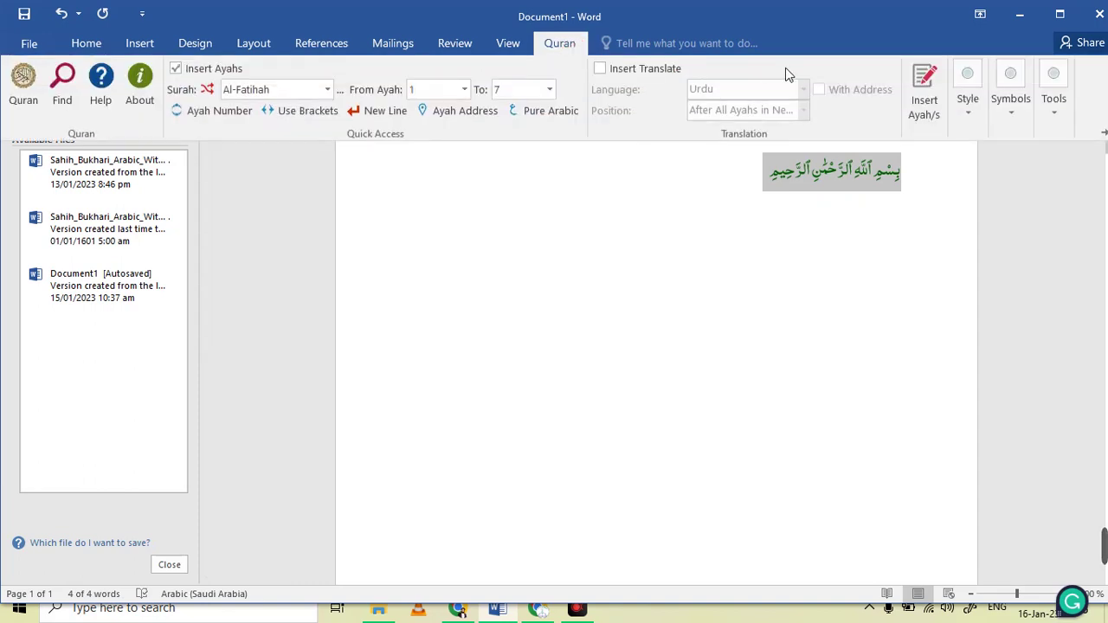
{"action": "left_click", "coordinate": [924, 86]}
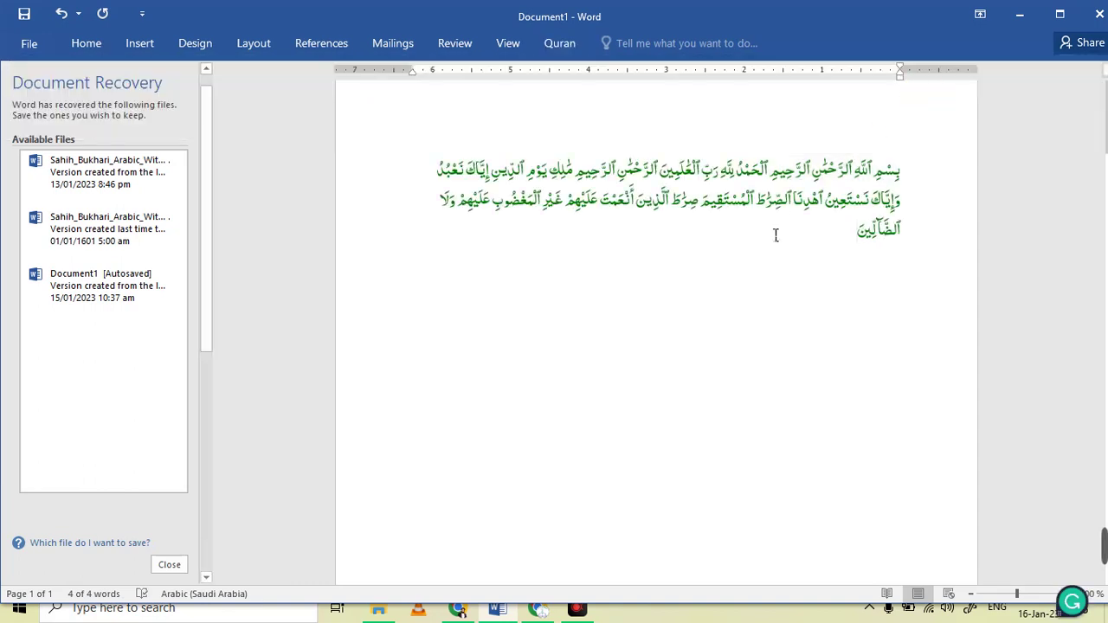
{"action": "mouse_move", "coordinate": [850, 239]}
{"action": "left_mouse_down"}
{"action": "mouse_move", "coordinate": [918, 188]}
{"action": "mouse_move", "coordinate": [915, 178]}
{"action": "left_mouse_up"}
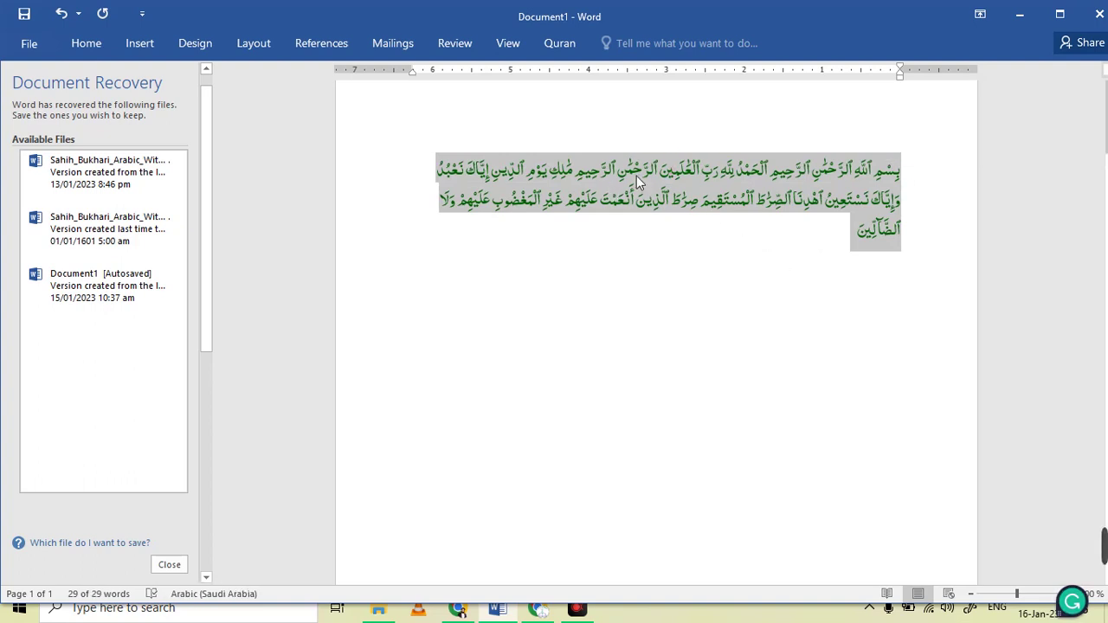
Step: Turn on brackets around the ayahs and reinsert the surah
{"action": "left_click", "coordinate": [558, 45]}
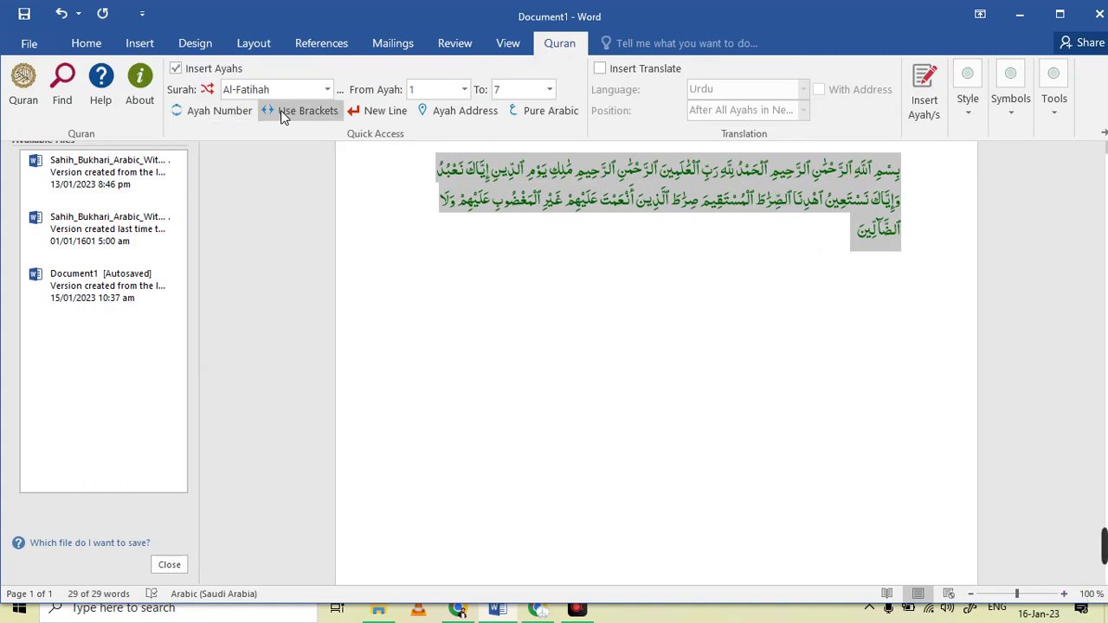
{"action": "left_click", "coordinate": [281, 112]}
{"action": "left_click", "coordinate": [554, 45]}
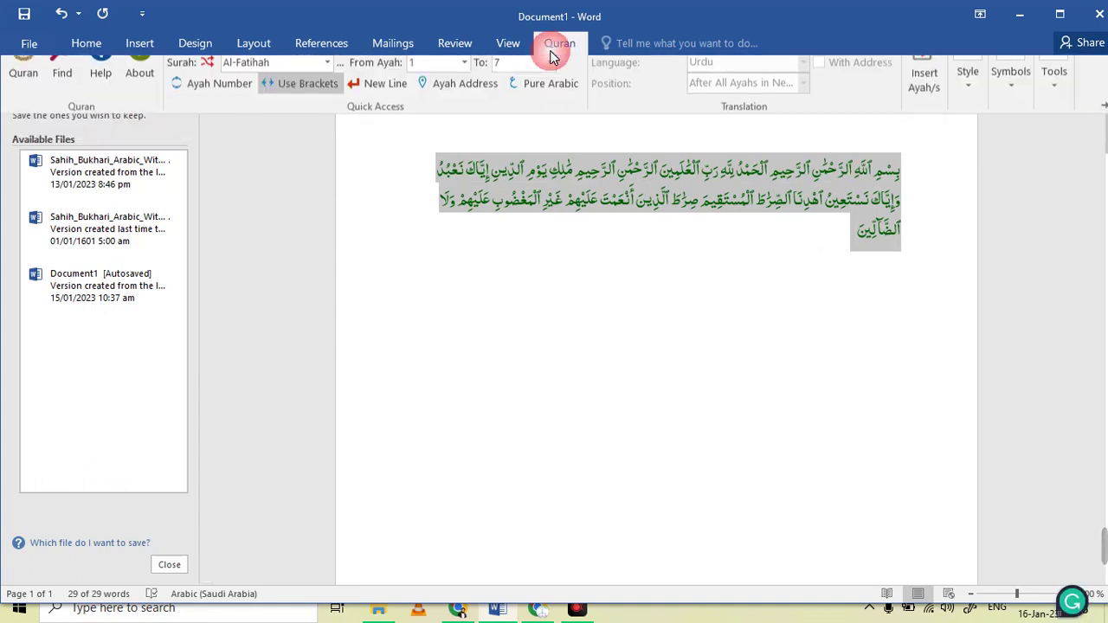
{"action": "left_click", "coordinate": [911, 101]}
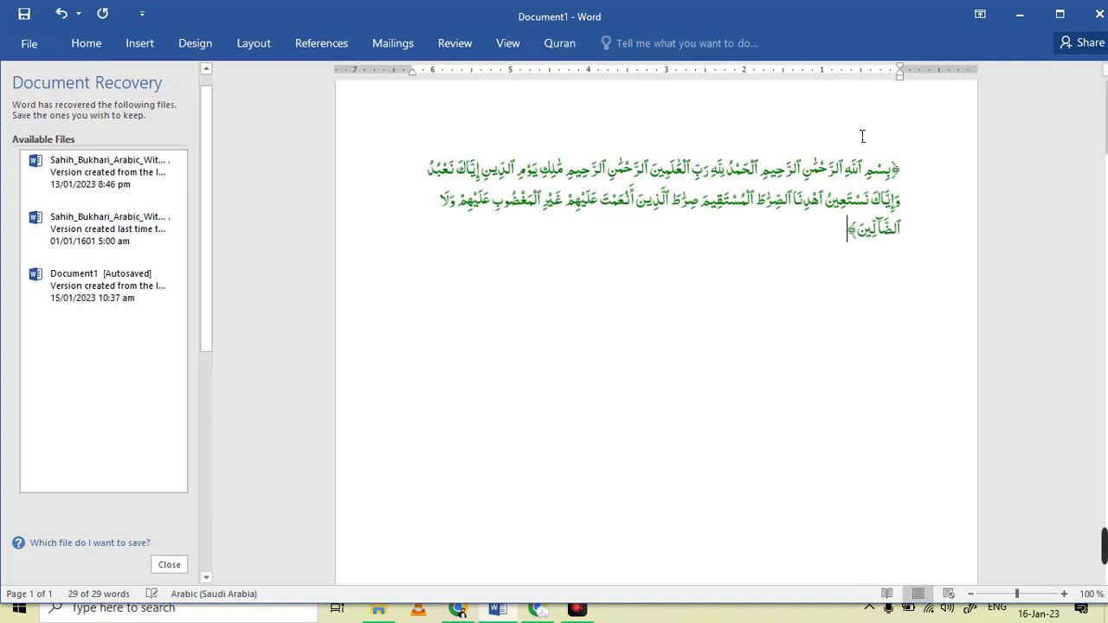
Step: Reselect the verse text and reinsert Al-Fatihah in its place
{"action": "left_click_drag", "start_coordinate": [902, 169], "coordinate": [883, 170]}
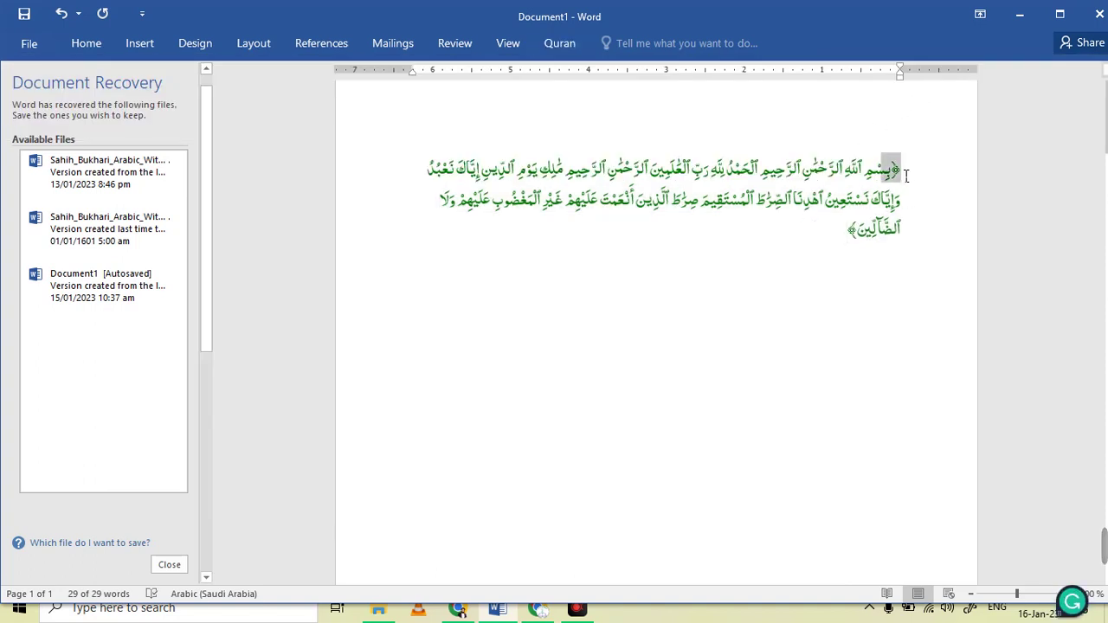
{"action": "mouse_move", "coordinate": [857, 230]}
{"action": "left_mouse_down"}
{"action": "mouse_move", "coordinate": [847, 231]}
{"action": "mouse_move", "coordinate": [915, 173]}
{"action": "left_mouse_up"}
{"action": "left_click", "coordinate": [798, 249]}
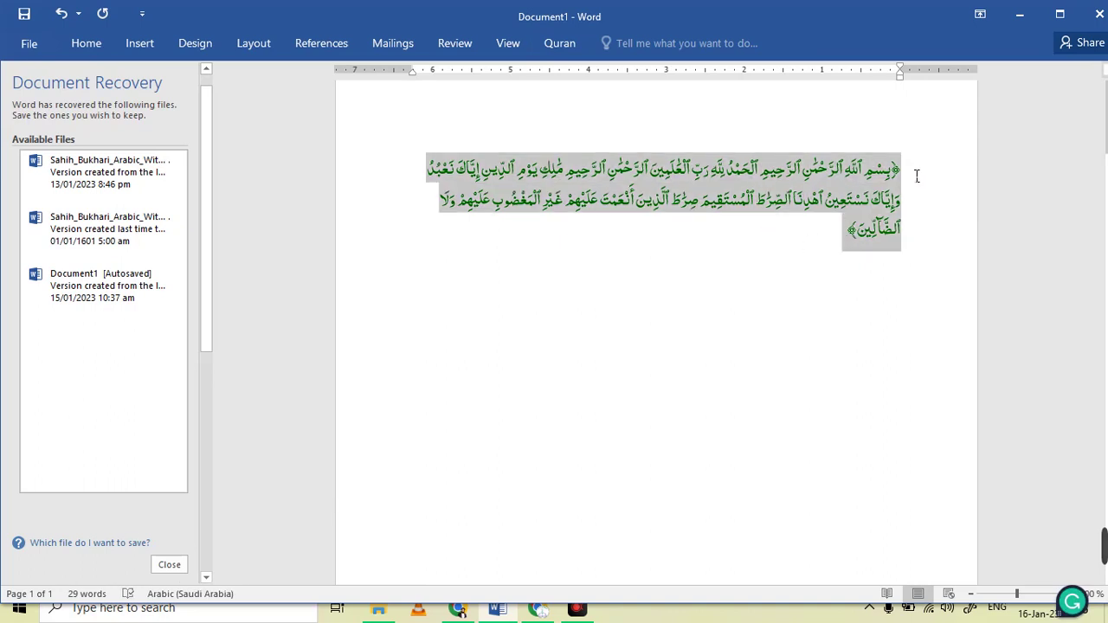
{"action": "left_click", "coordinate": [540, 40]}
{"action": "left_click", "coordinate": [362, 121]}
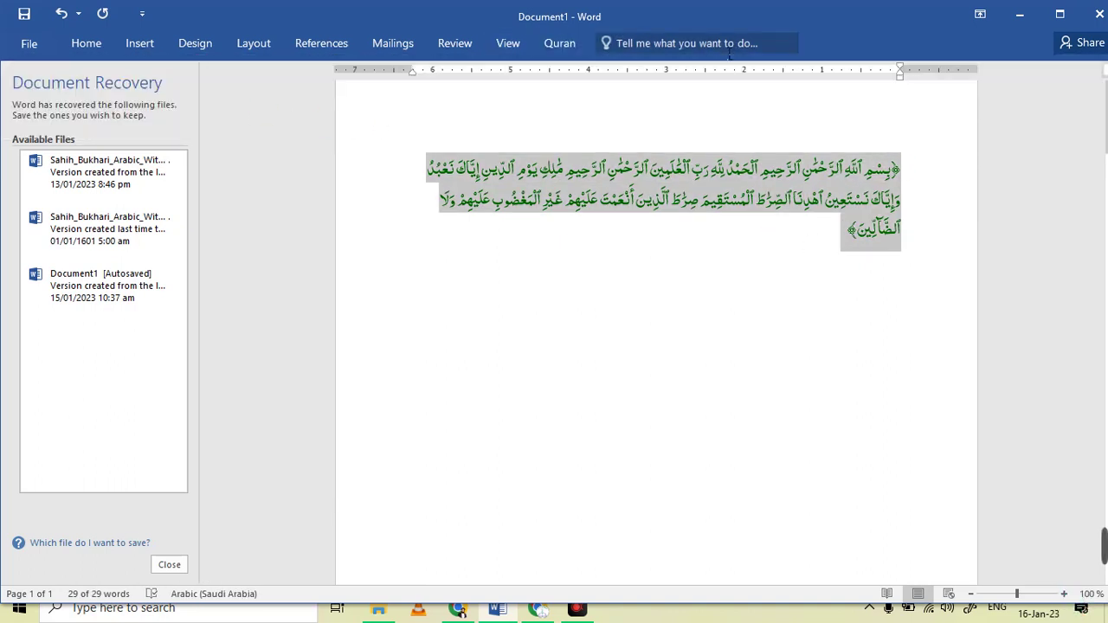
{"action": "left_click", "coordinate": [559, 44]}
{"action": "left_click", "coordinate": [926, 93]}
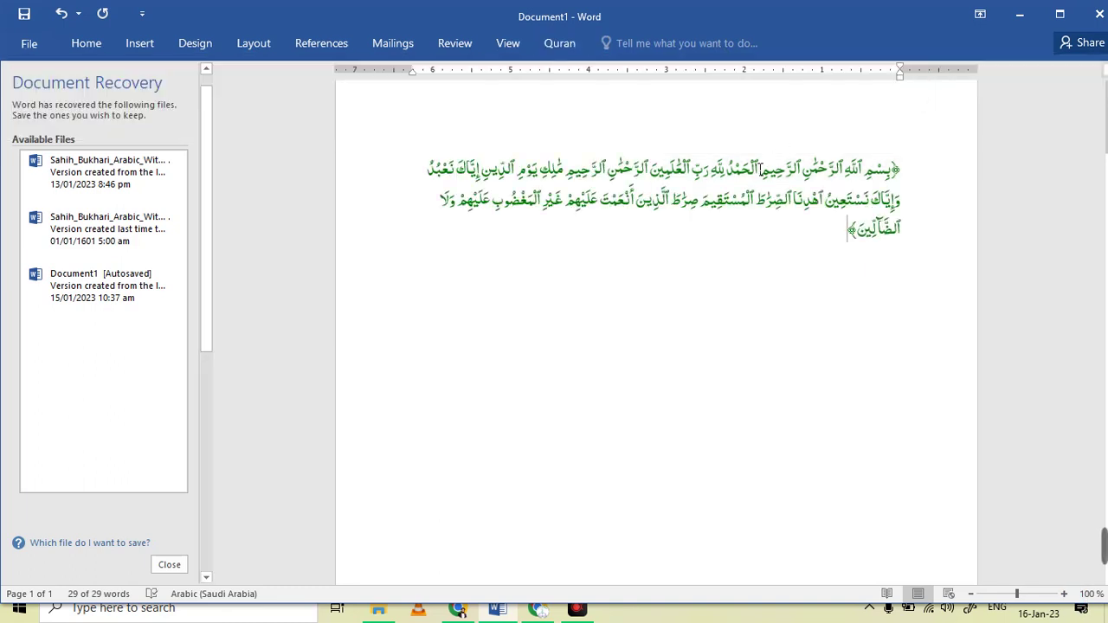
Step: Turn on the ayah address and reinsert the surah with its [Al-Fatihah:1-7] reference
{"action": "mouse_move", "coordinate": [850, 232]}
{"action": "left_mouse_down"}
{"action": "mouse_move", "coordinate": [906, 206]}
{"action": "mouse_move", "coordinate": [912, 182]}
{"action": "left_mouse_up"}
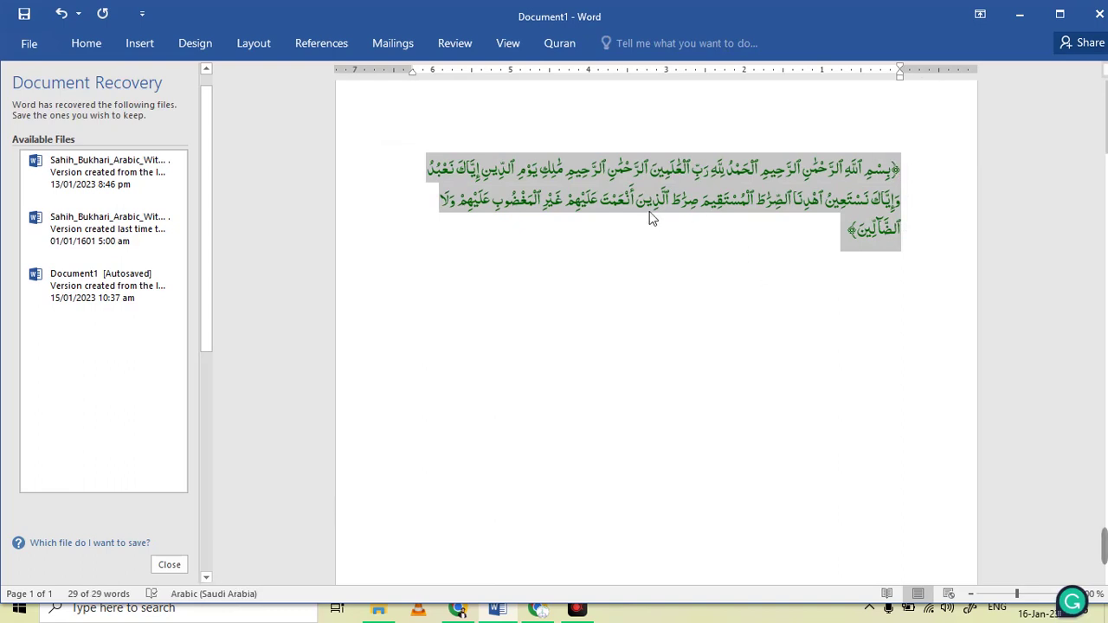
{"action": "left_click", "coordinate": [556, 45]}
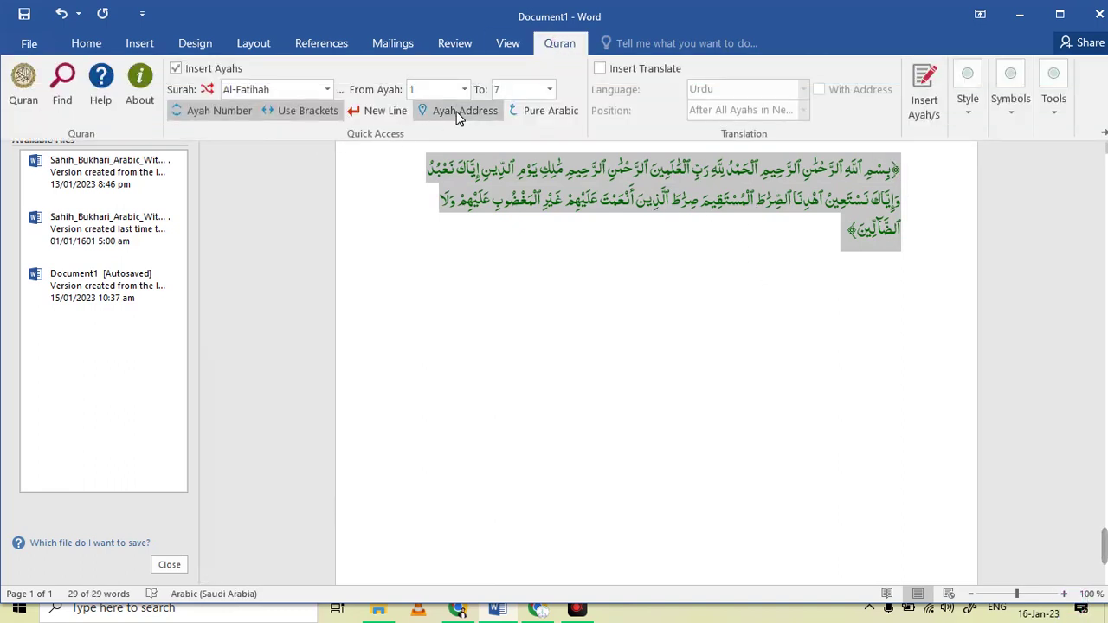
{"action": "left_click", "coordinate": [457, 113]}
{"action": "left_click", "coordinate": [556, 44]}
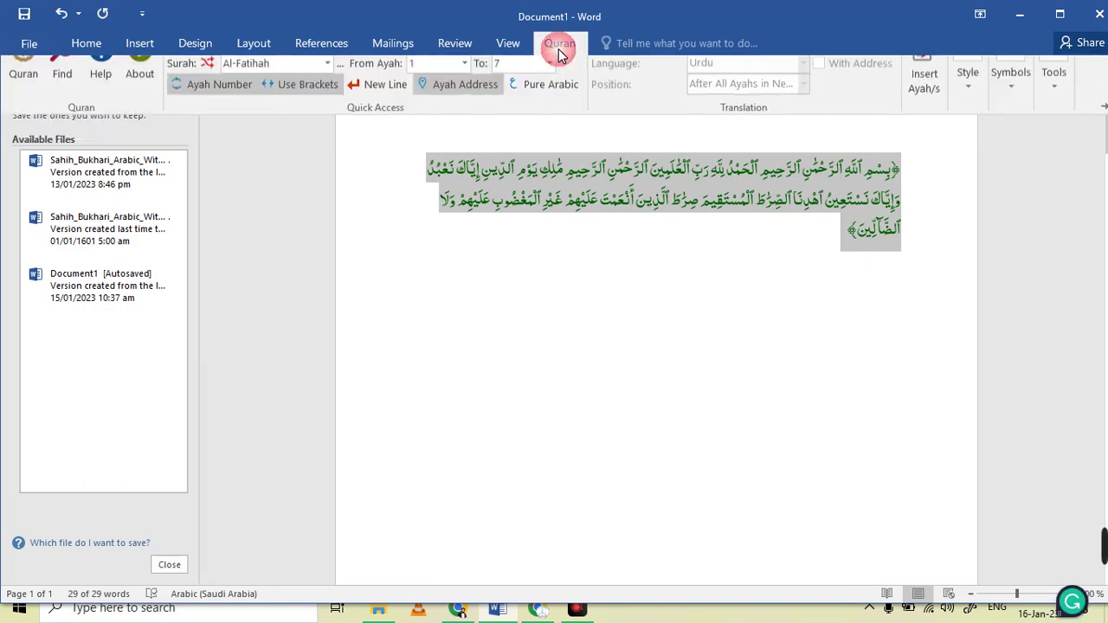
{"action": "left_click", "coordinate": [925, 111]}
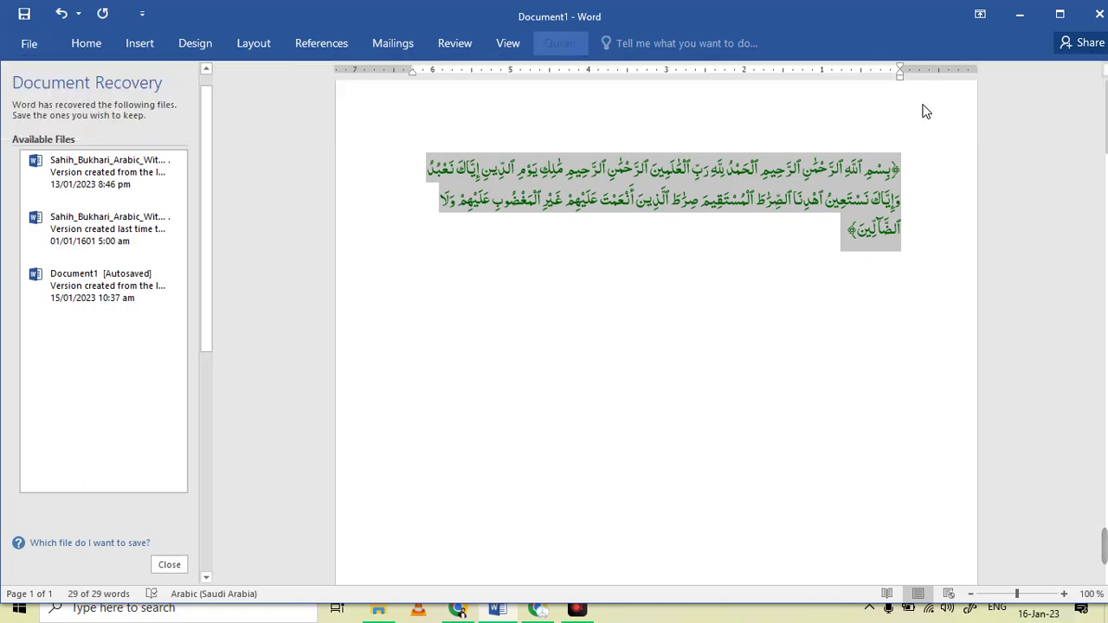
Step: Select the whole surah and reinsert it in plain Arabic script
{"action": "key", "text": "ctrl+shift+Right"}
{"action": "key", "text": "ctrl+shift+Right"}
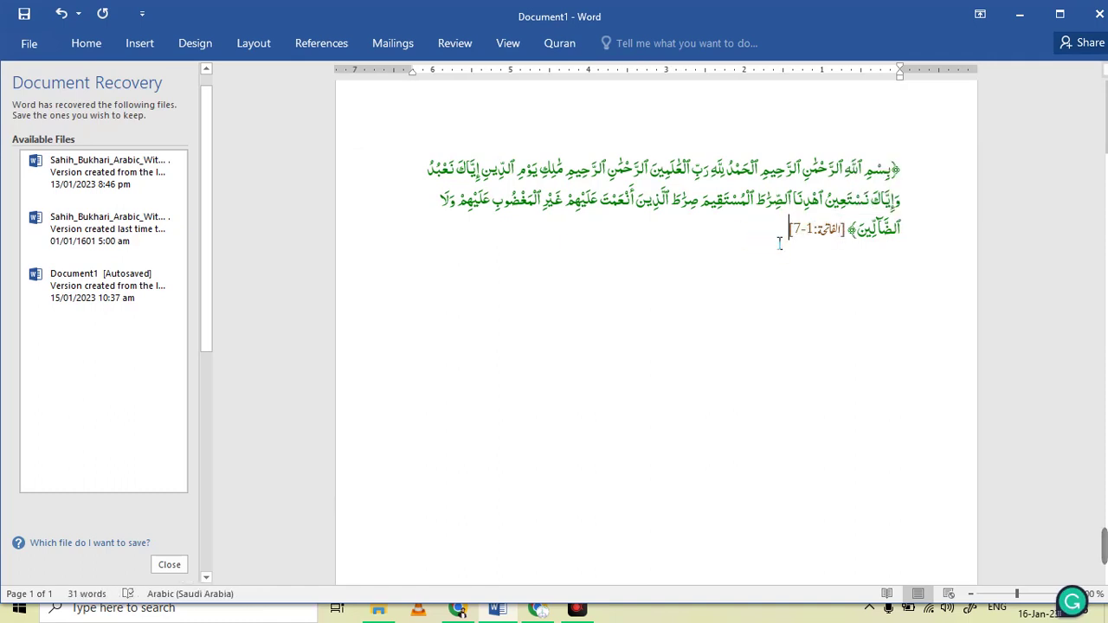
{"action": "left_click_drag", "start_coordinate": [778, 248], "coordinate": [606, 89]}
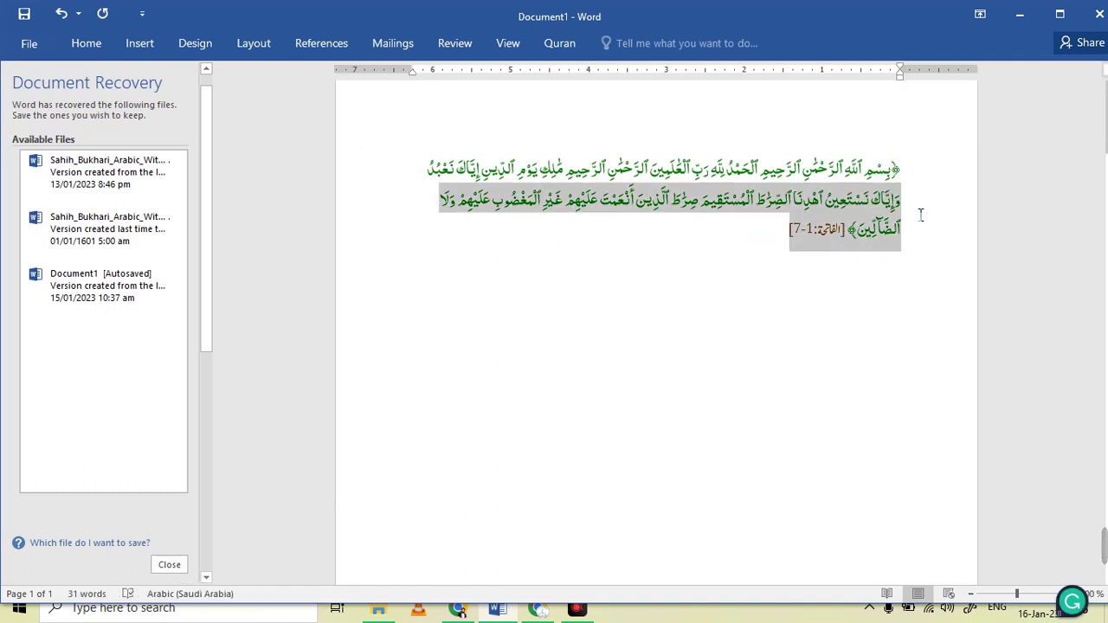
{"action": "left_click", "coordinate": [559, 44]}
{"action": "left_click", "coordinate": [534, 121]}
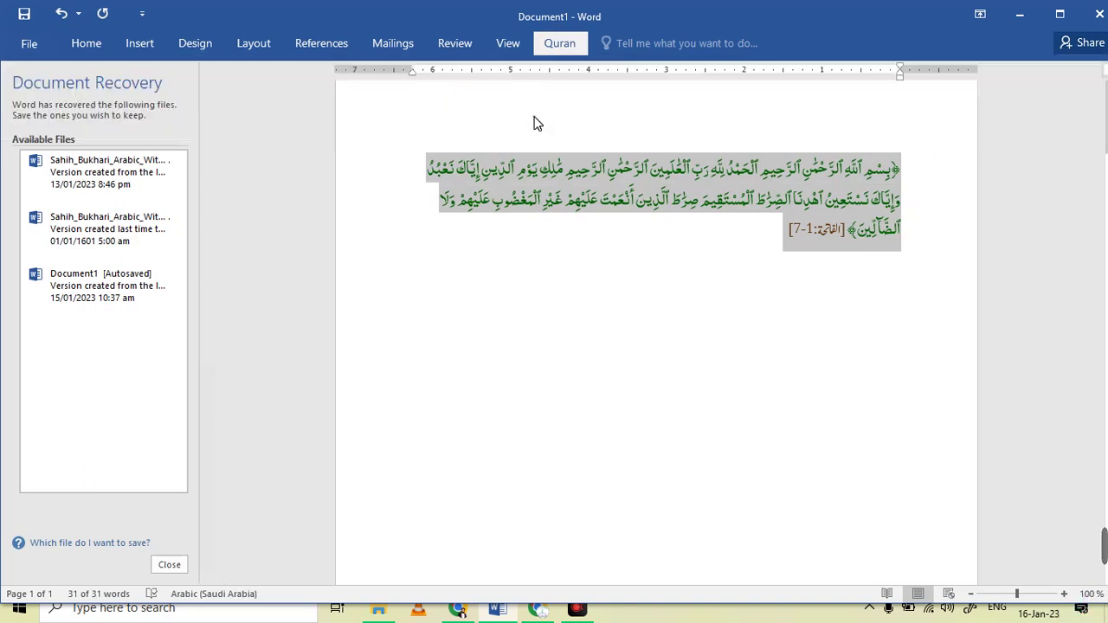
{"action": "left_click", "coordinate": [559, 43]}
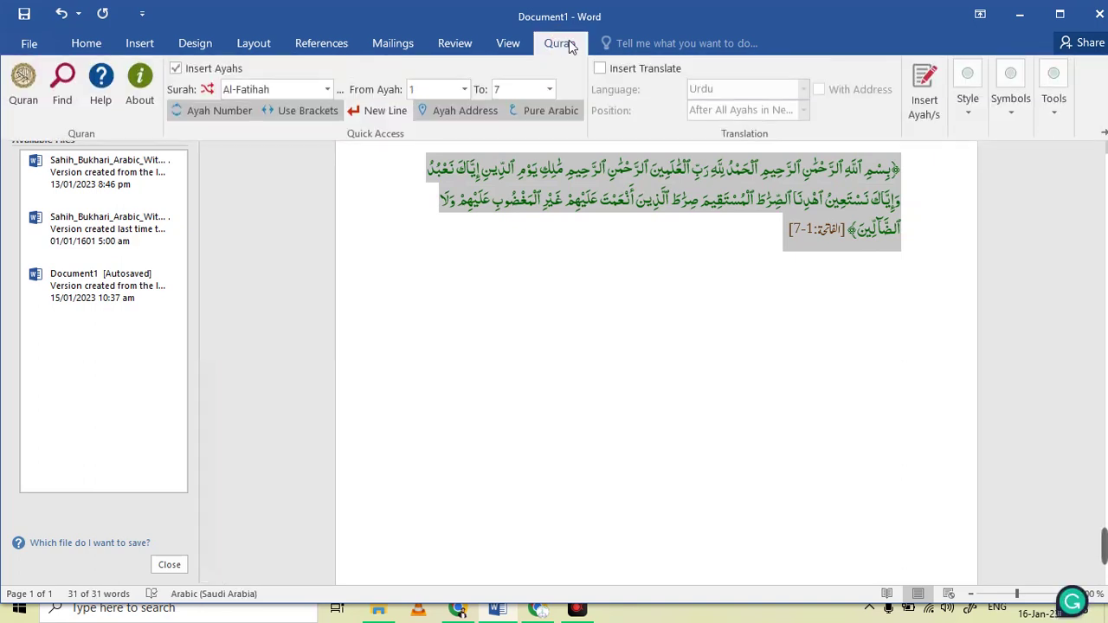
{"action": "left_click", "coordinate": [916, 90]}
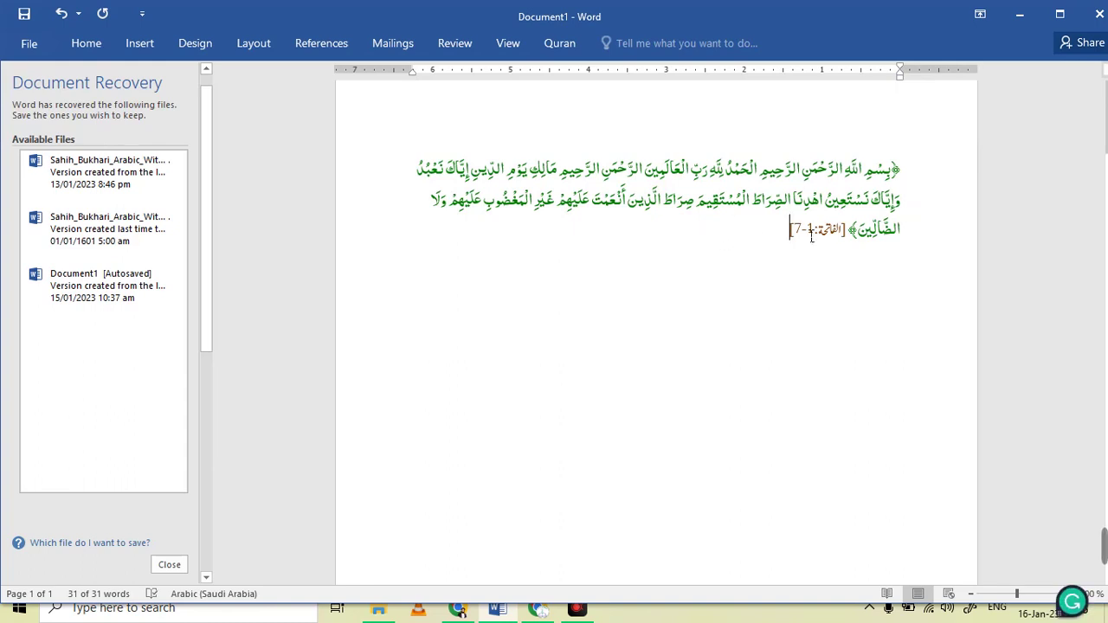
Step: Turn on New Line and reinsert the surah with each ayah on its own line
{"action": "mouse_move", "coordinate": [789, 228]}
{"action": "left_mouse_down"}
{"action": "mouse_move", "coordinate": [843, 229]}
{"action": "mouse_move", "coordinate": [905, 173]}
{"action": "left_mouse_up"}
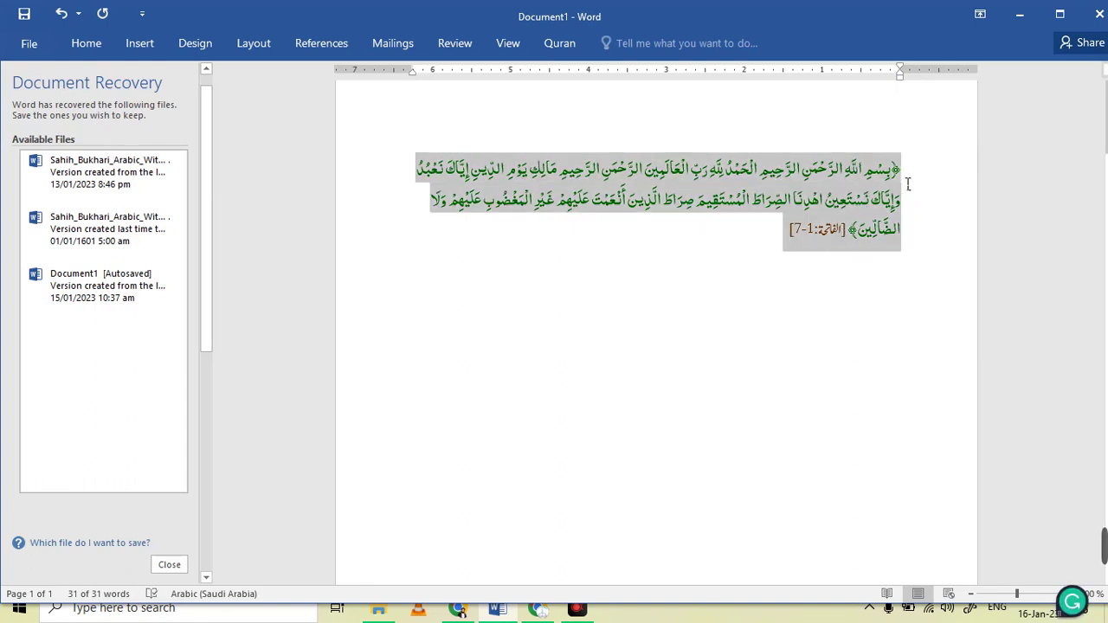
{"action": "left_click", "coordinate": [549, 51]}
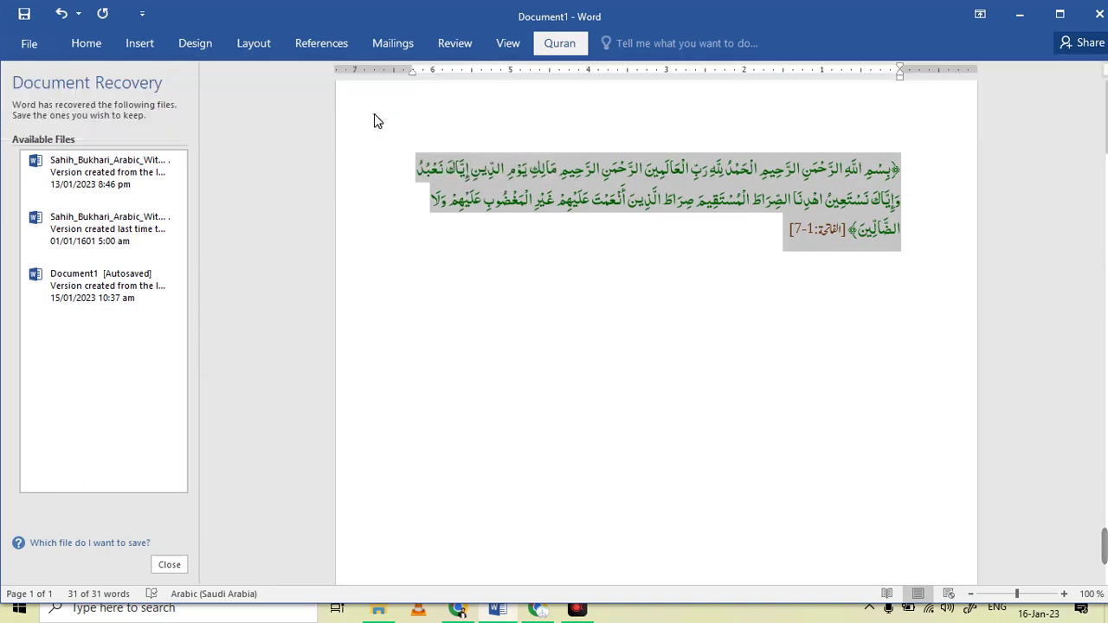
{"action": "left_click", "coordinate": [374, 113]}
{"action": "left_click", "coordinate": [559, 52]}
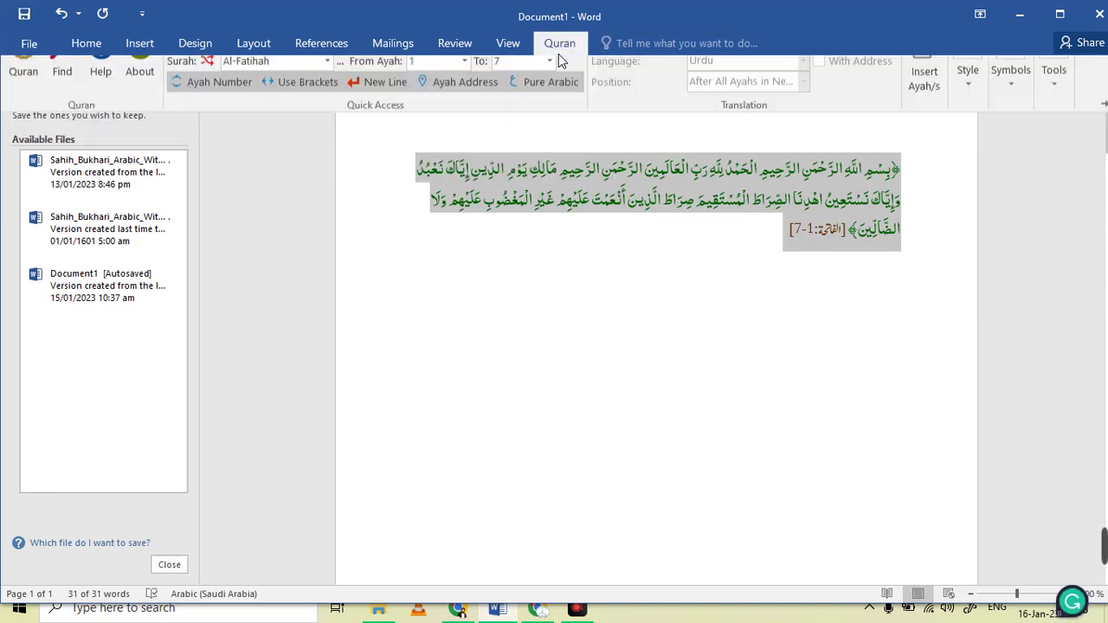
{"action": "left_click", "coordinate": [920, 109]}
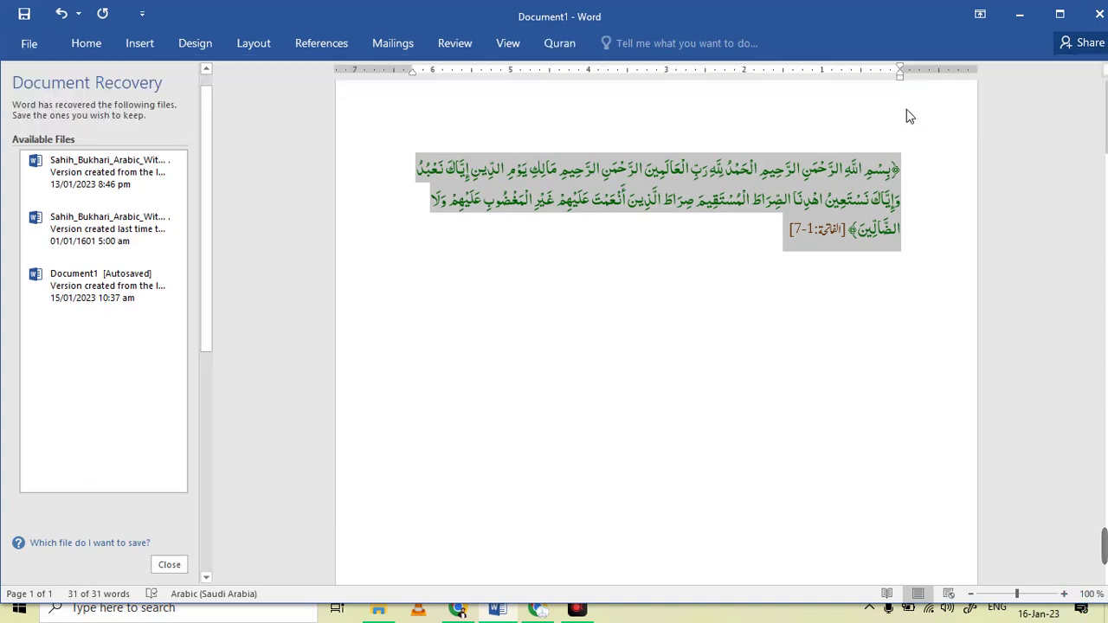
{"action": "left_click", "coordinate": [957, 169]}
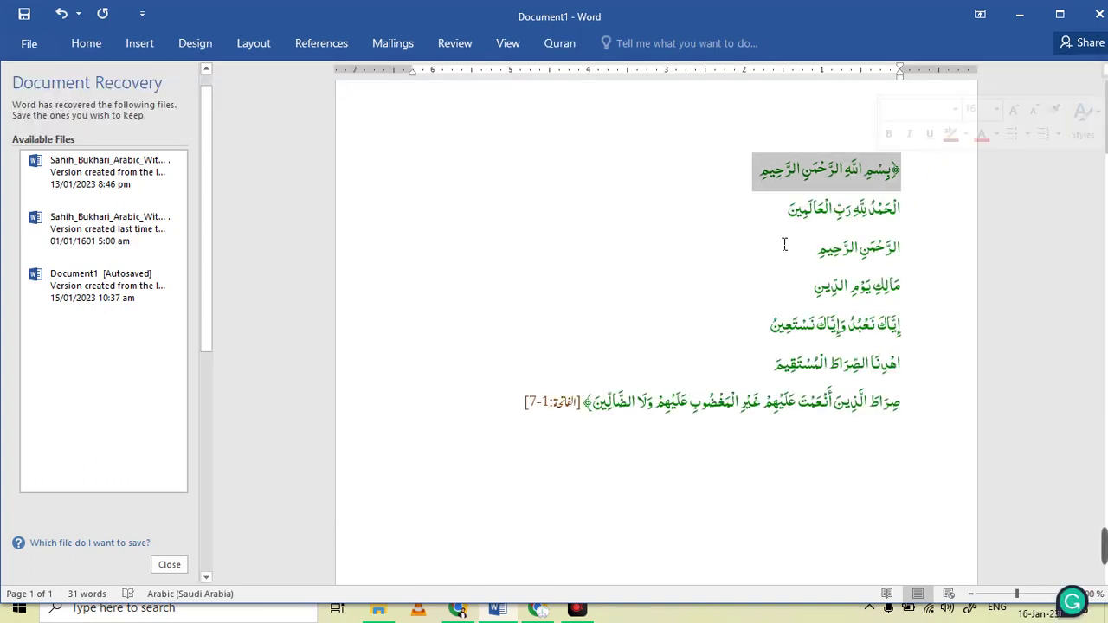
Step: Turn on Insert Translate with Urdu as the translation language
{"action": "left_click_drag", "start_coordinate": [479, 427], "coordinate": [894, 220]}
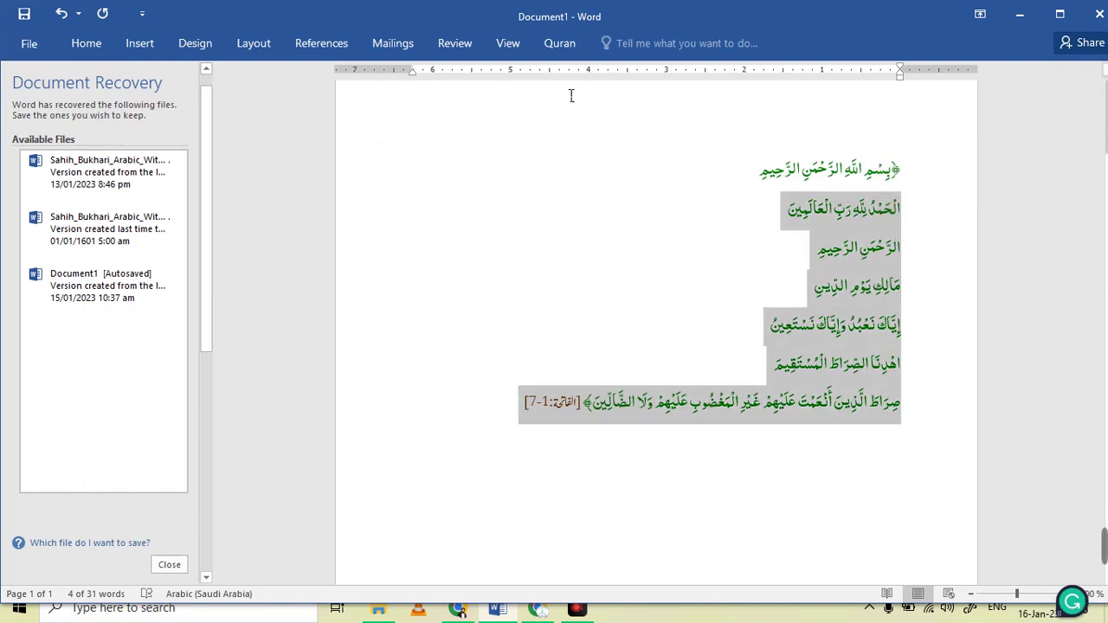
{"action": "left_click", "coordinate": [549, 46]}
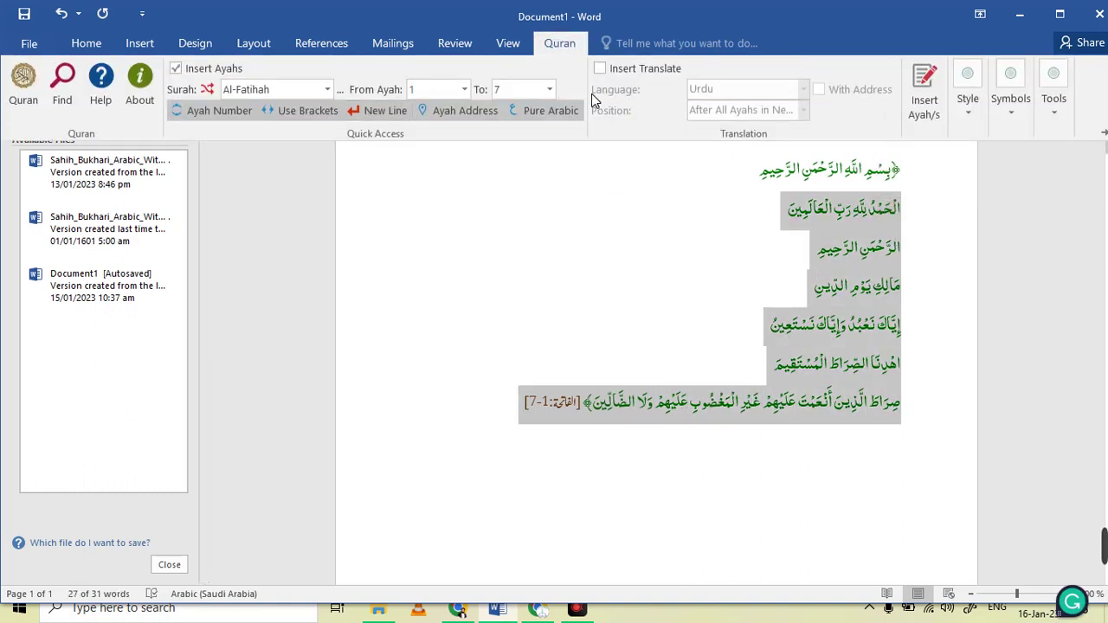
{"action": "left_click", "coordinate": [623, 120]}
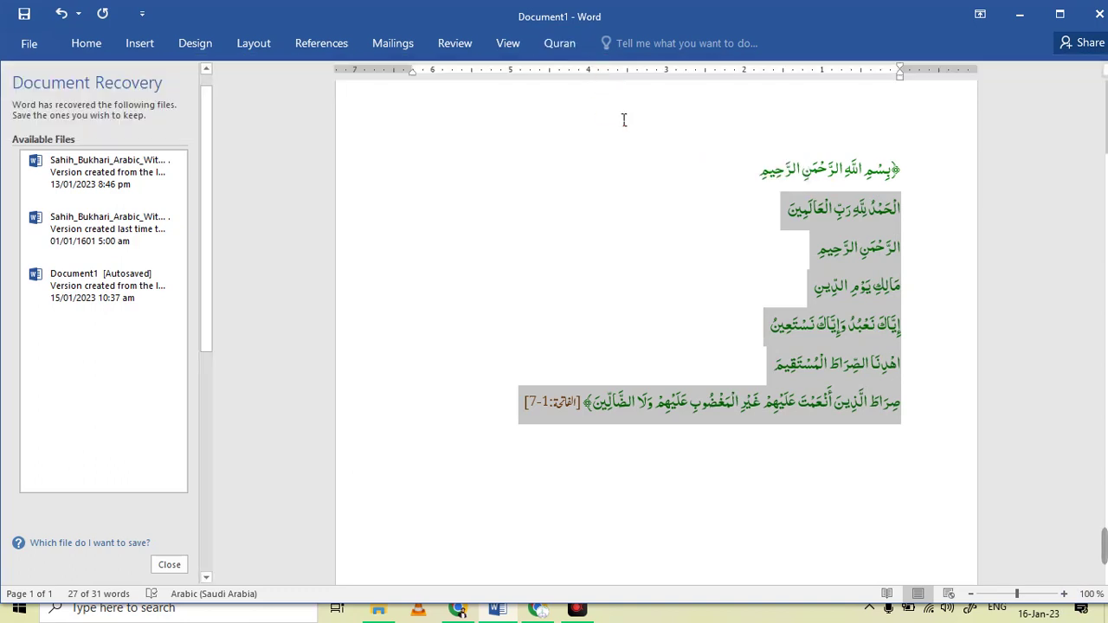
{"action": "left_click", "coordinate": [559, 43]}
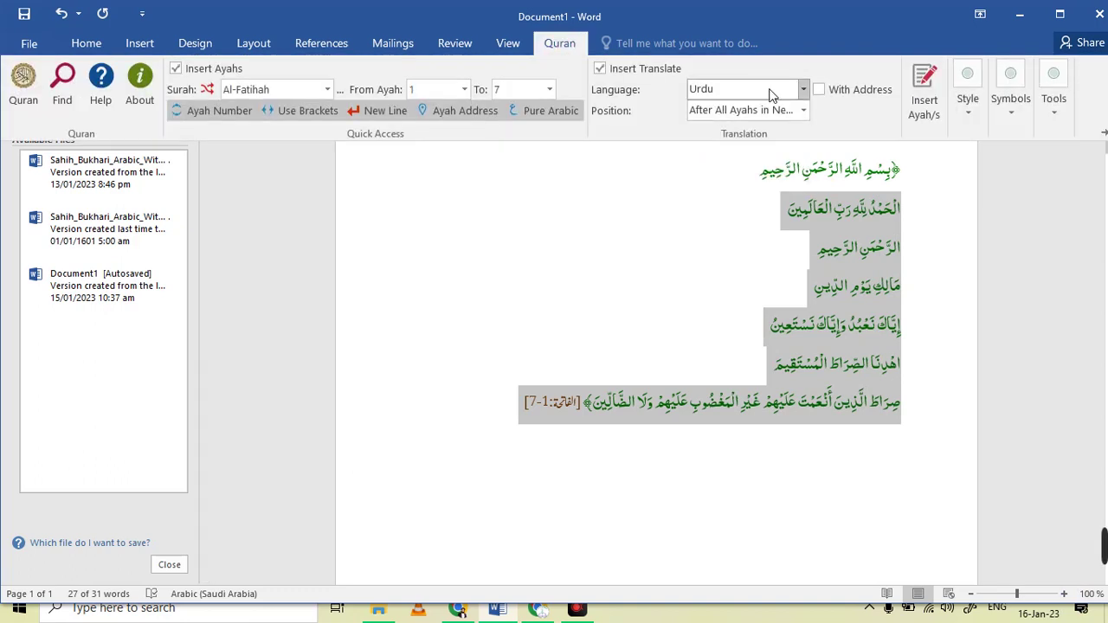
{"action": "left_click", "coordinate": [803, 89]}
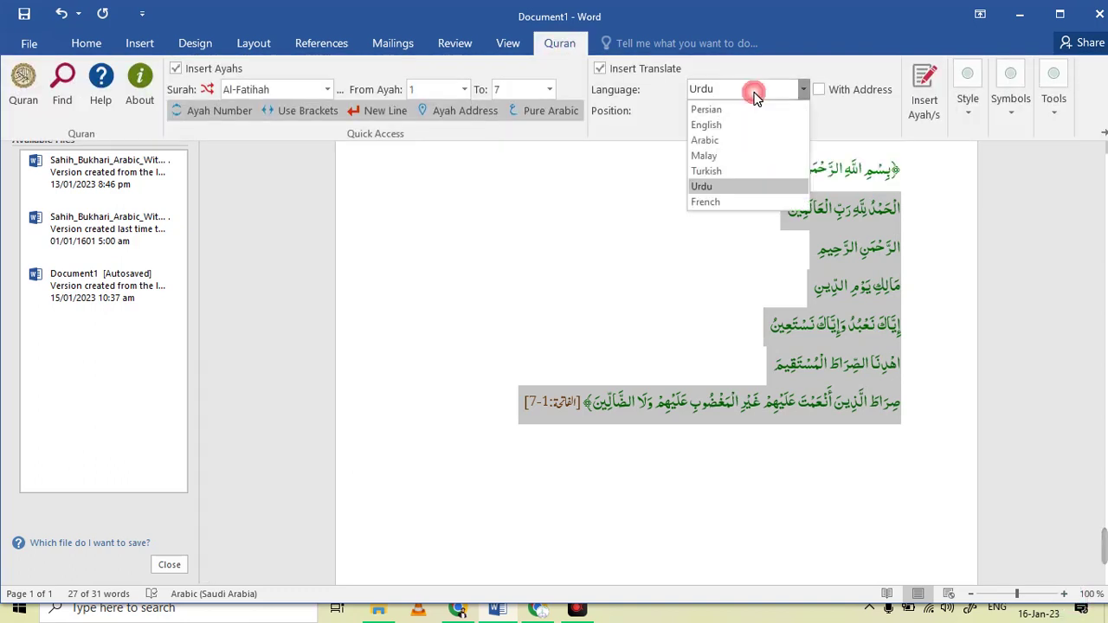
{"action": "left_click", "coordinate": [717, 186]}
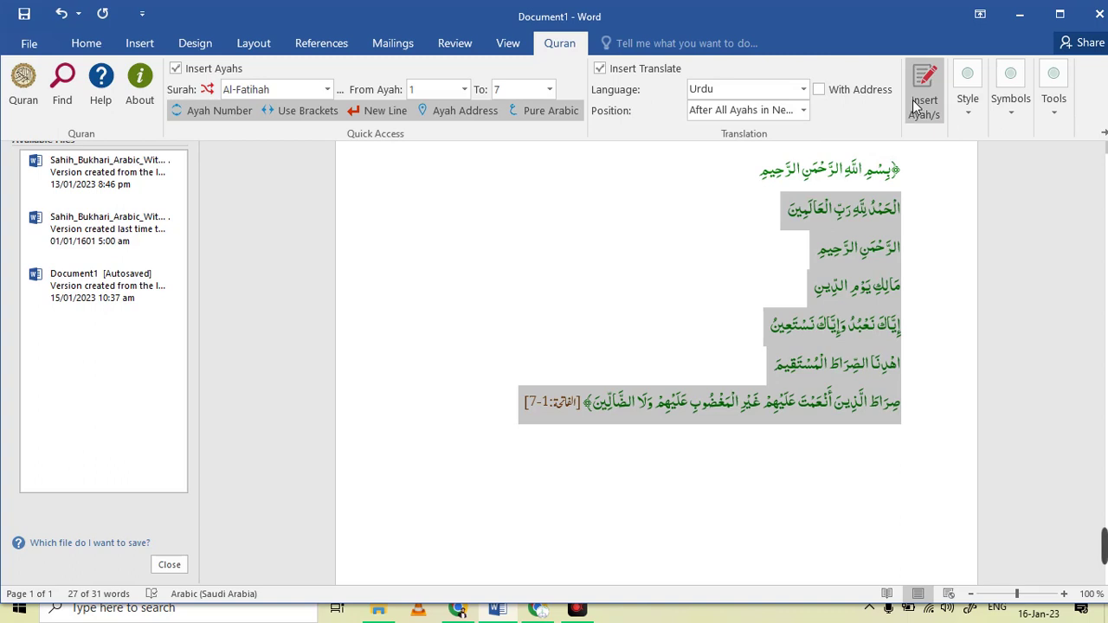
Step: Select all seven ayah lines and reinsert them with the Urdu translation
{"action": "left_click", "coordinate": [571, 363]}
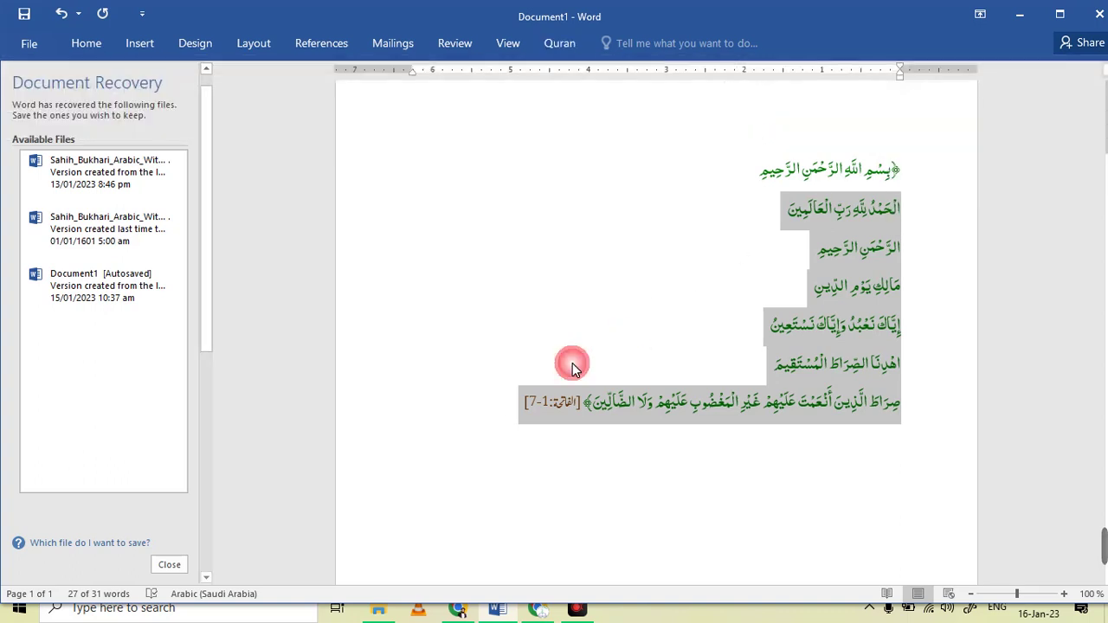
{"action": "left_click", "coordinate": [526, 414]}
{"action": "left_click_drag", "start_coordinate": [525, 414], "coordinate": [932, 163]}
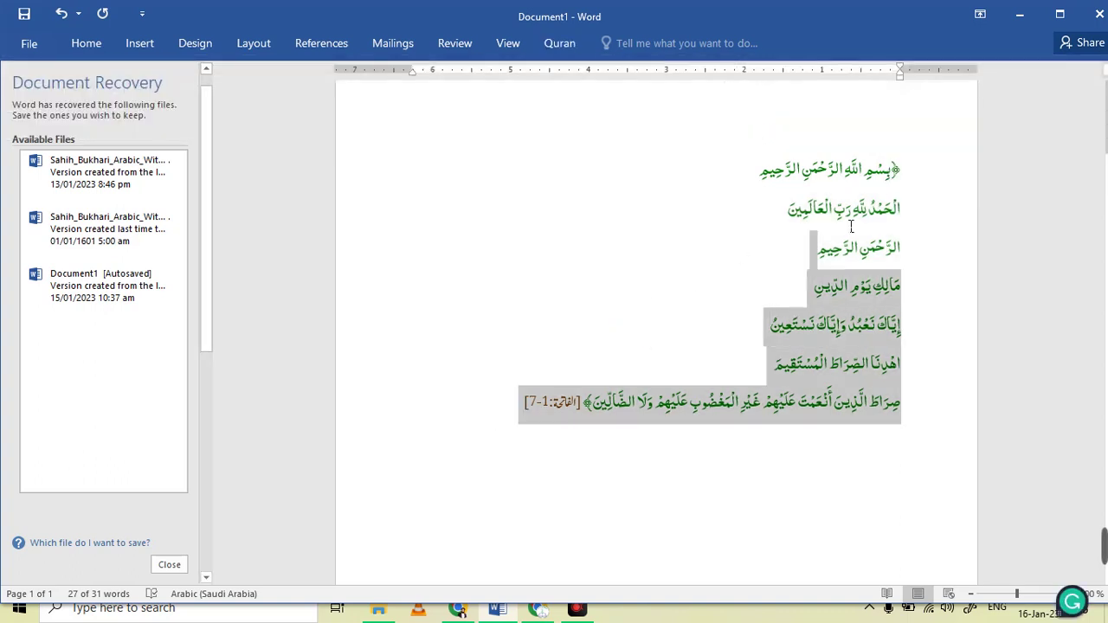
{"action": "left_click", "coordinate": [559, 43]}
{"action": "left_click", "coordinate": [925, 91]}
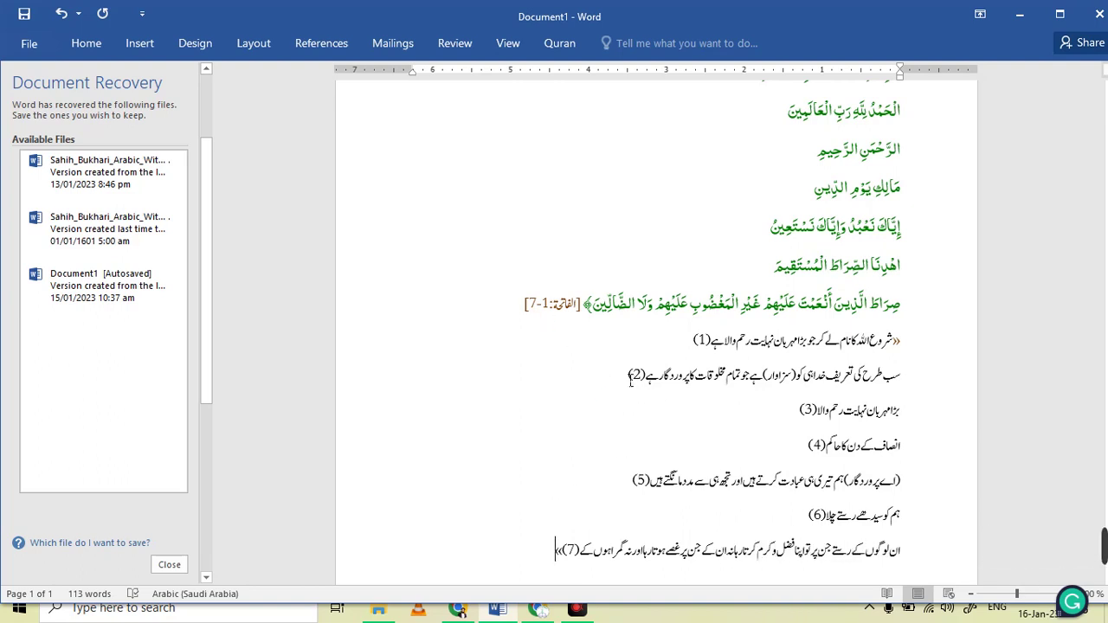
Step: Turn off ayah numbering for the translation lines
{"action": "left_click", "coordinate": [631, 379]}
{"action": "double_click", "coordinate": [648, 382]}
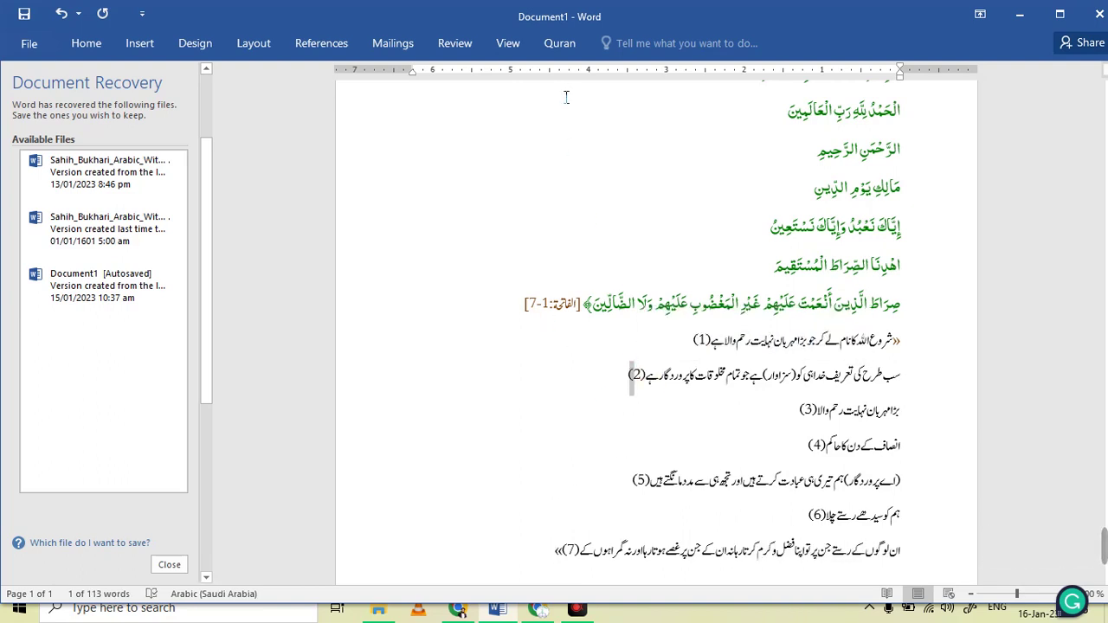
{"action": "left_click", "coordinate": [551, 45]}
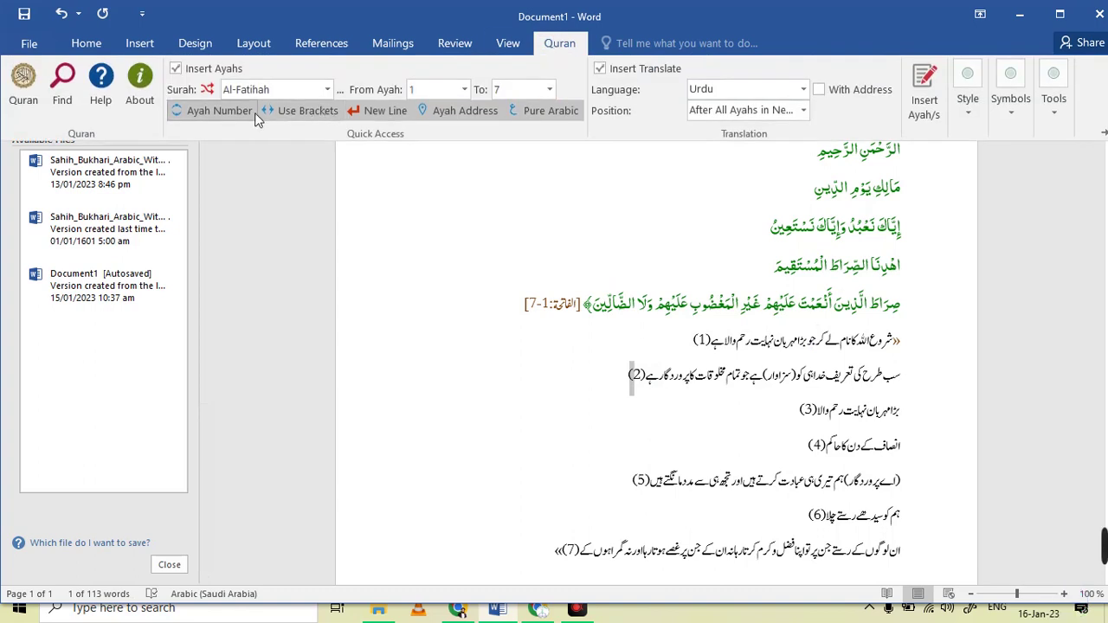
{"action": "left_click", "coordinate": [223, 111]}
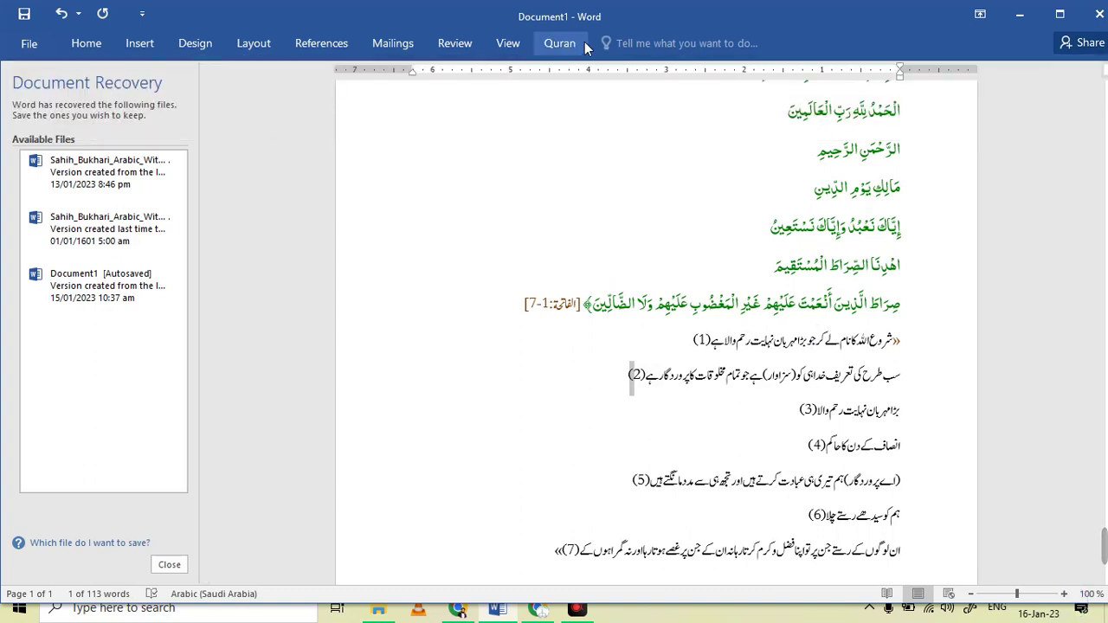
{"action": "left_click", "coordinate": [561, 47]}
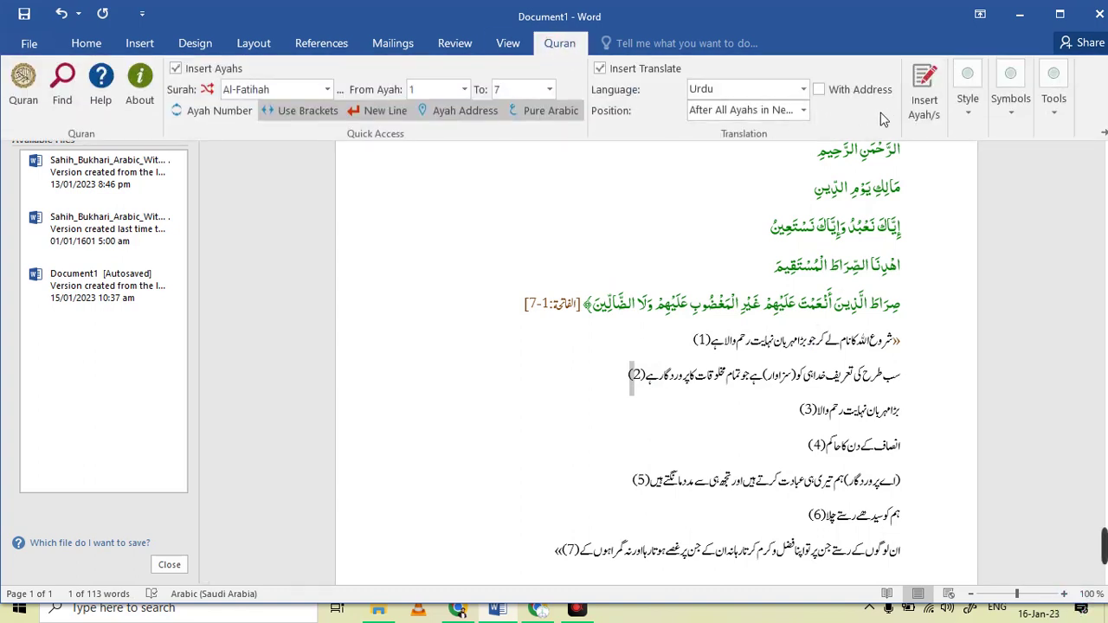
Step: Select the whole document, reinsert the verses with Urdu translation, and select the result
{"action": "left_click", "coordinate": [689, 305]}
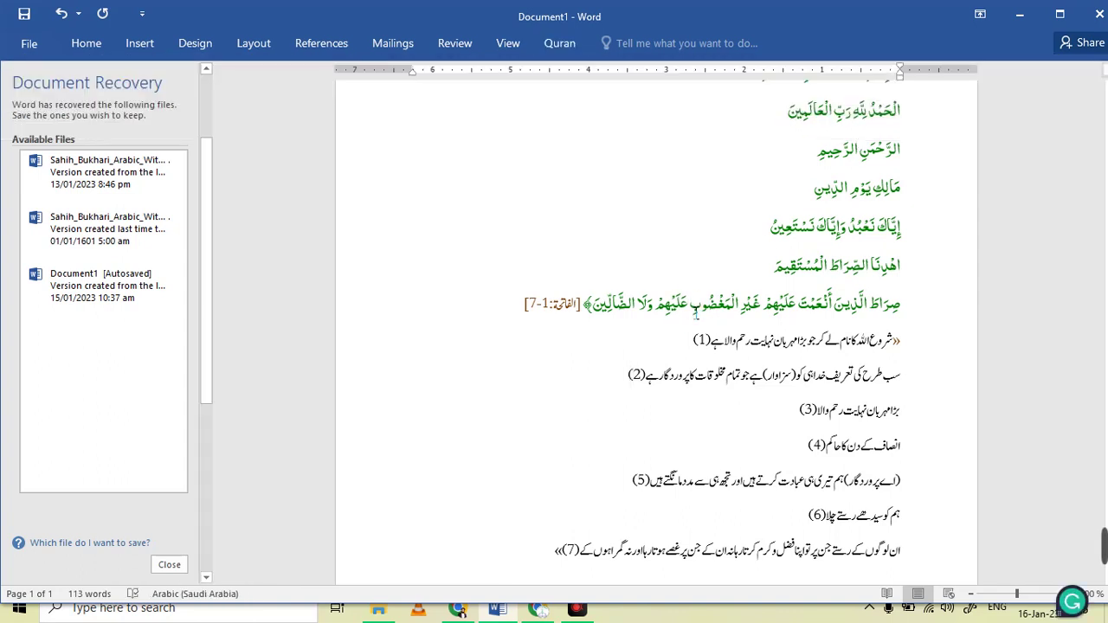
{"action": "key", "text": "ctrl+a"}
{"action": "left_click", "coordinate": [574, 37]}
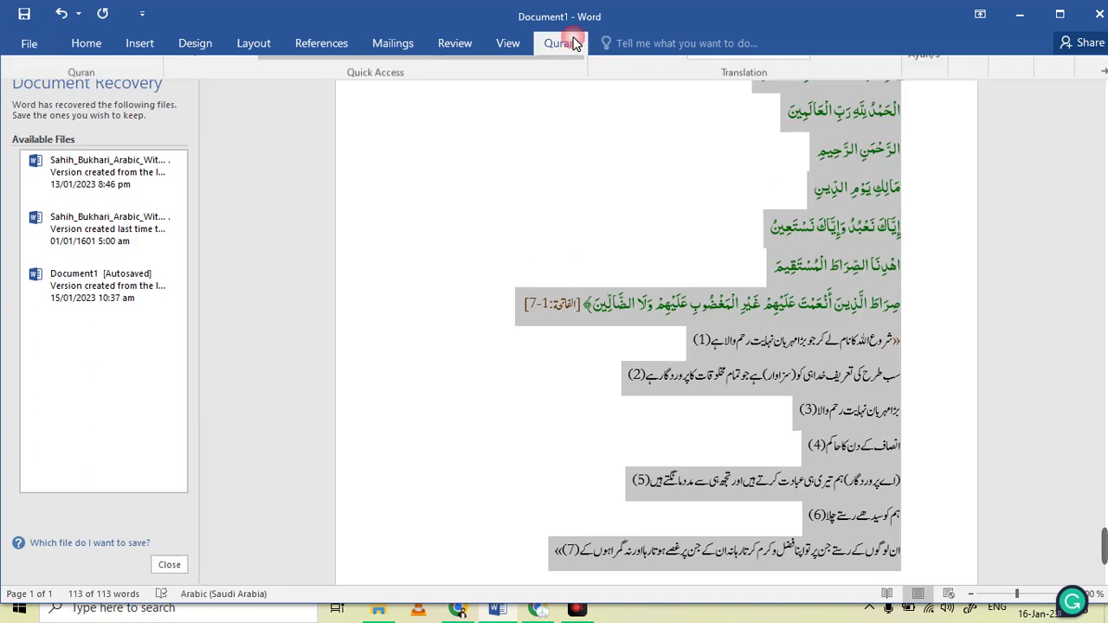
{"action": "left_click", "coordinate": [914, 116]}
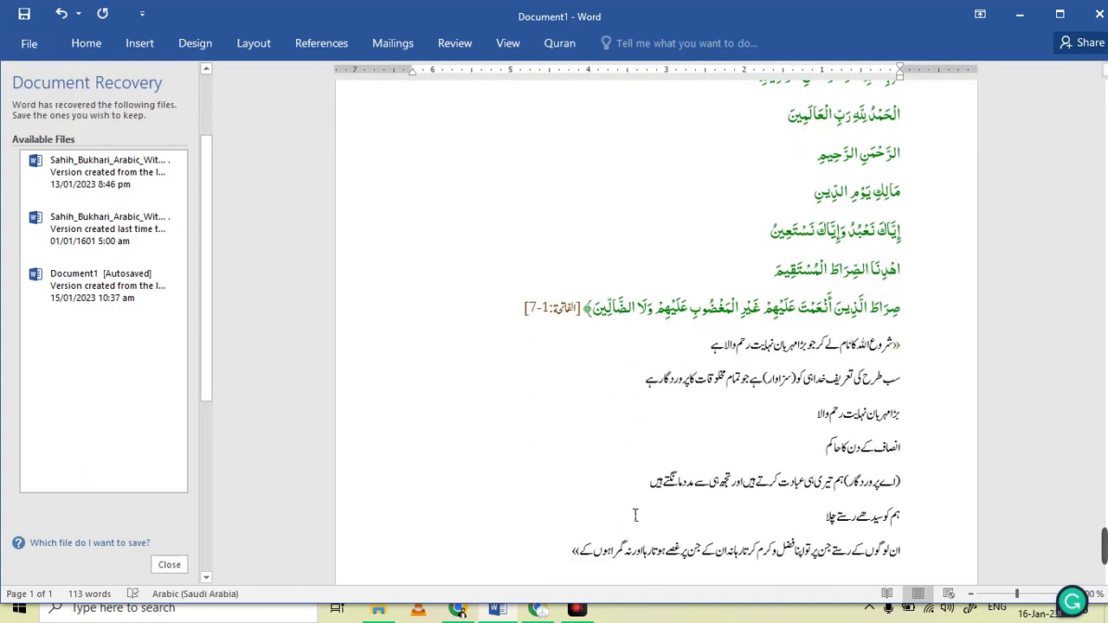
{"action": "left_click_drag", "start_coordinate": [571, 559], "coordinate": [899, 351]}
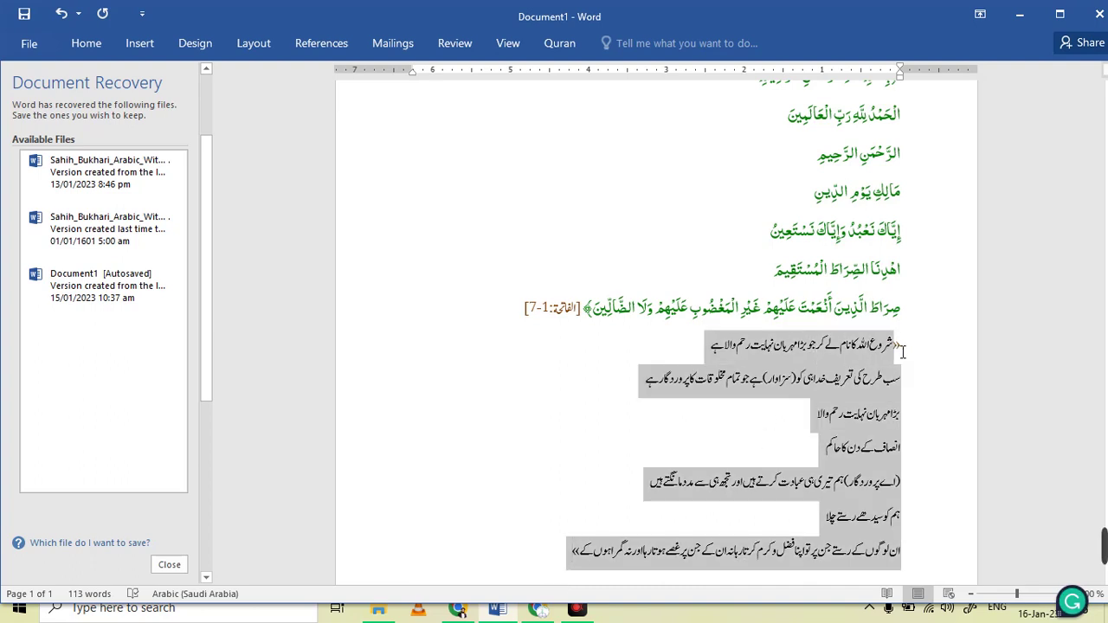
{"action": "left_click_drag", "start_coordinate": [904, 344], "coordinate": [543, 50]}
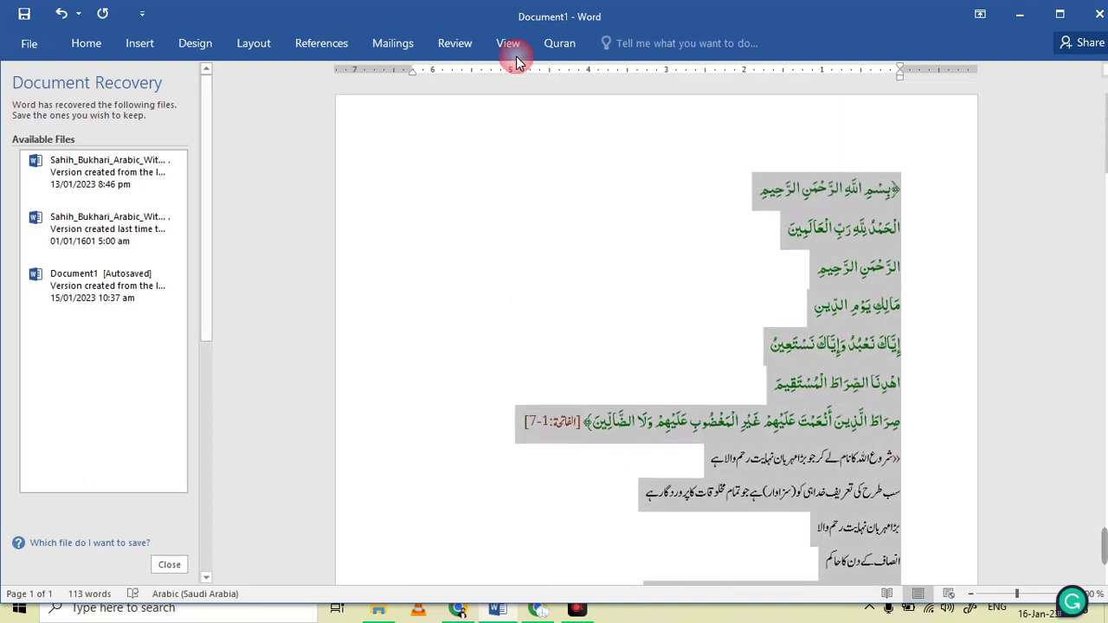
{"action": "left_click", "coordinate": [554, 44]}
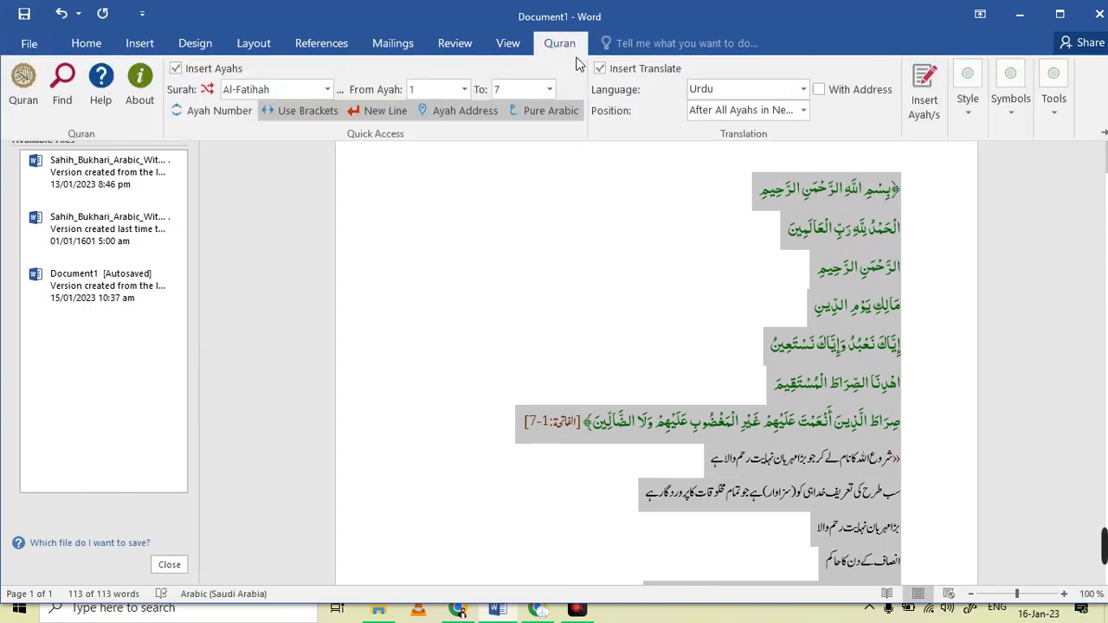
Step: Set translation Position to After Each Ayat and reinsert the verses
{"action": "left_click", "coordinate": [803, 110]}
{"action": "left_click", "coordinate": [734, 131]}
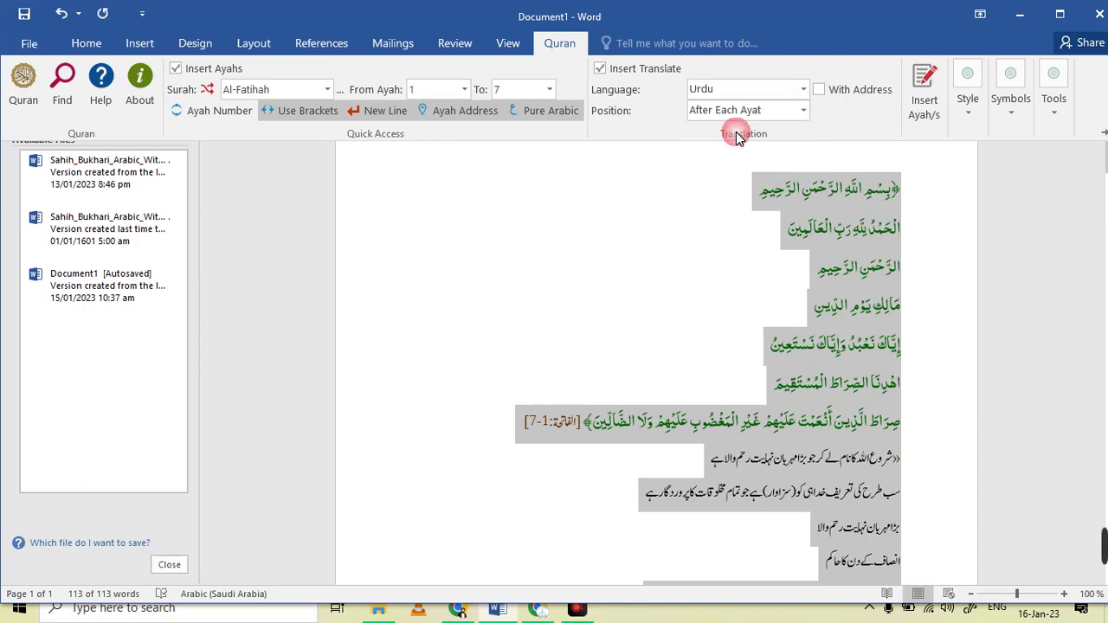
{"action": "left_click", "coordinate": [915, 110]}
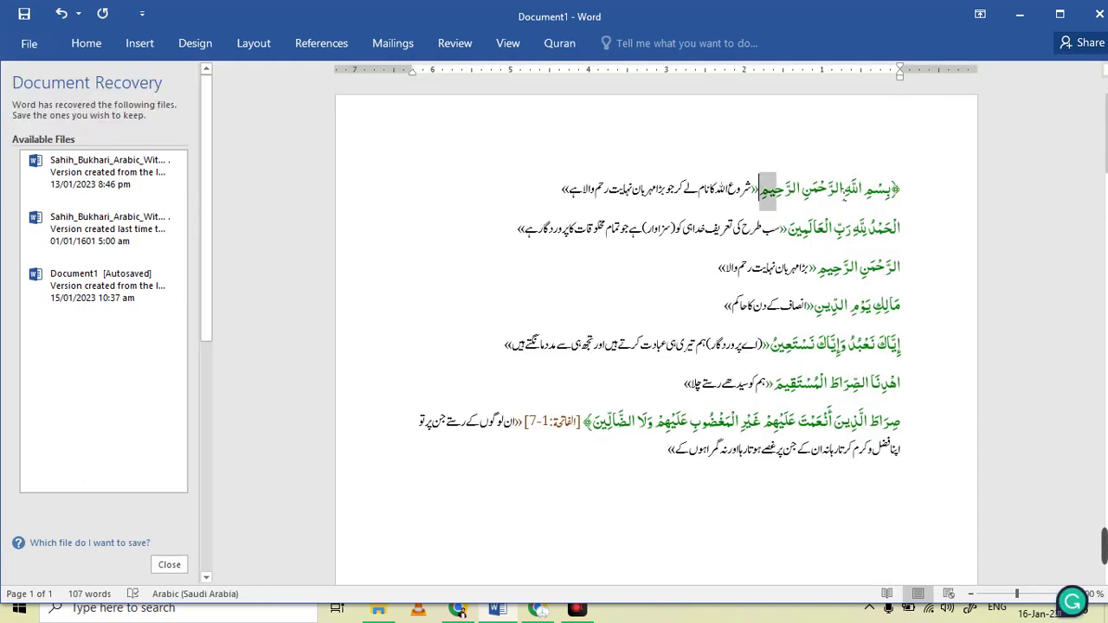
{"action": "left_click_drag", "start_coordinate": [763, 201], "coordinate": [891, 192]}
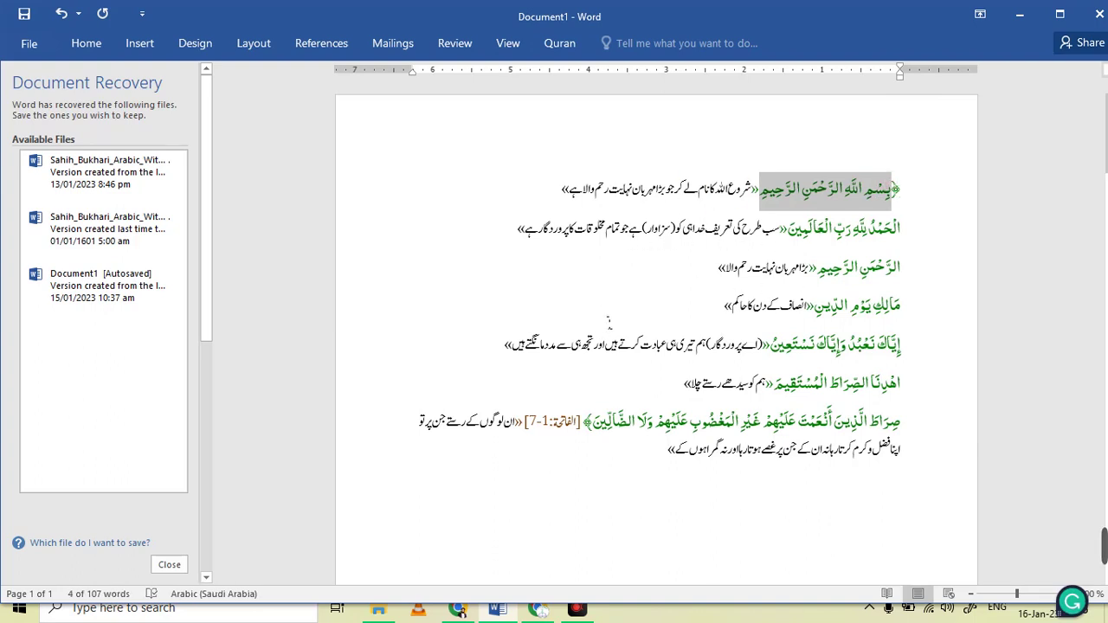
{"action": "left_click", "coordinate": [554, 45]}
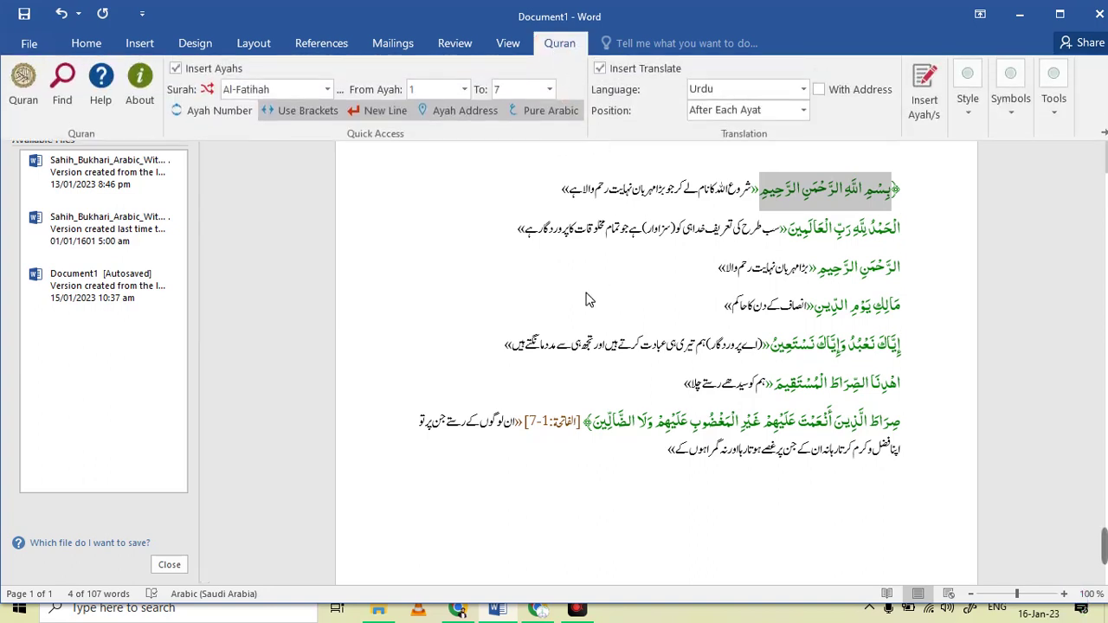
{"action": "left_click", "coordinate": [647, 455]}
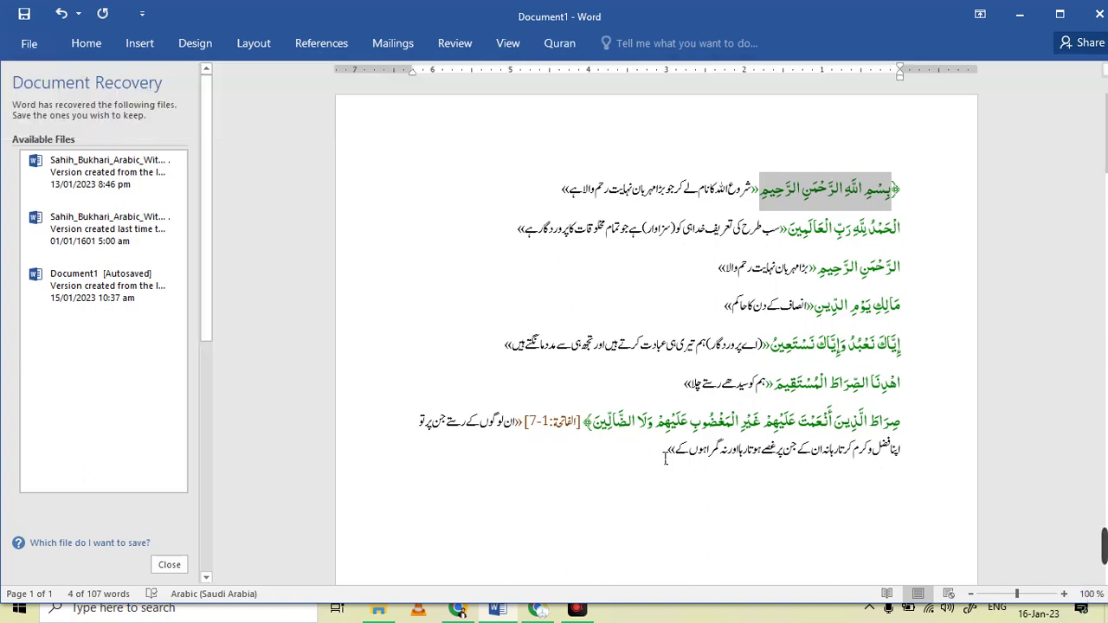
Step: Select all verses and translations and reinsert them with numbered (1)–(7) translations
{"action": "mouse_move", "coordinate": [665, 452]}
{"action": "left_mouse_down"}
{"action": "mouse_move", "coordinate": [859, 323]}
{"action": "mouse_move", "coordinate": [900, 186]}
{"action": "left_mouse_up"}
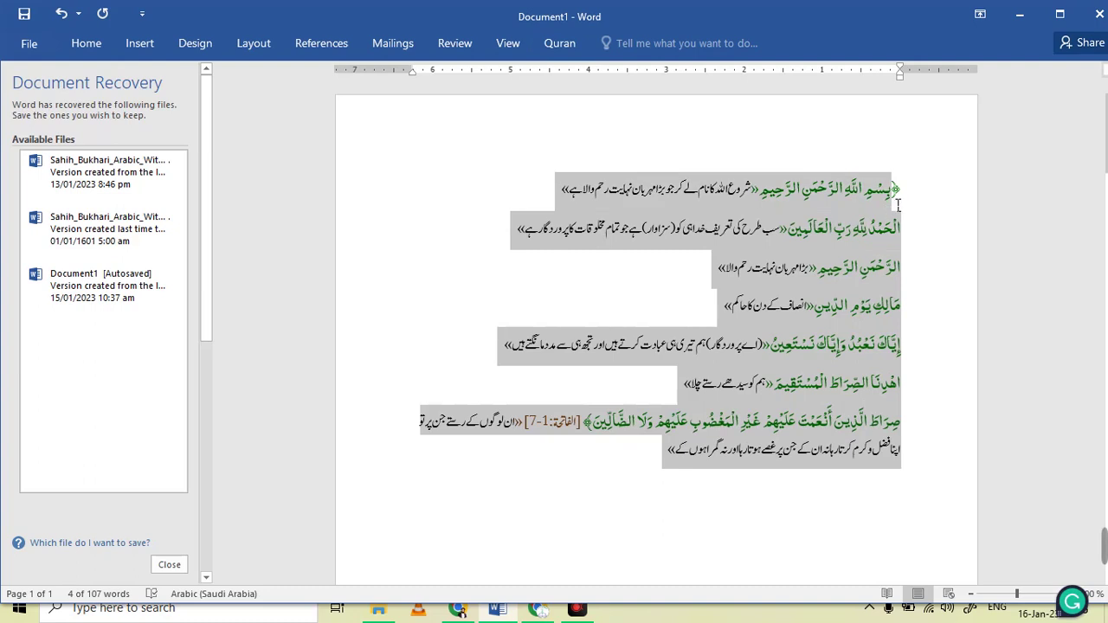
{"action": "left_click", "coordinate": [554, 45]}
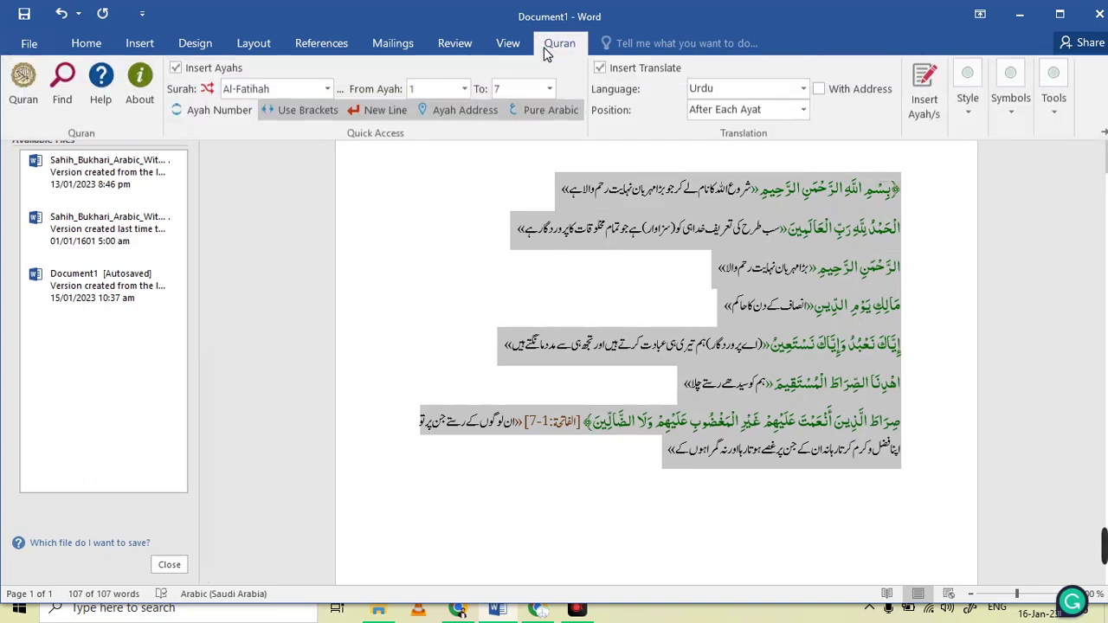
{"action": "left_click", "coordinate": [706, 111]}
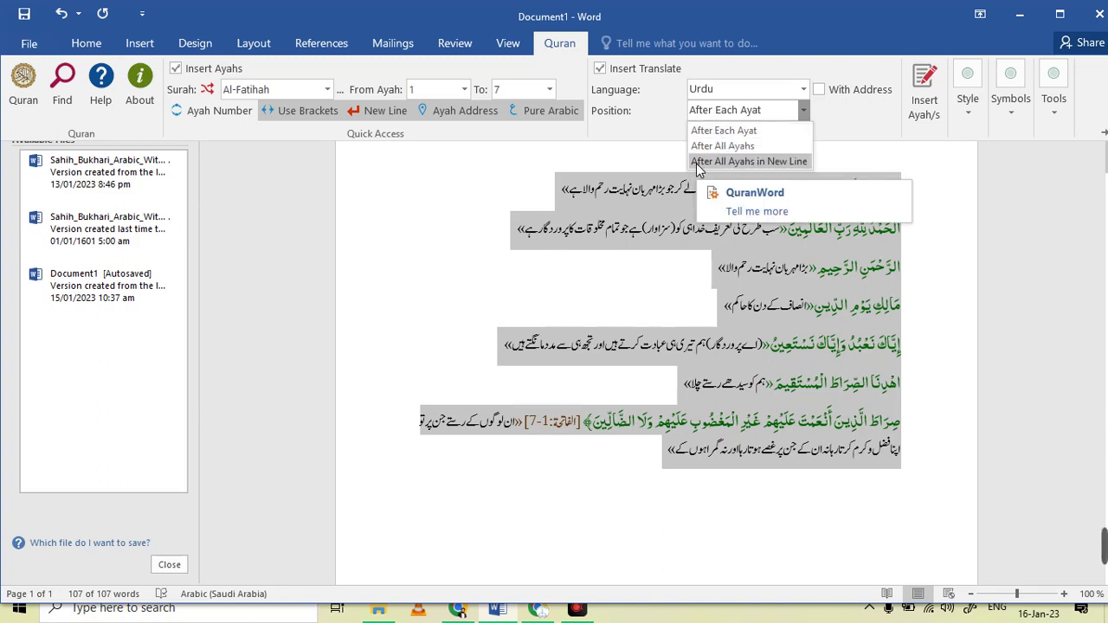
{"action": "left_click", "coordinate": [702, 130]}
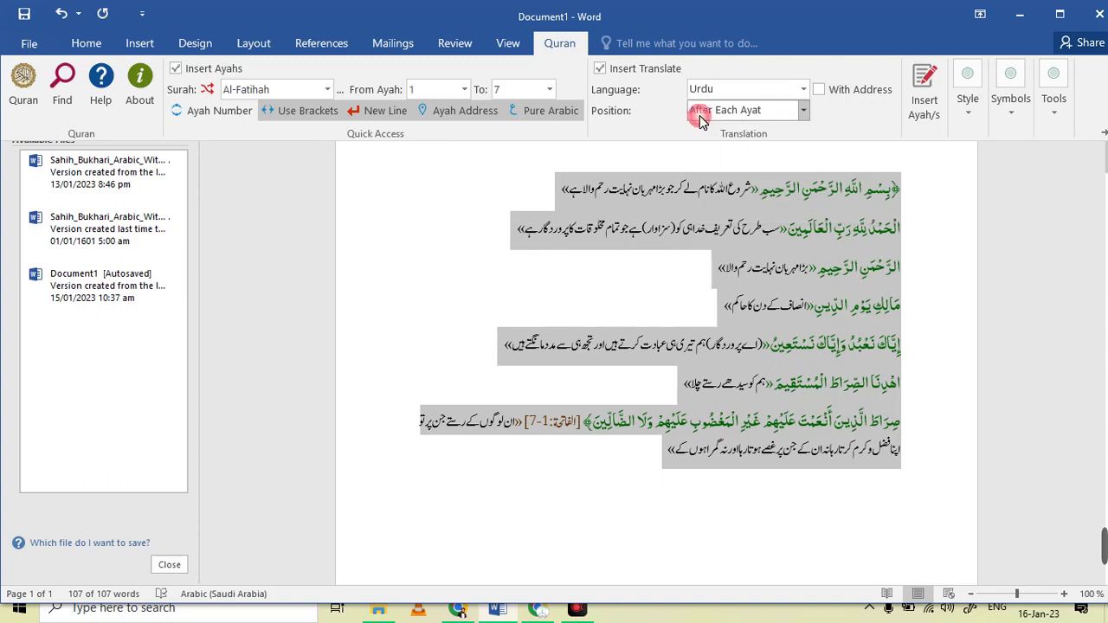
{"action": "left_click", "coordinate": [302, 129]}
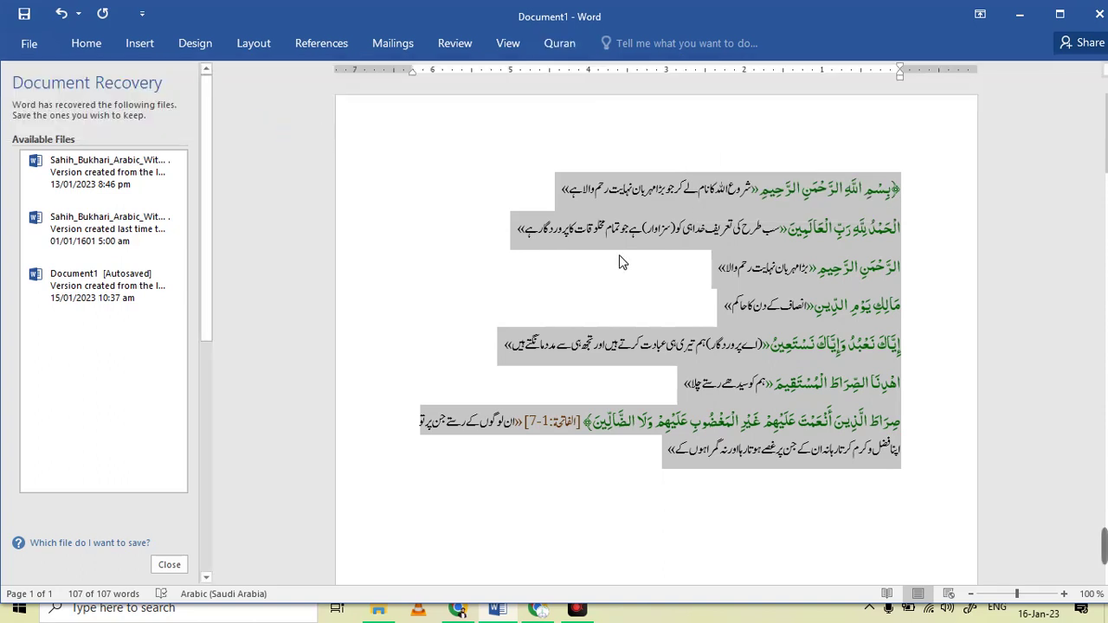
{"action": "left_click", "coordinate": [559, 43]}
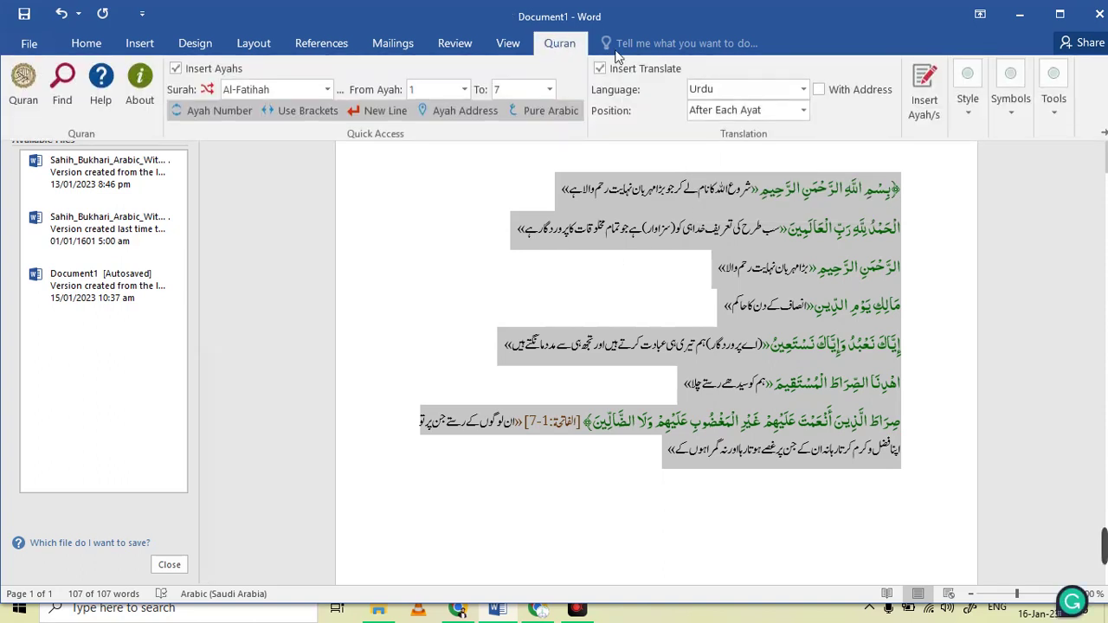
{"action": "left_click", "coordinate": [920, 97]}
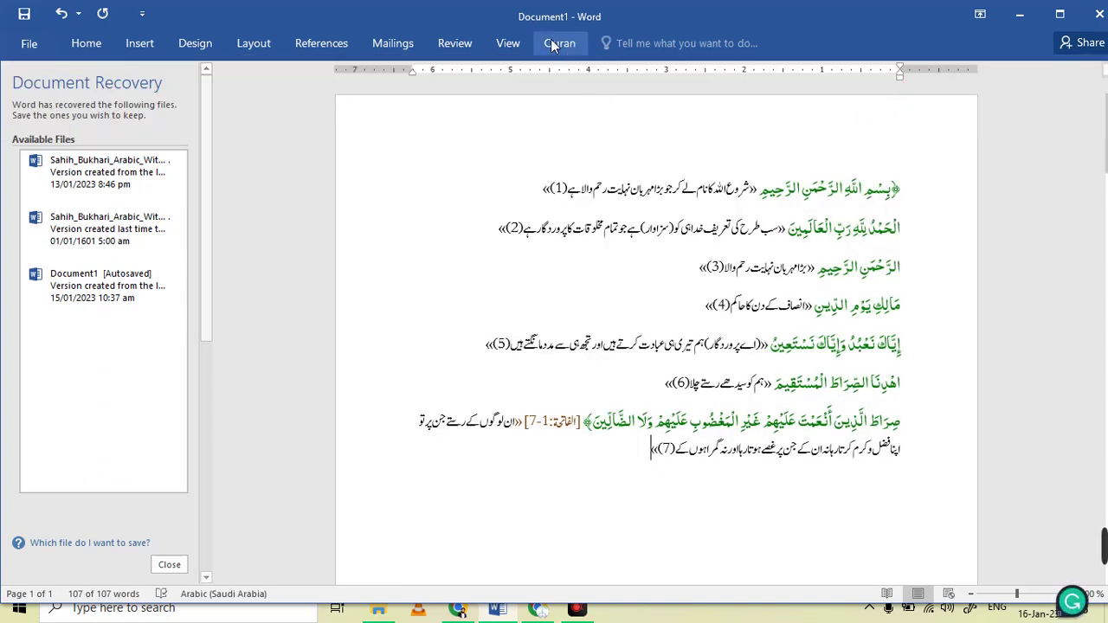
{"action": "left_click", "coordinate": [550, 41]}
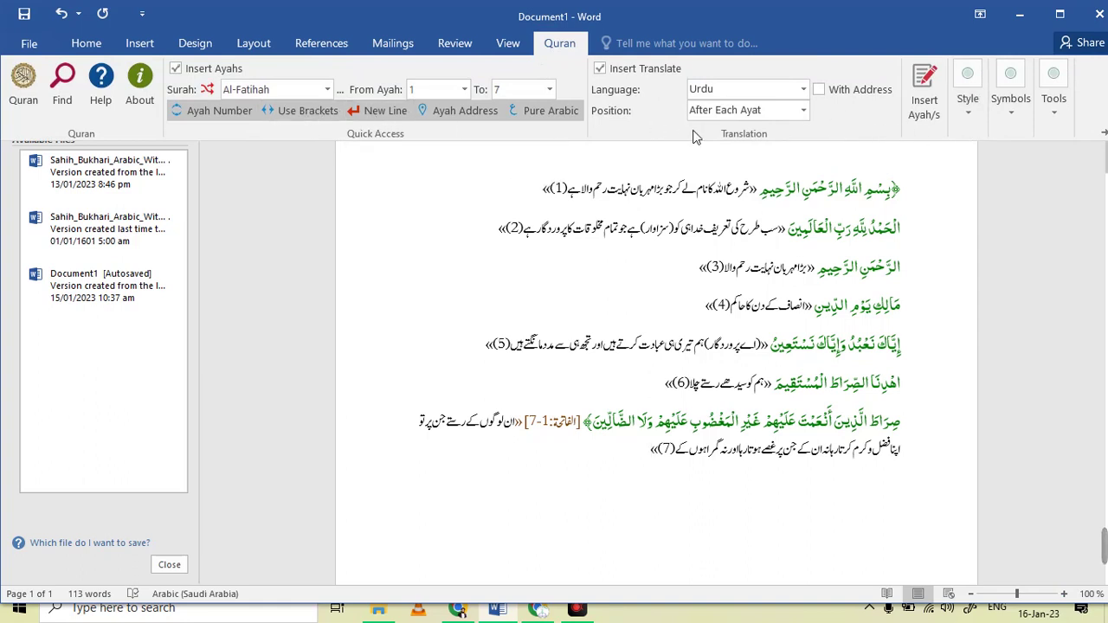
Step: Set translation Position to After All Ayahs and reinsert the whole surah
{"action": "left_click", "coordinate": [728, 115]}
{"action": "left_click", "coordinate": [728, 114]}
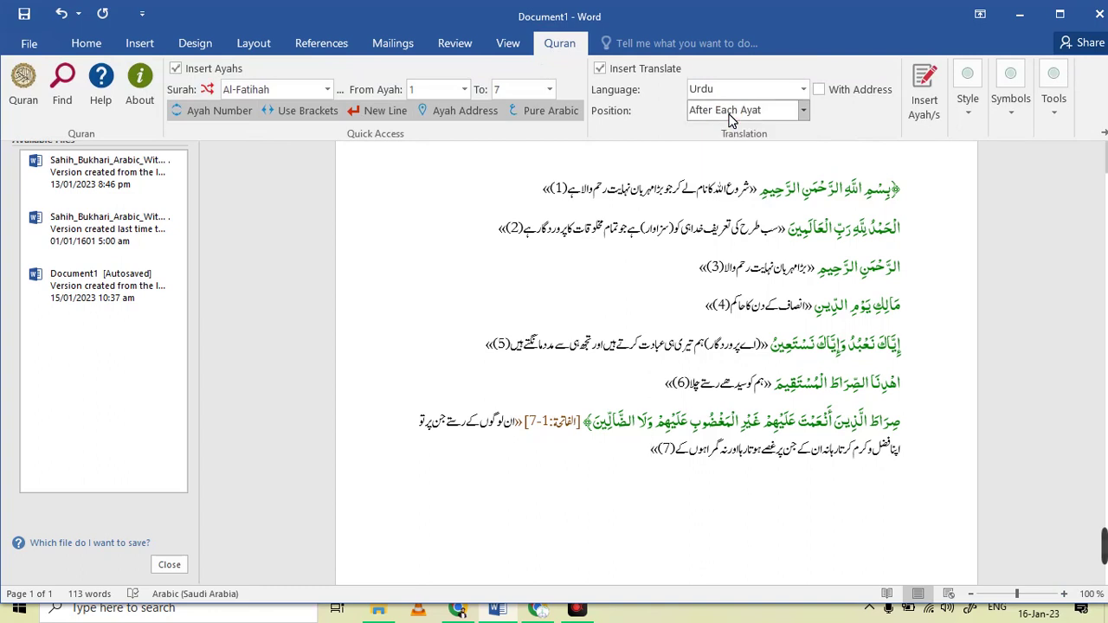
{"action": "left_click", "coordinate": [727, 113]}
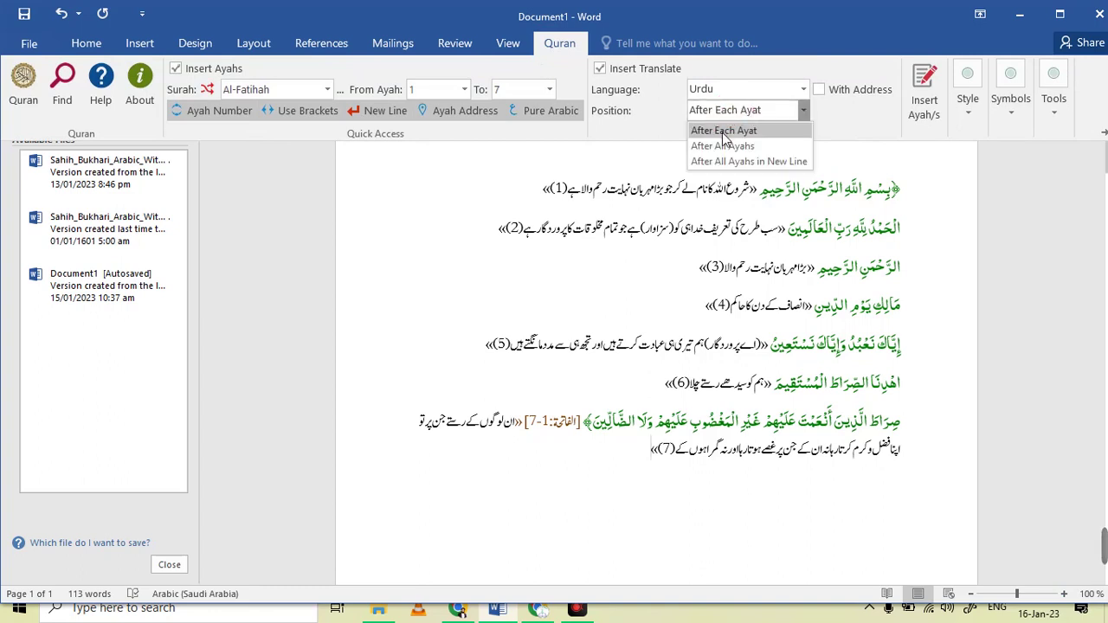
{"action": "left_click", "coordinate": [725, 147]}
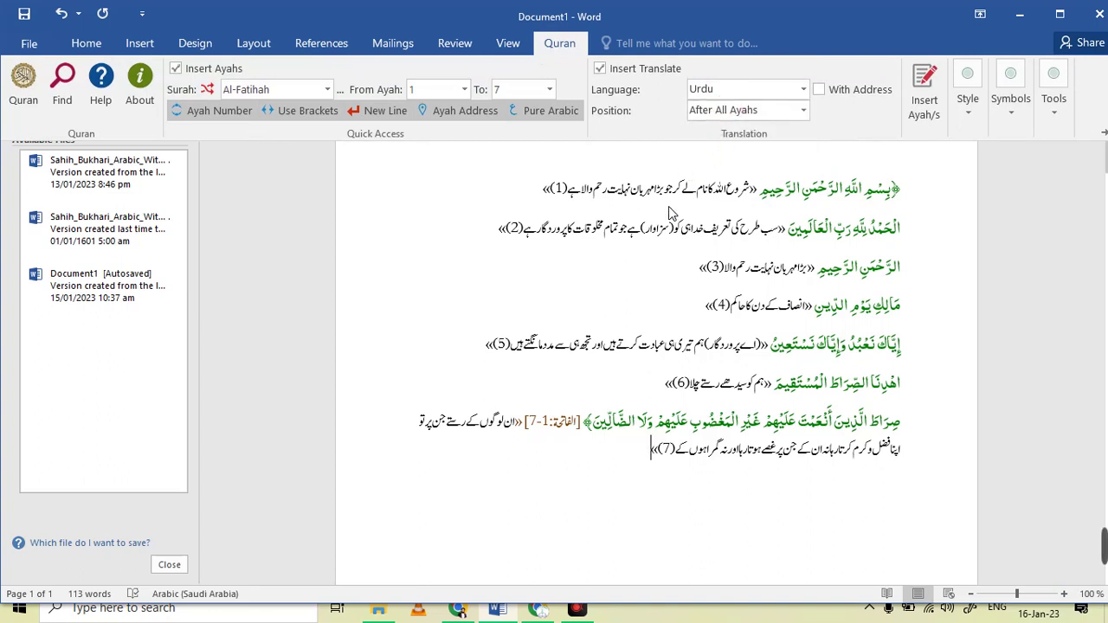
{"action": "key", "text": "ctrl+a"}
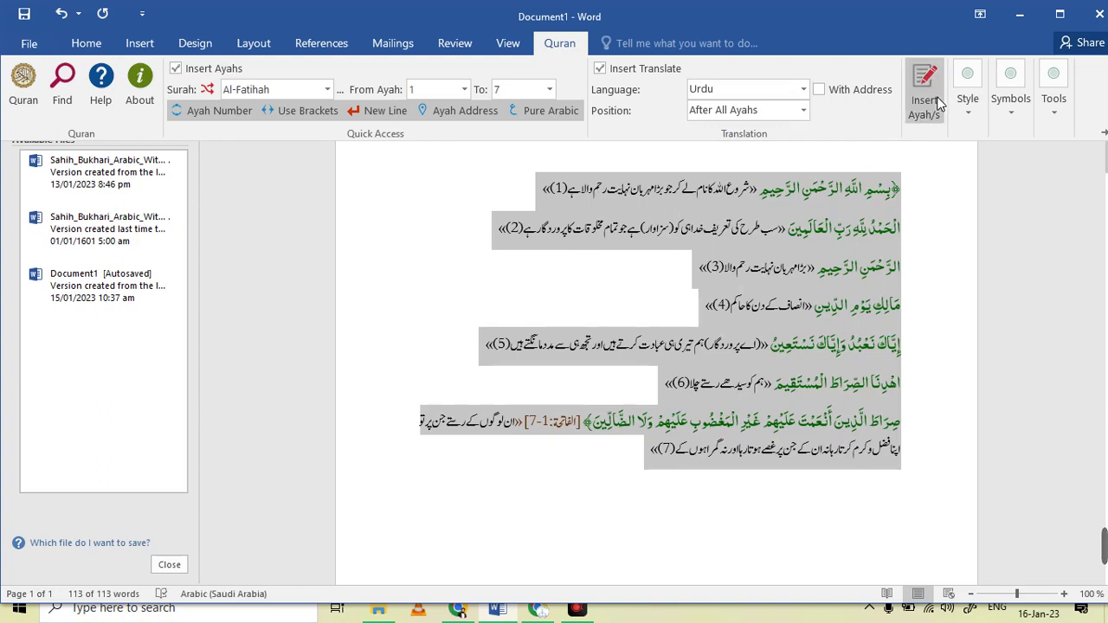
{"action": "left_click", "coordinate": [939, 104]}
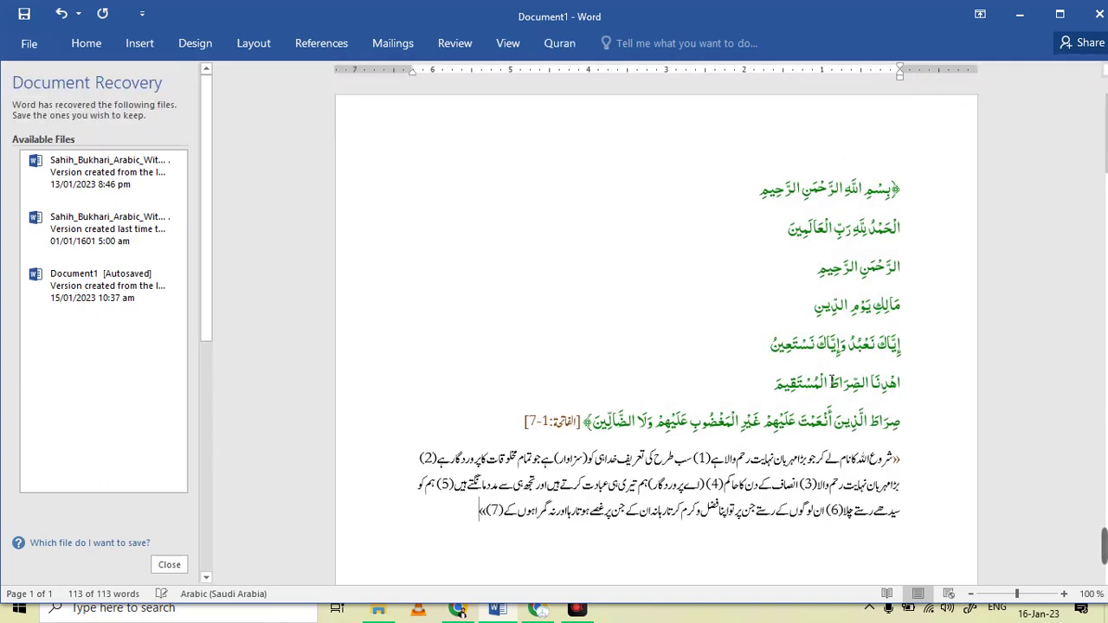
Step: Select the Urdu translation paragraph and reopen the translation Position choices
{"action": "mouse_move", "coordinate": [481, 513]}
{"action": "left_mouse_down"}
{"action": "mouse_move", "coordinate": [902, 473]}
{"action": "mouse_move", "coordinate": [902, 457]}
{"action": "left_mouse_up"}
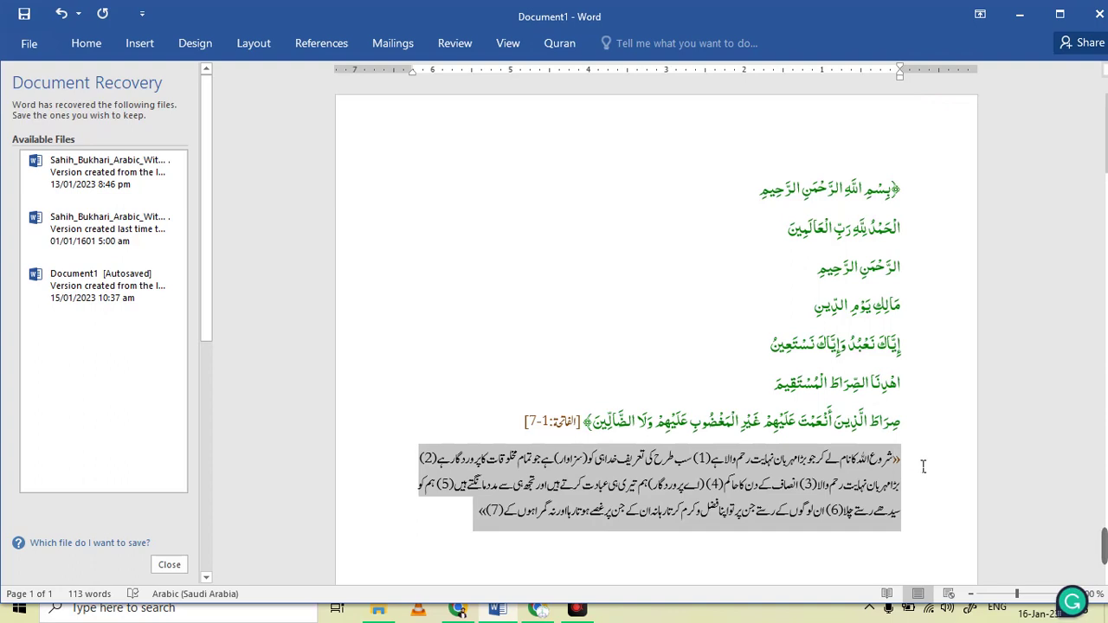
{"action": "left_click", "coordinate": [470, 511]}
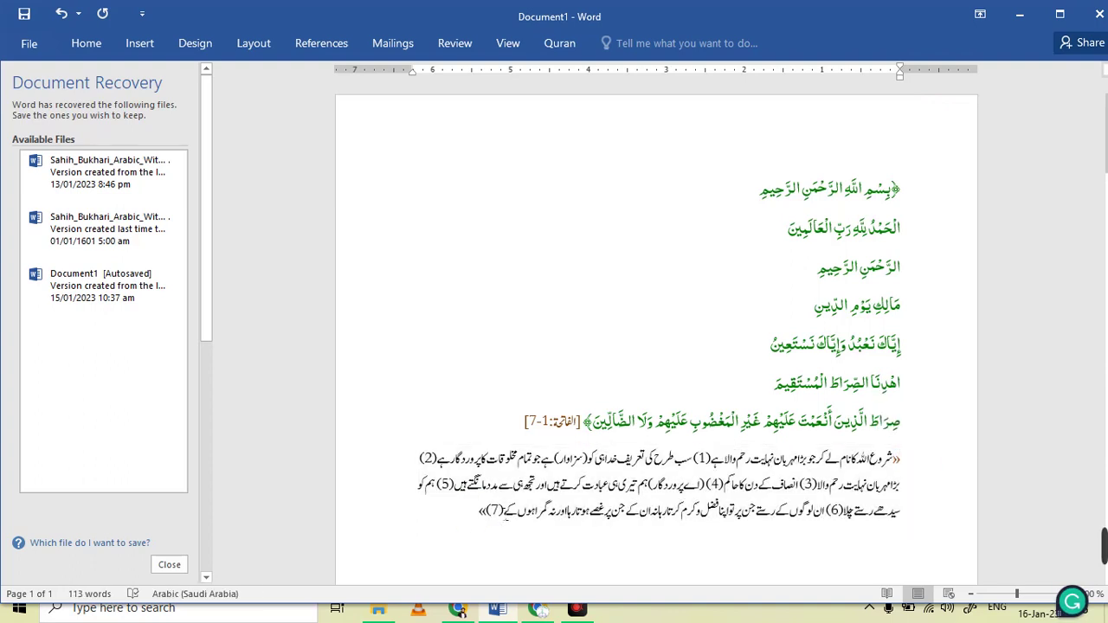
{"action": "left_click_drag", "start_coordinate": [480, 513], "coordinate": [901, 457]}
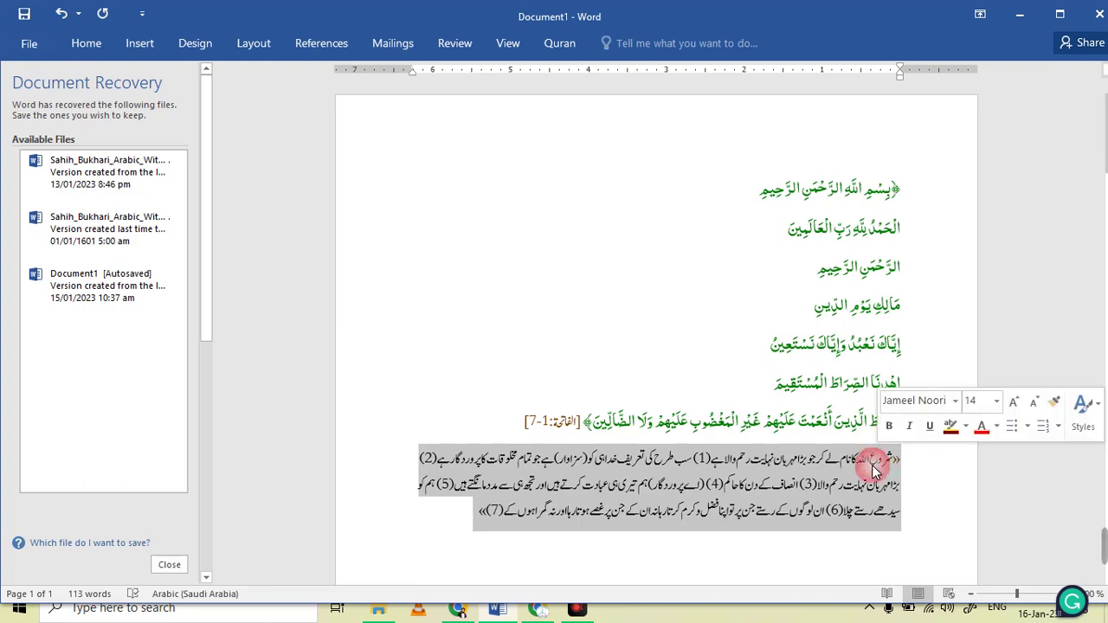
{"action": "left_click", "coordinate": [561, 45]}
{"action": "left_click", "coordinate": [803, 113]}
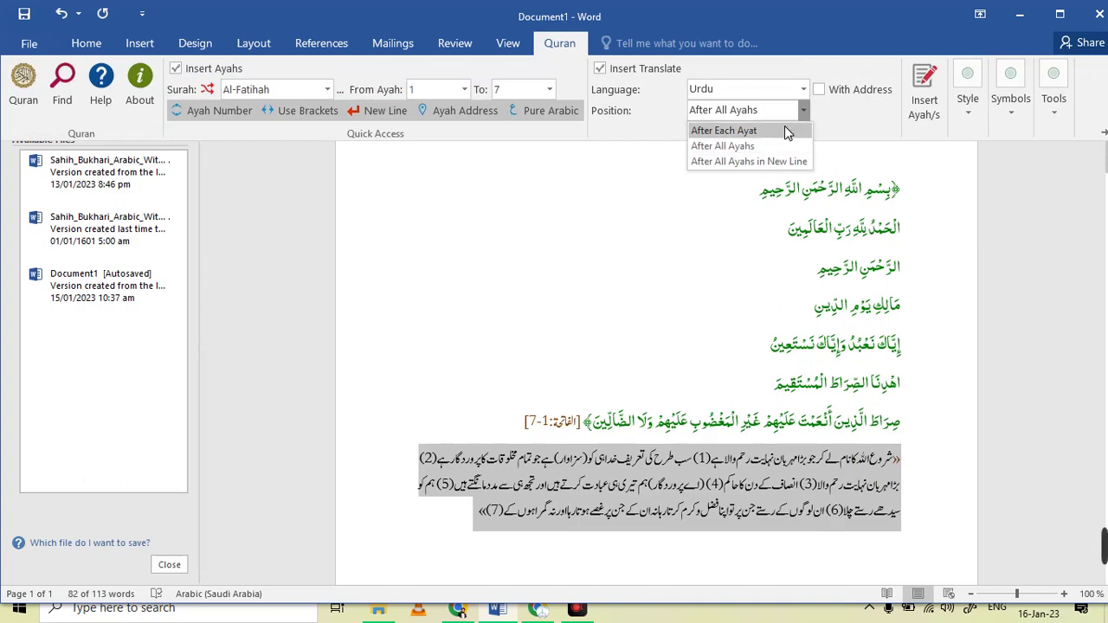
Step: Keep After All Ayahs placement and open the QuranWord Style dialog from the Style group
{"action": "left_click", "coordinate": [805, 115]}
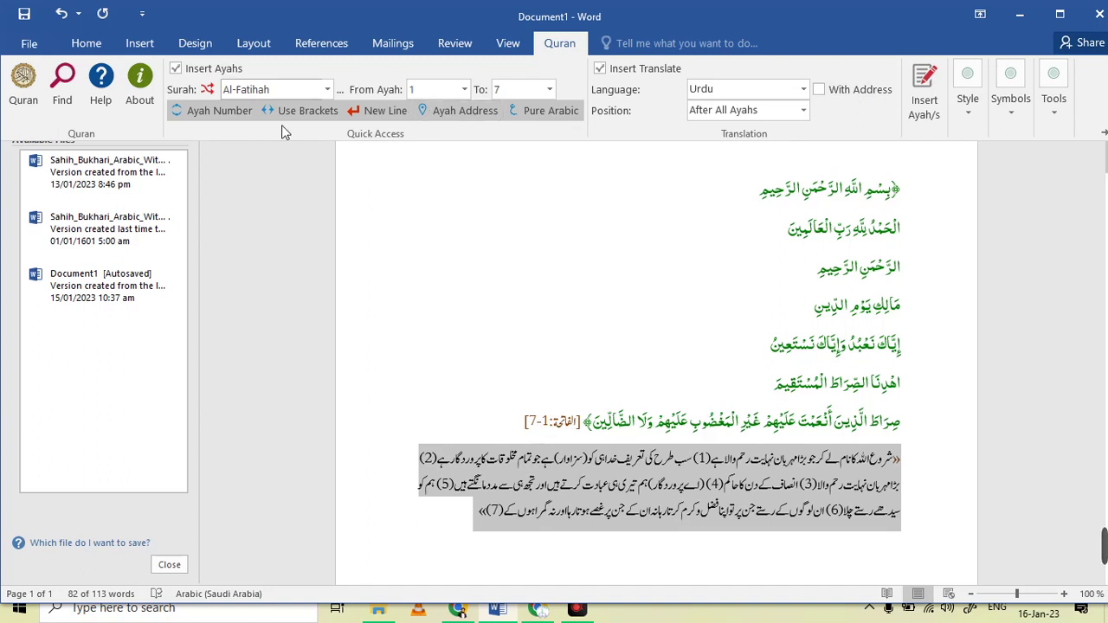
{"action": "left_click", "coordinate": [729, 114]}
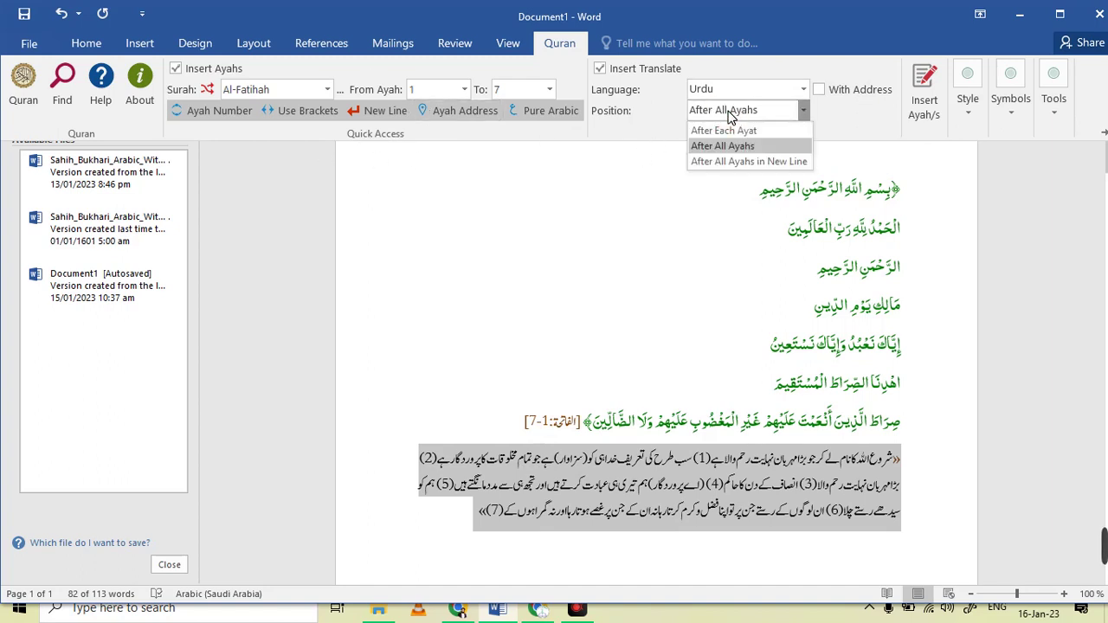
{"action": "left_click", "coordinate": [873, 136]}
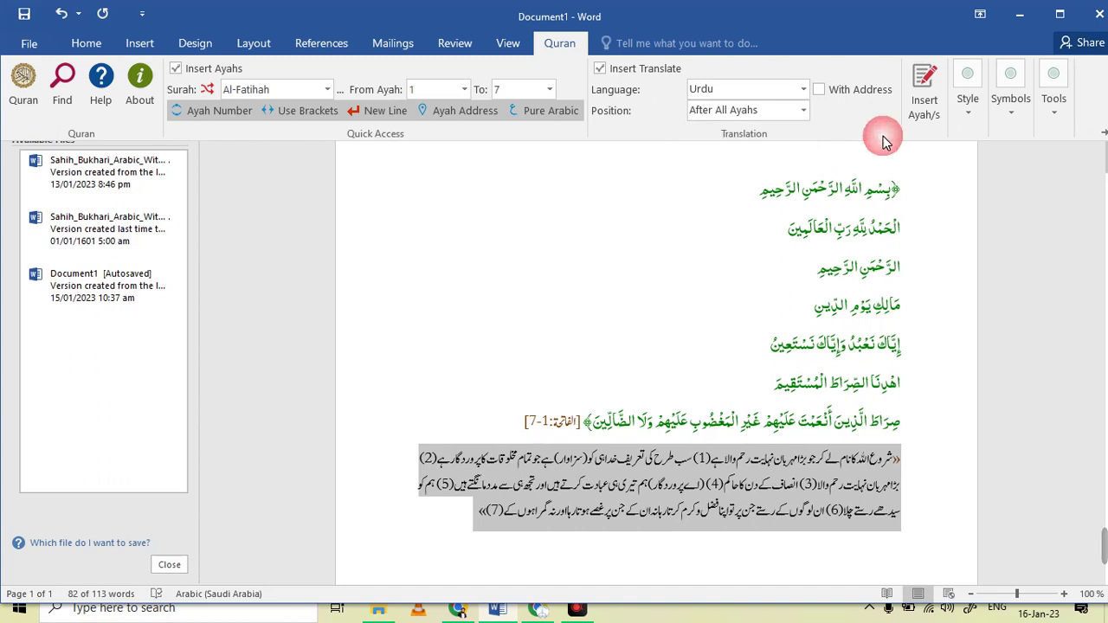
{"action": "left_click", "coordinate": [965, 112]}
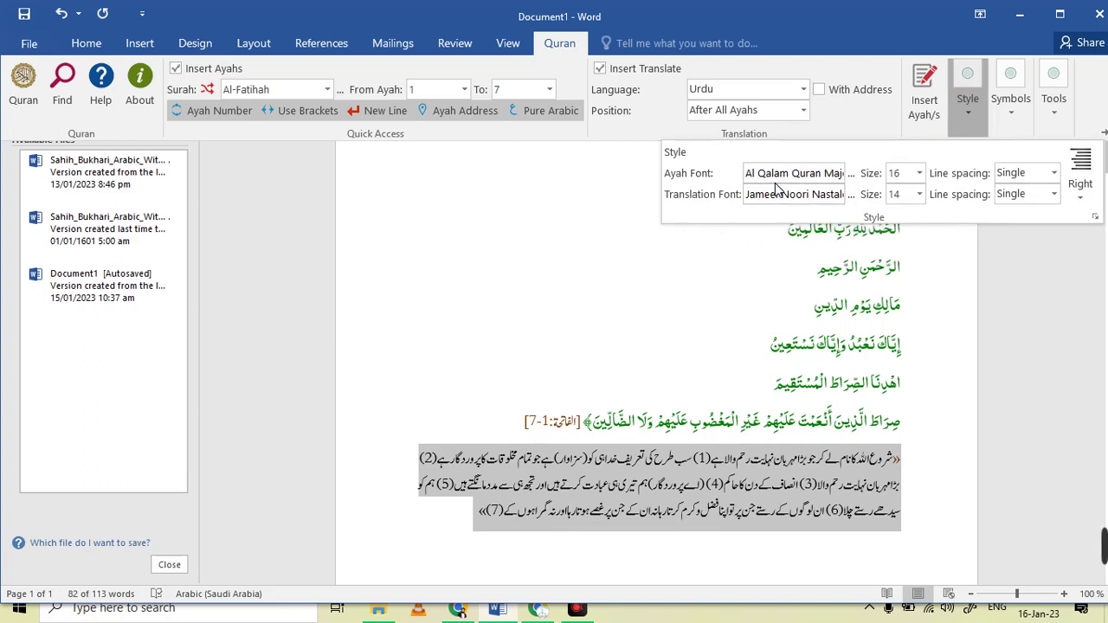
{"action": "left_click", "coordinate": [982, 104]}
{"action": "left_click", "coordinate": [982, 104]}
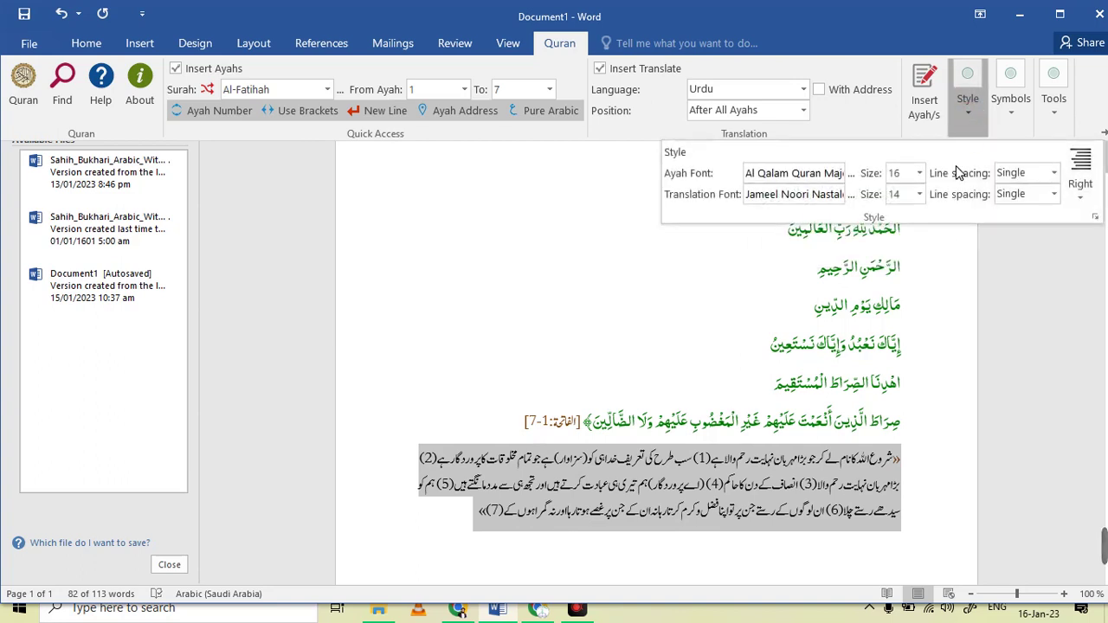
{"action": "left_click", "coordinate": [1096, 221]}
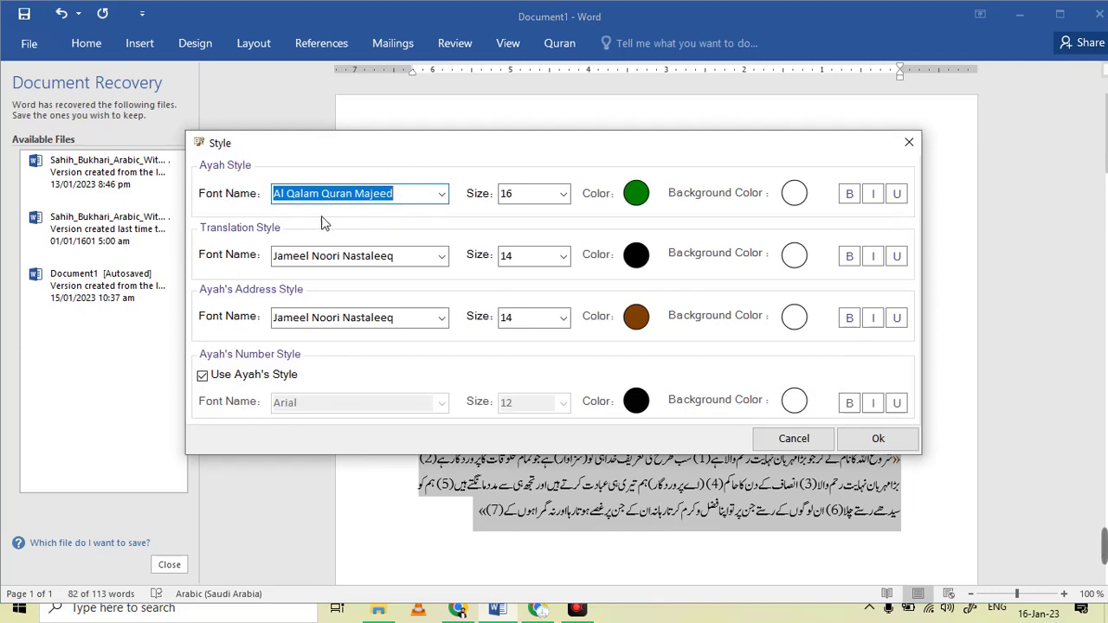
Step: Set the Ayah Style font name to KFGQPC Uthmanic Script HAFS by searching 'kf'
{"action": "left_click", "coordinate": [441, 199]}
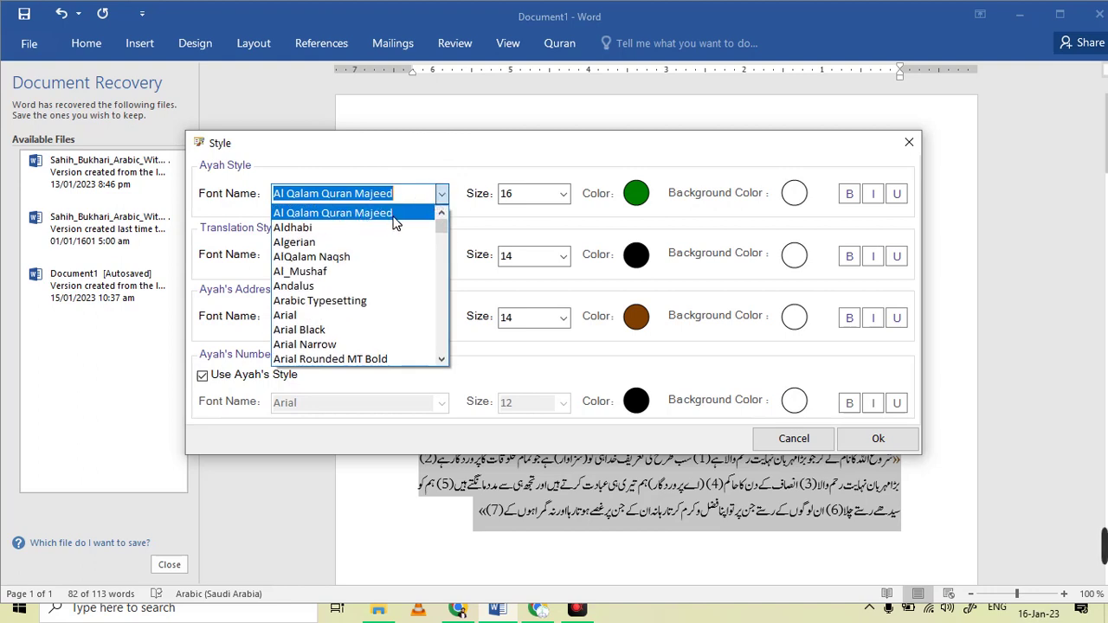
{"action": "left_click", "coordinate": [394, 221]}
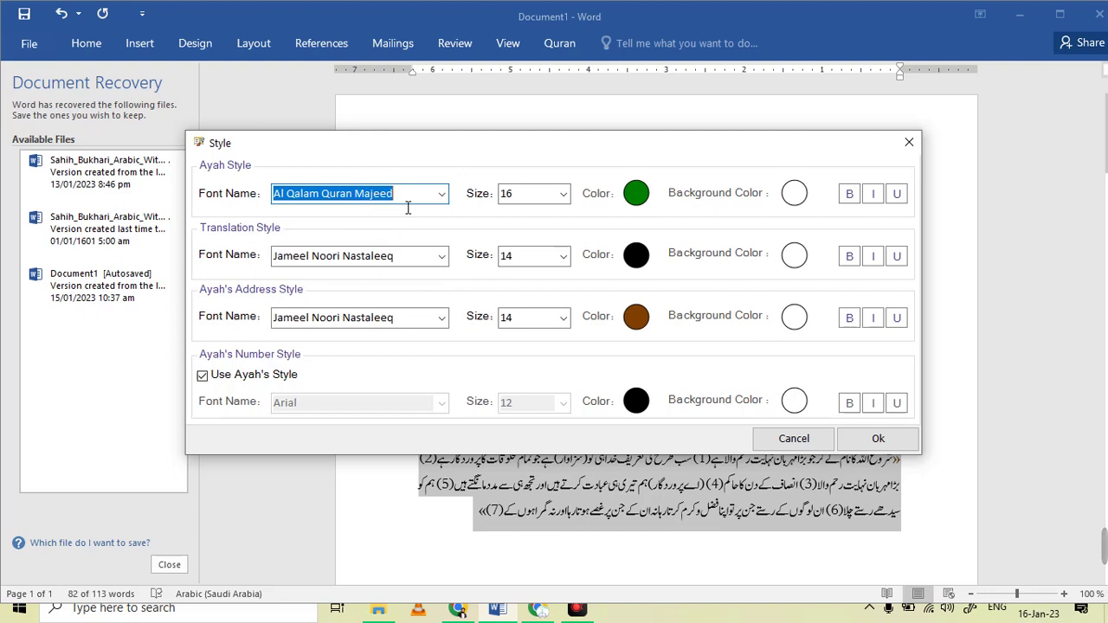
{"action": "type", "text": "kf"}
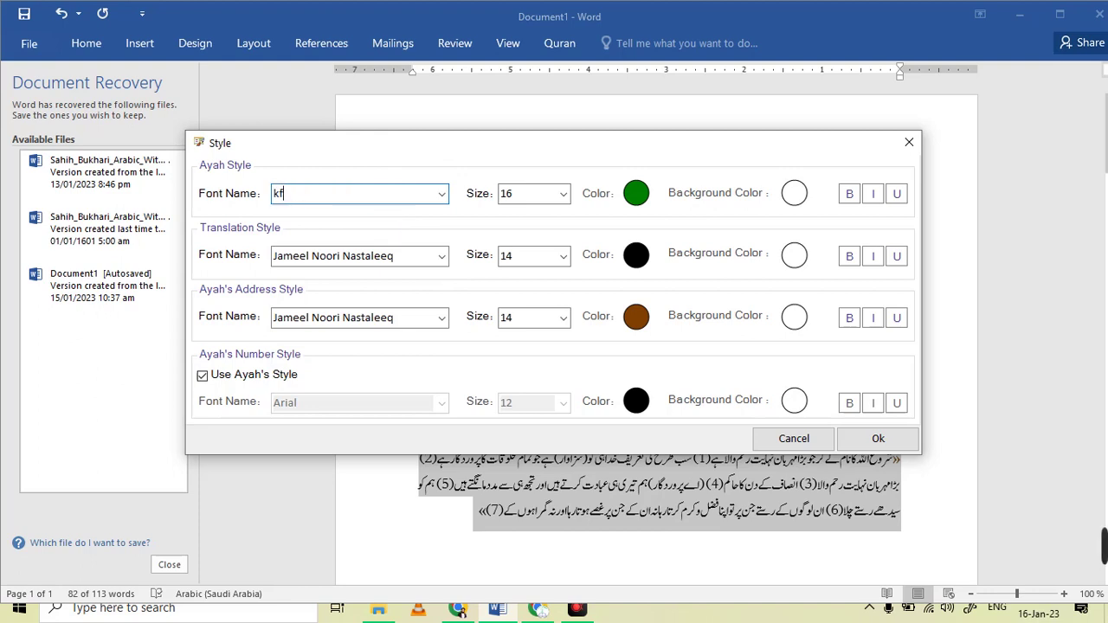
{"action": "left_click", "coordinate": [440, 194]}
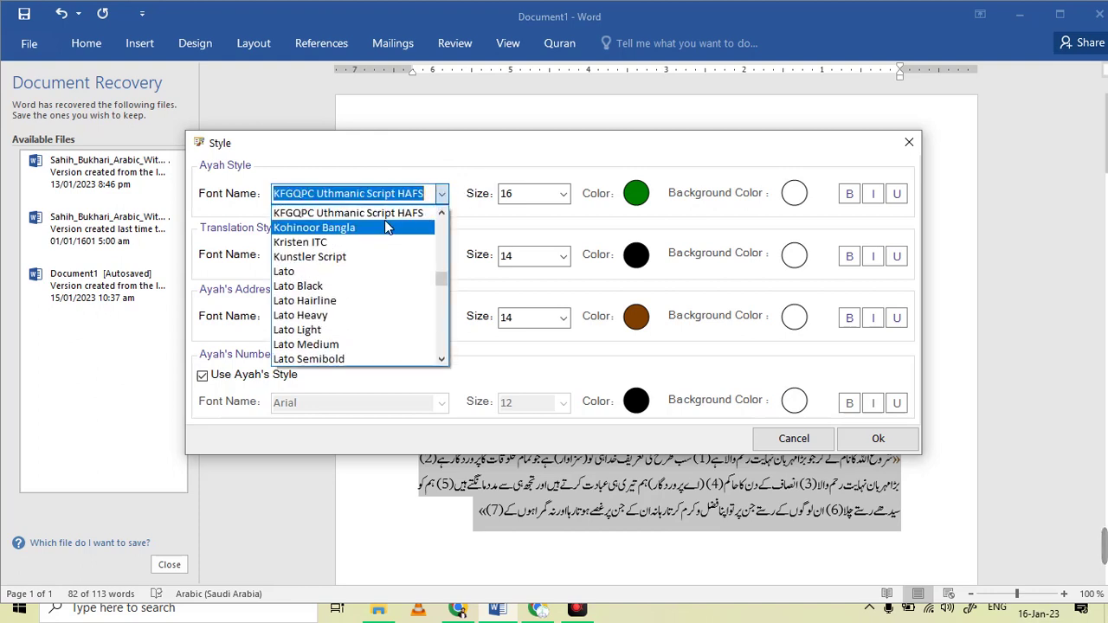
{"action": "left_click", "coordinate": [387, 226]}
{"action": "left_click", "coordinate": [441, 195]}
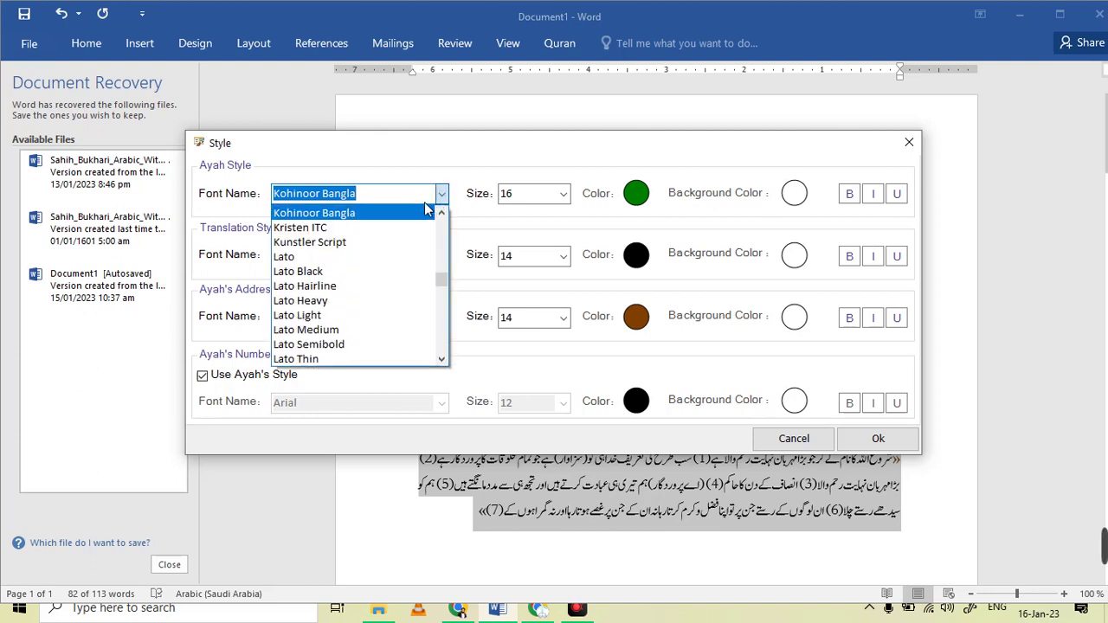
{"action": "type", "text": "kf"}
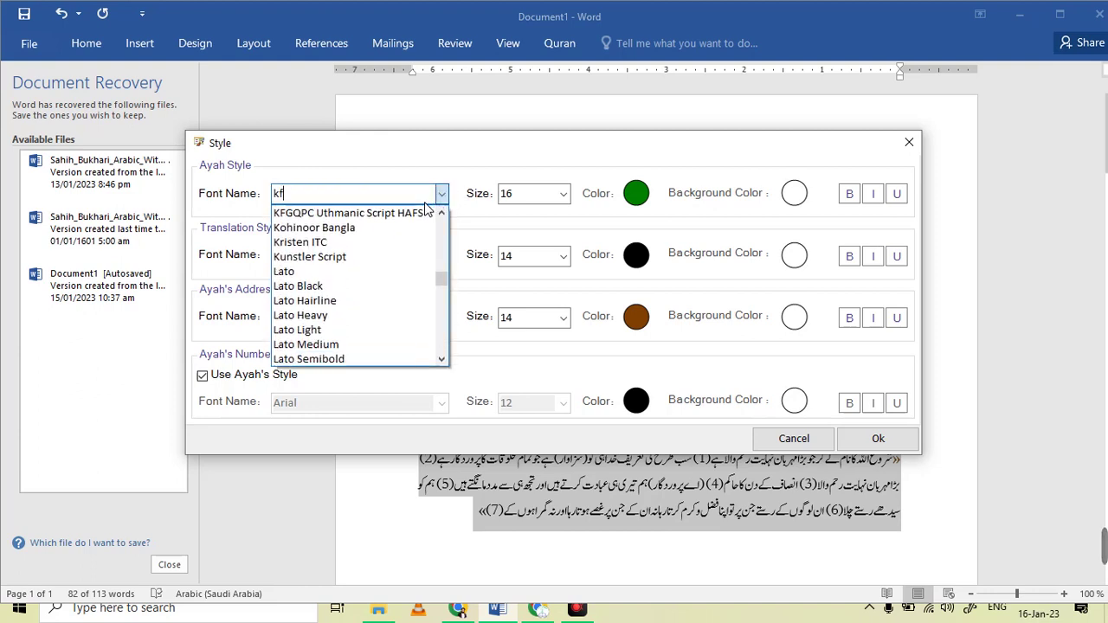
{"action": "left_click", "coordinate": [390, 214]}
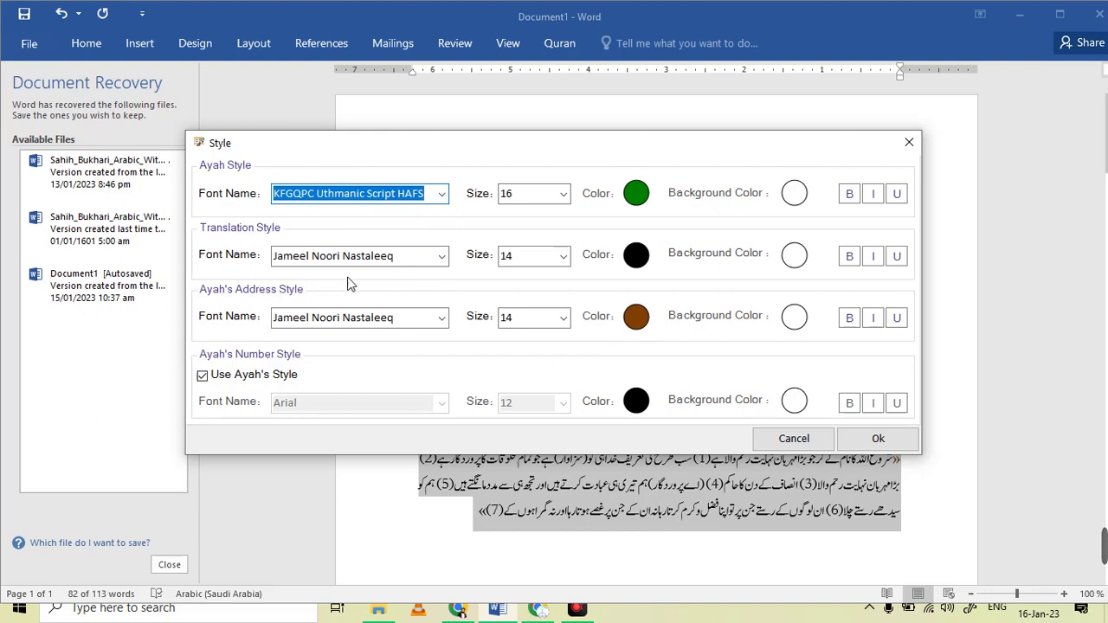
Step: Check the translation and ayah address font name fields (address in Jameel Noori Nastaleeq 14)
{"action": "left_click", "coordinate": [381, 264]}
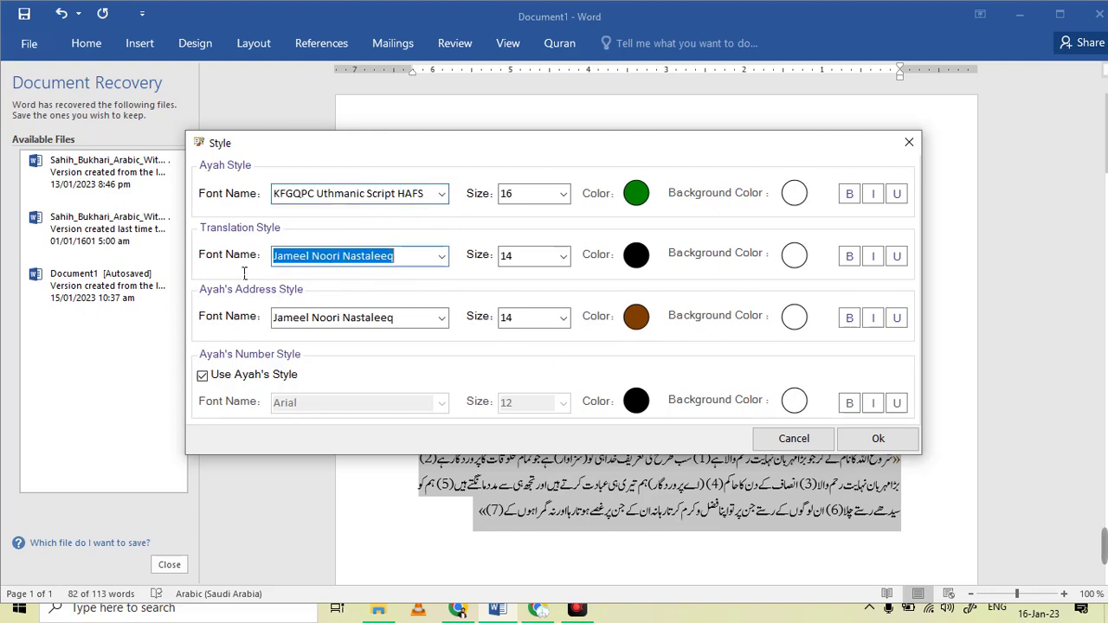
{"action": "left_click", "coordinate": [315, 269]}
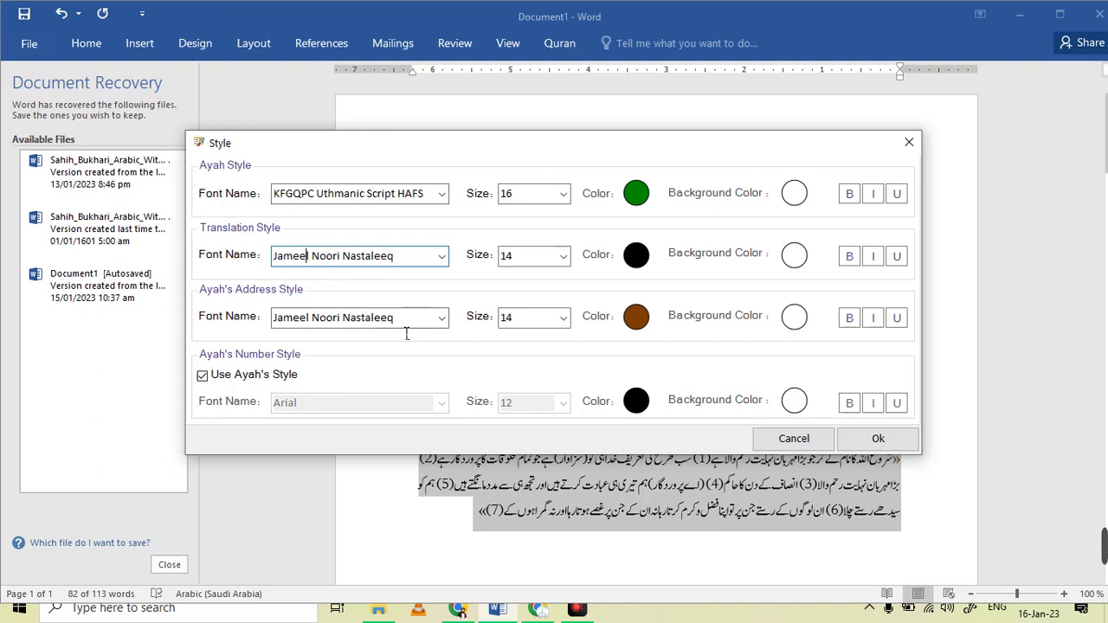
{"action": "left_click", "coordinate": [310, 319]}
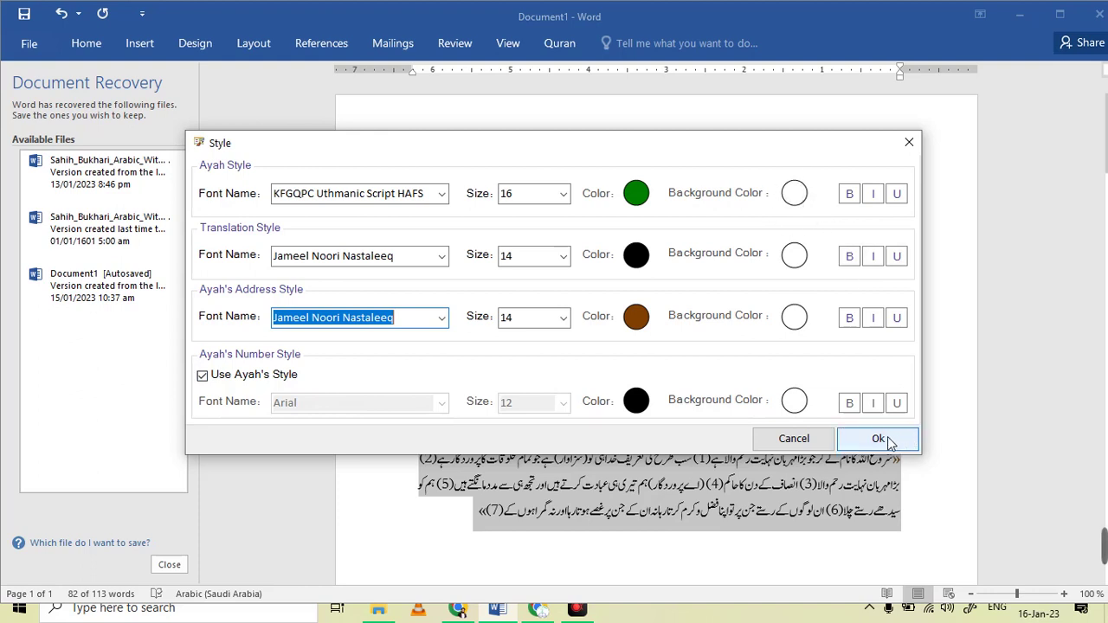
Step: Give ayahs a dark-red background and white text, then save the style settings
{"action": "left_click", "coordinate": [797, 201]}
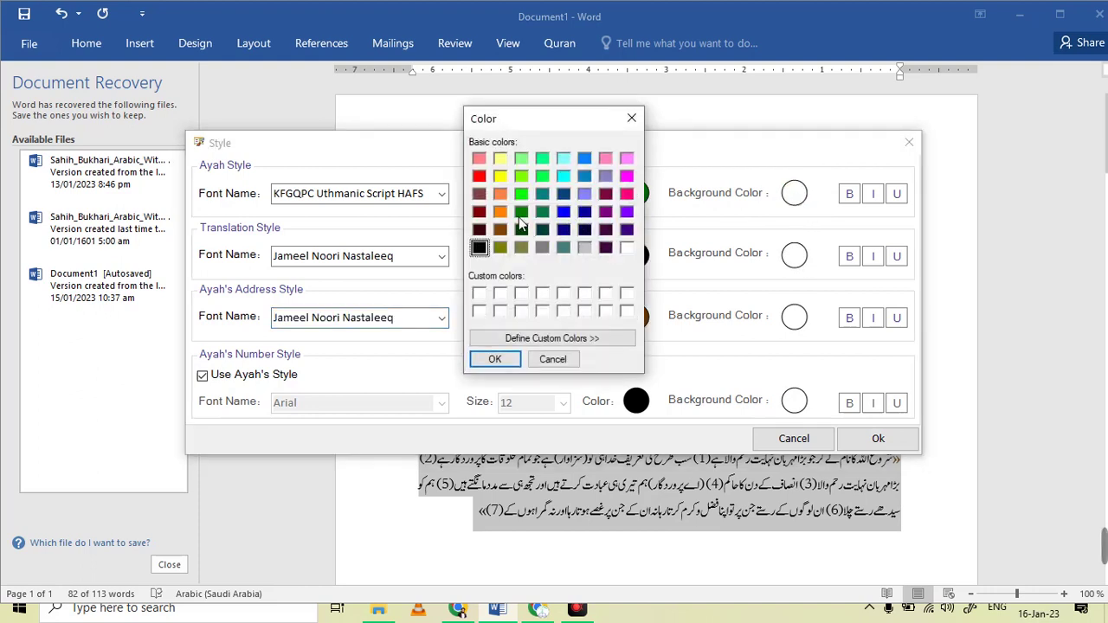
{"action": "left_click", "coordinate": [479, 212]}
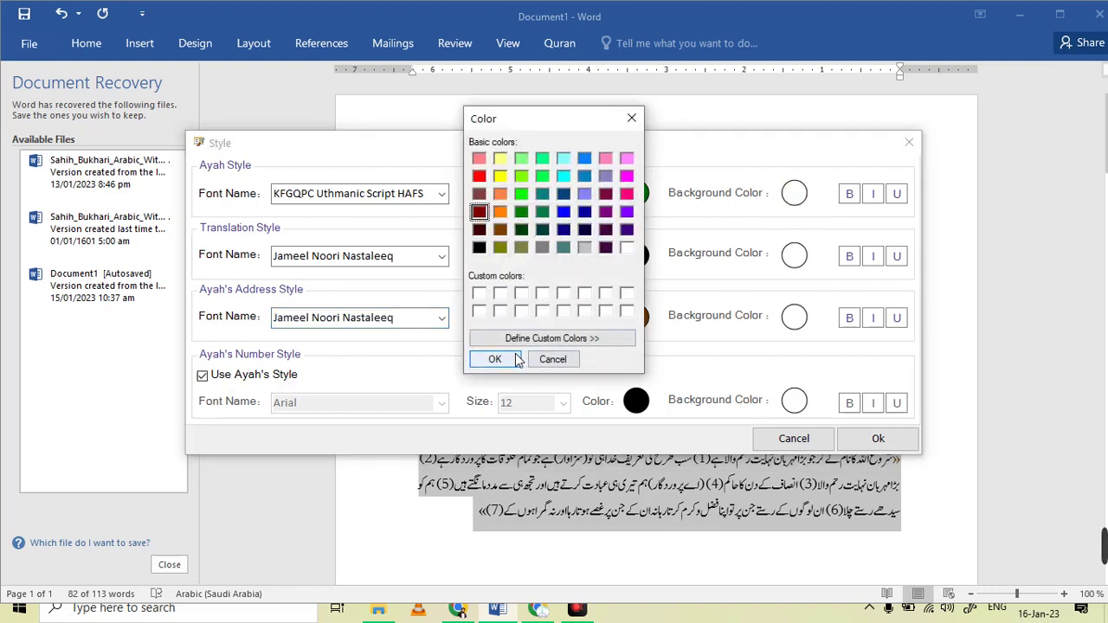
{"action": "left_click", "coordinate": [494, 358]}
{"action": "left_click", "coordinate": [633, 206]}
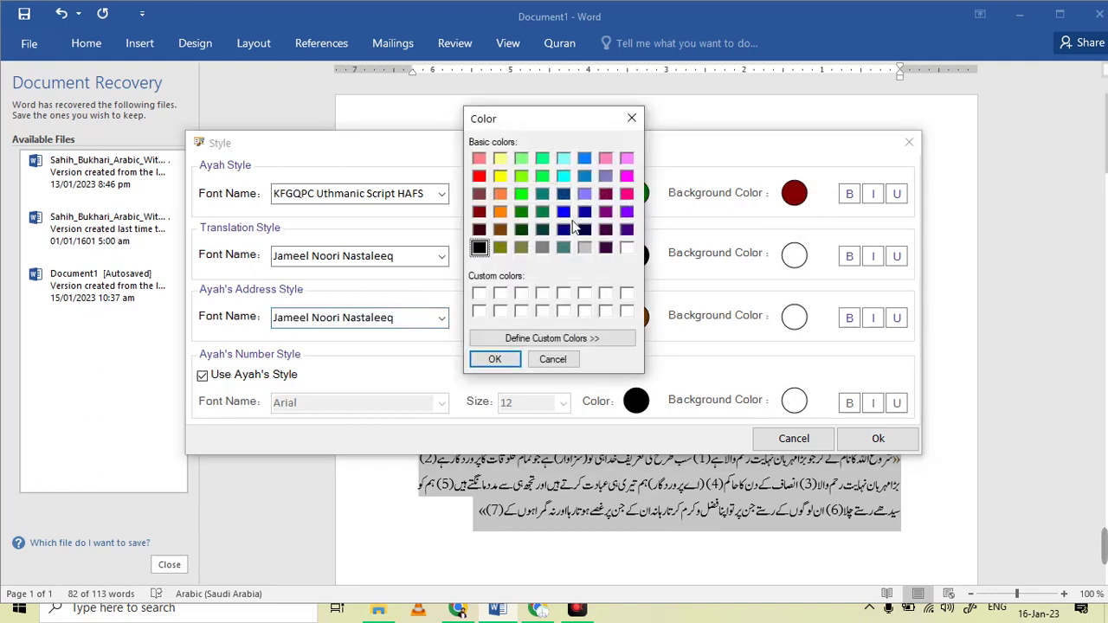
{"action": "left_click", "coordinate": [631, 247]}
{"action": "left_click", "coordinate": [505, 359]}
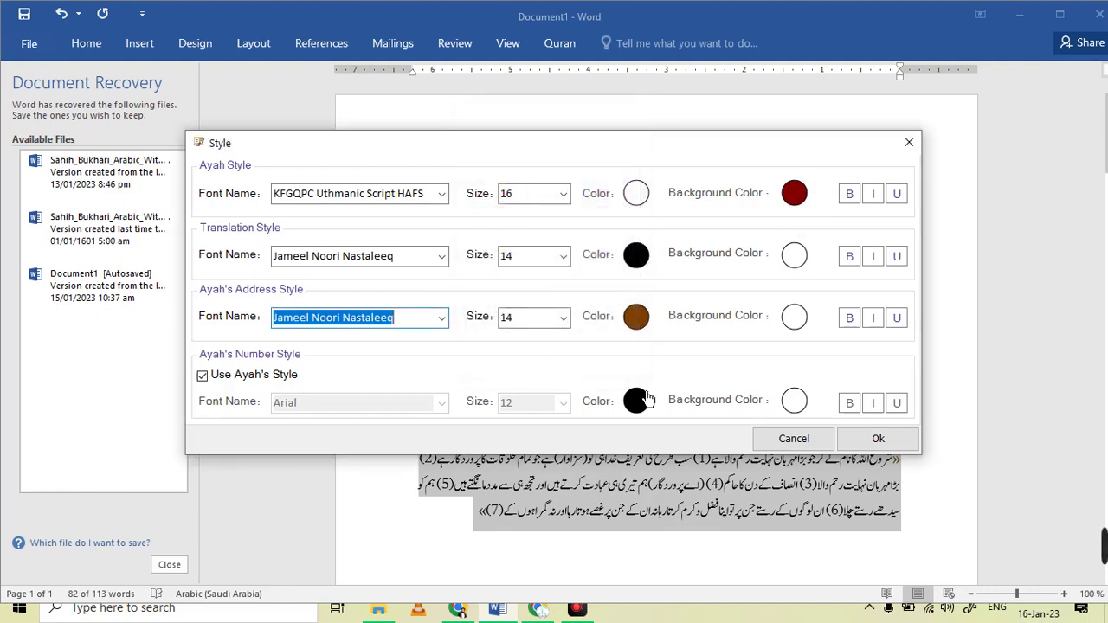
{"action": "left_click", "coordinate": [841, 440]}
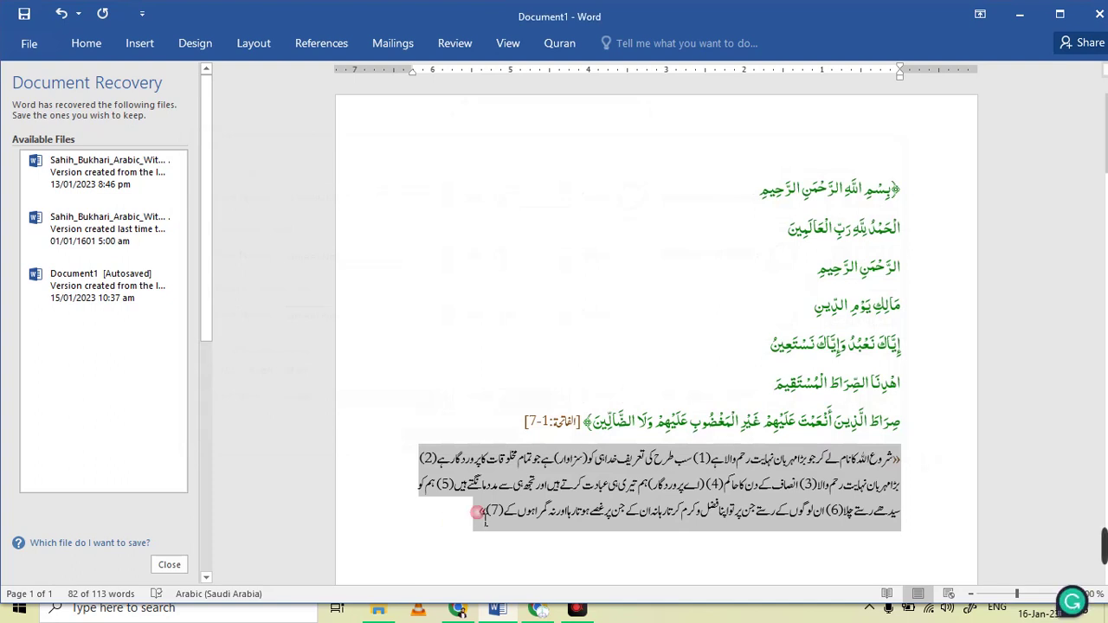
Step: Reinsert the selected surah and translation as continuous ayahs with New Line turned off
{"action": "mouse_move", "coordinate": [480, 512]}
{"action": "left_mouse_down"}
{"action": "mouse_move", "coordinate": [762, 432]}
{"action": "mouse_move", "coordinate": [933, 183]}
{"action": "left_mouse_up"}
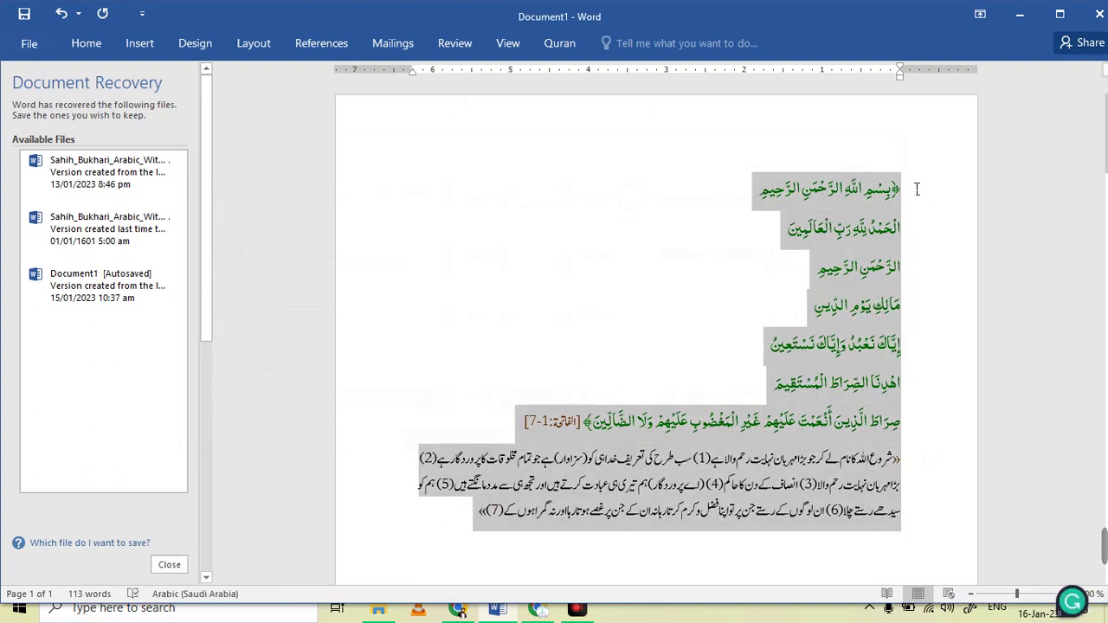
{"action": "left_click", "coordinate": [558, 45]}
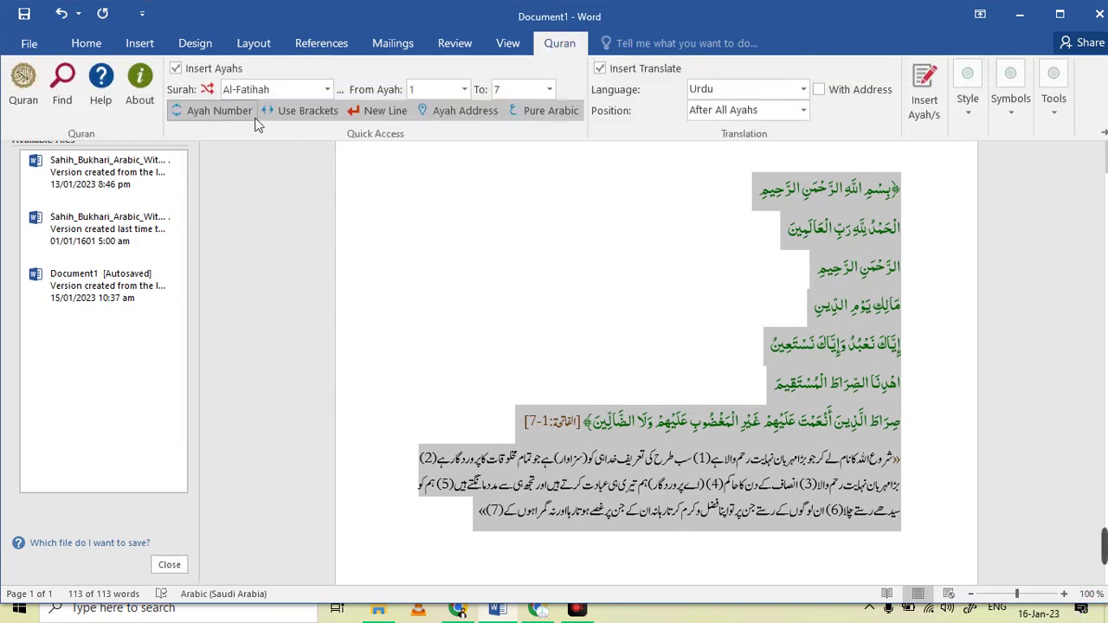
{"action": "left_click", "coordinate": [368, 113]}
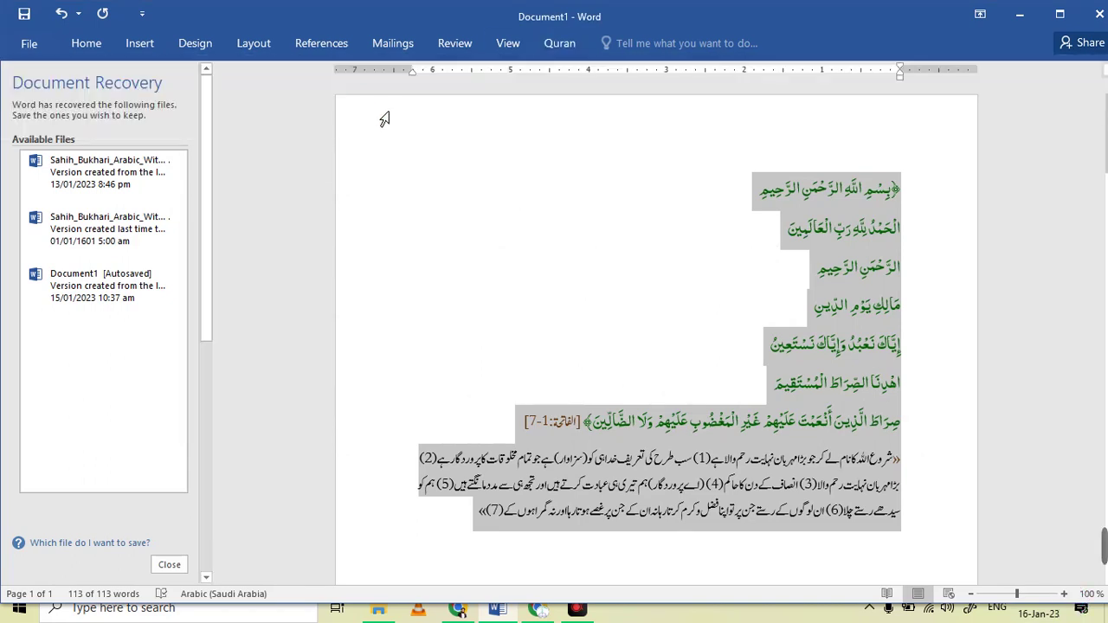
{"action": "left_click", "coordinate": [560, 51]}
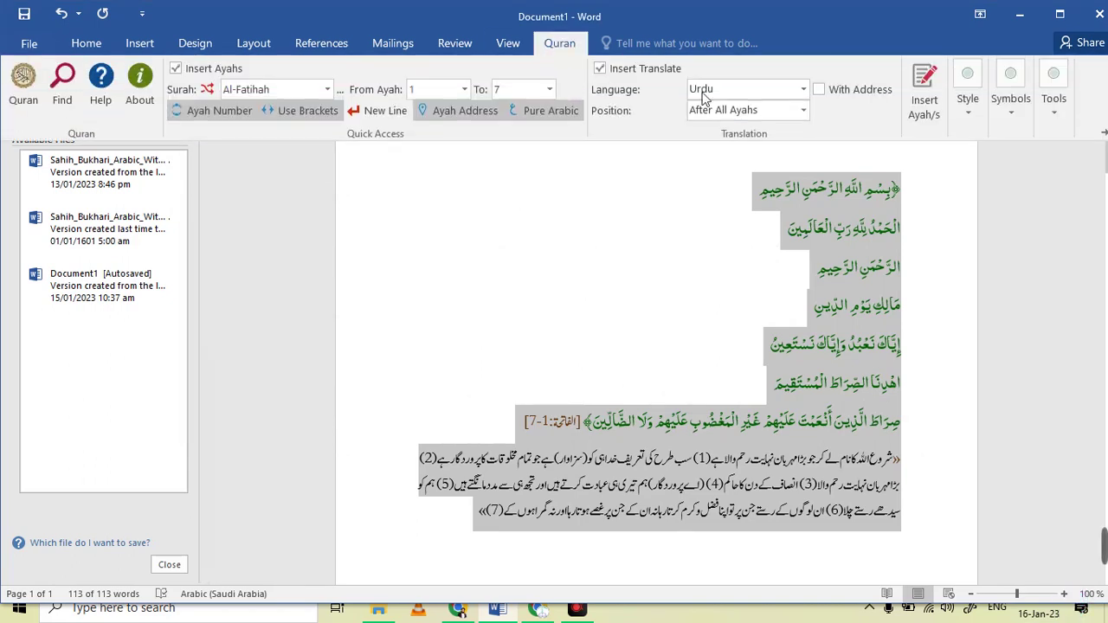
{"action": "left_click", "coordinate": [919, 108]}
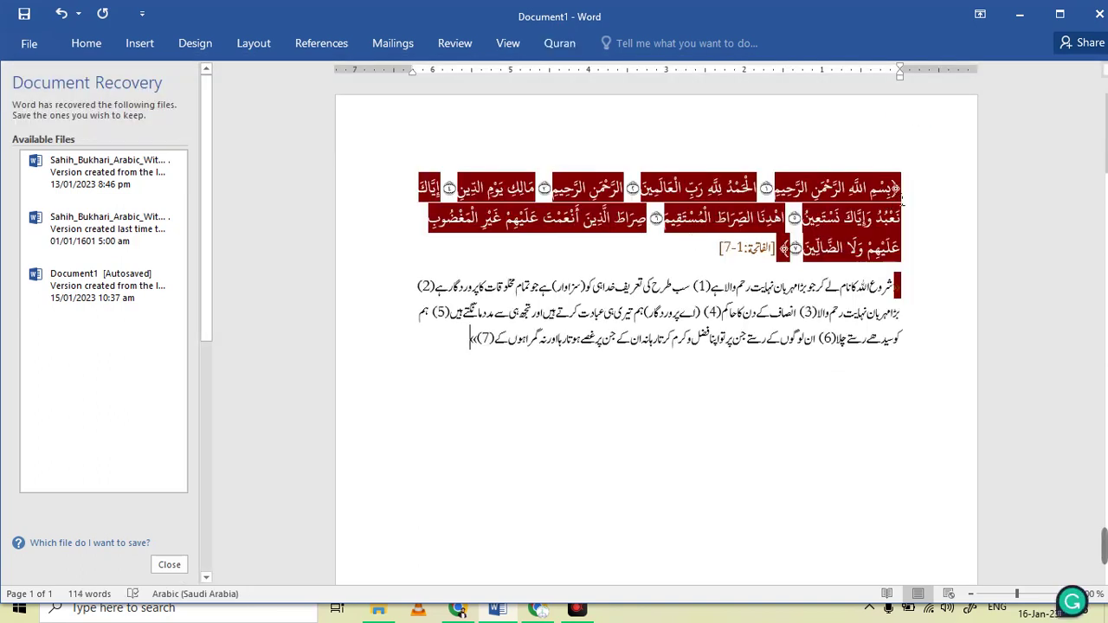
Step: Toggle ayah numbers on the three Arabic verse lines
{"action": "left_click_drag", "start_coordinate": [900, 189], "coordinate": [591, 189]}
{"action": "left_click", "coordinate": [630, 255]}
{"action": "mouse_move", "coordinate": [712, 258]}
{"action": "left_mouse_down"}
{"action": "mouse_move", "coordinate": [906, 202]}
{"action": "mouse_move", "coordinate": [630, 199]}
{"action": "left_mouse_up"}
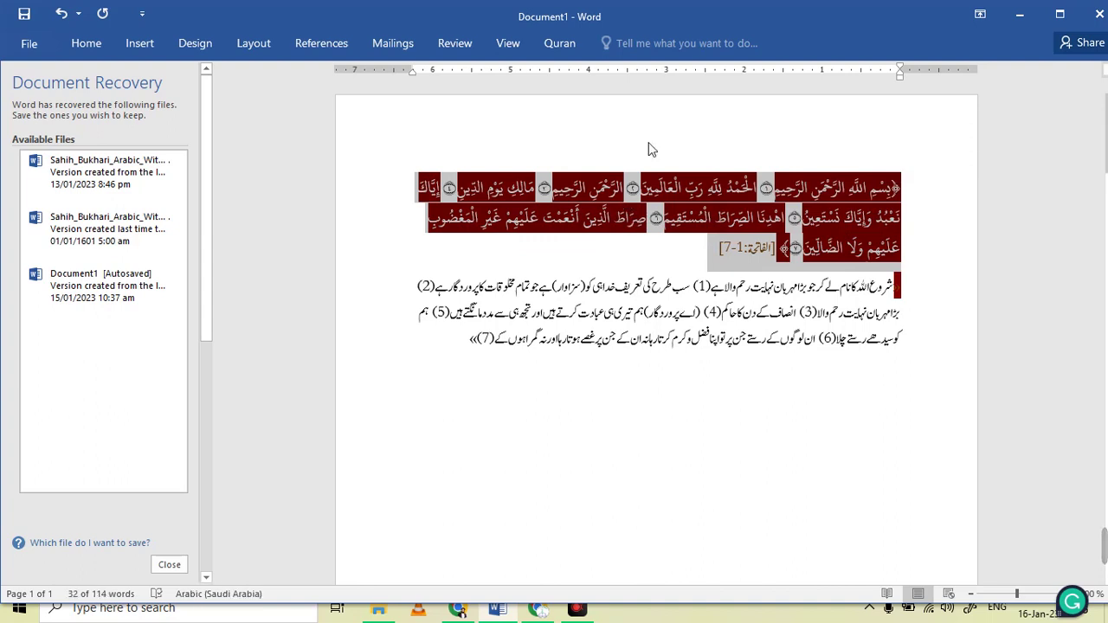
{"action": "left_click", "coordinate": [611, 188]}
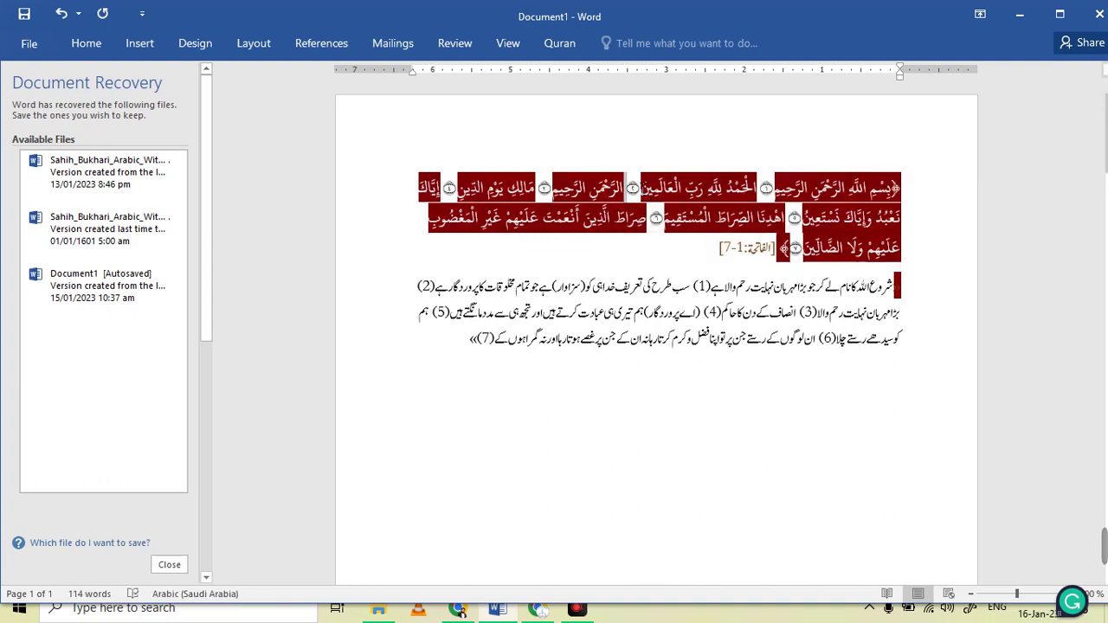
{"action": "double_click", "coordinate": [631, 186]}
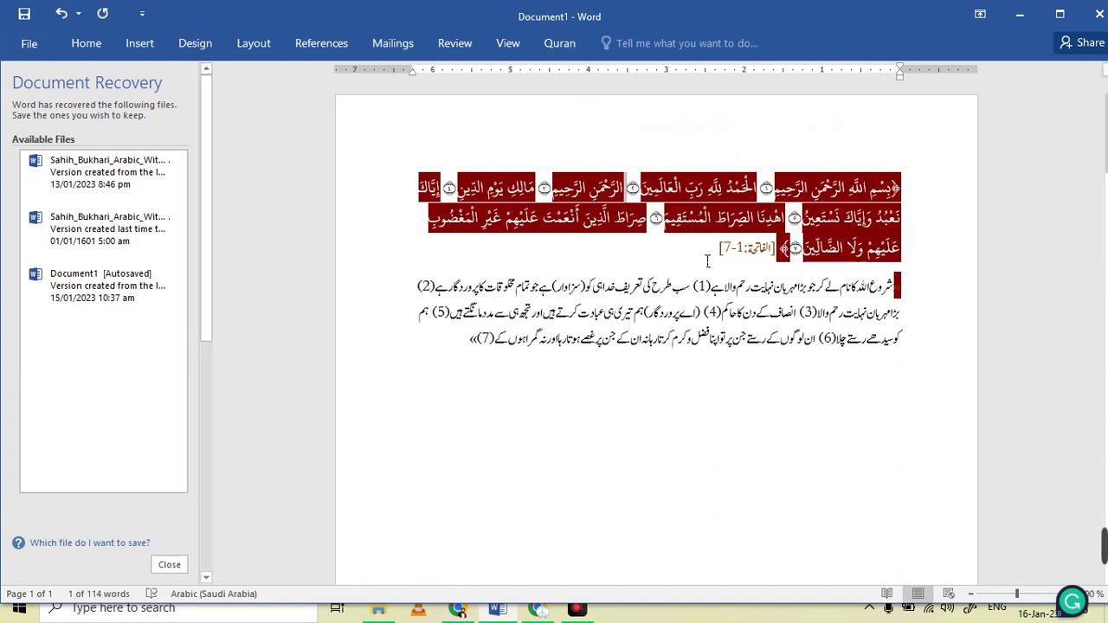
{"action": "left_click_drag", "start_coordinate": [707, 262], "coordinate": [912, 184]}
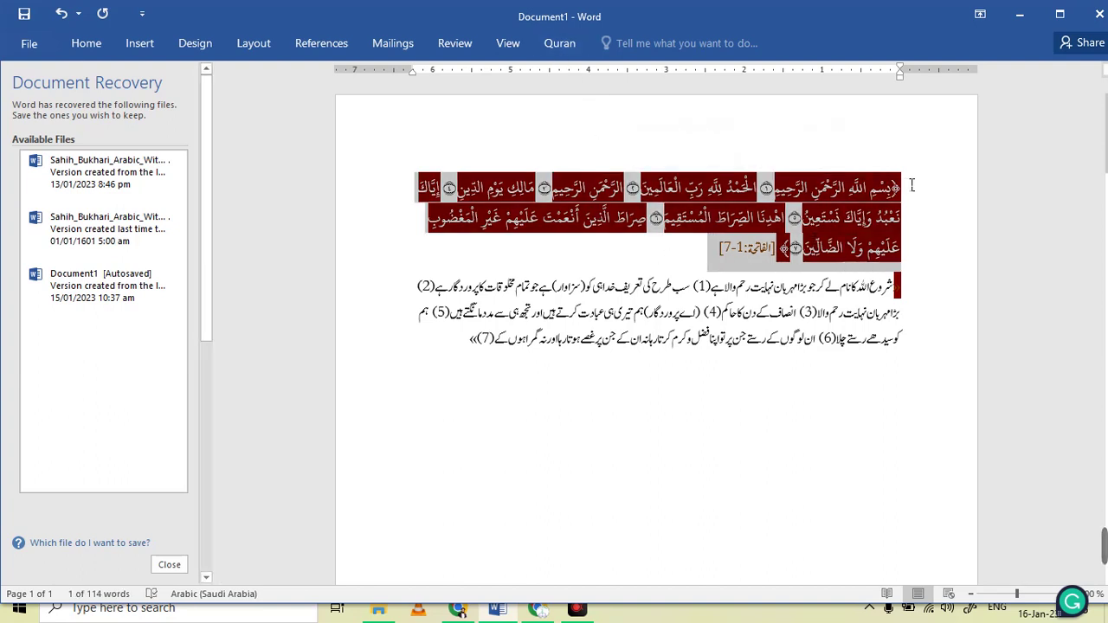
{"action": "left_click", "coordinate": [554, 45]}
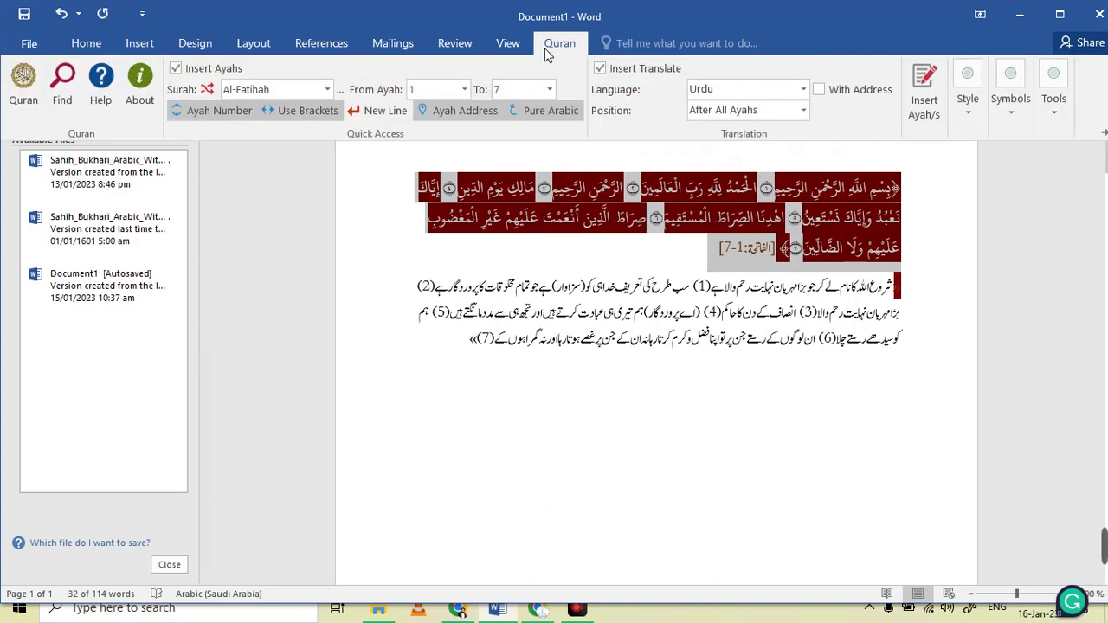
{"action": "left_click", "coordinate": [231, 116]}
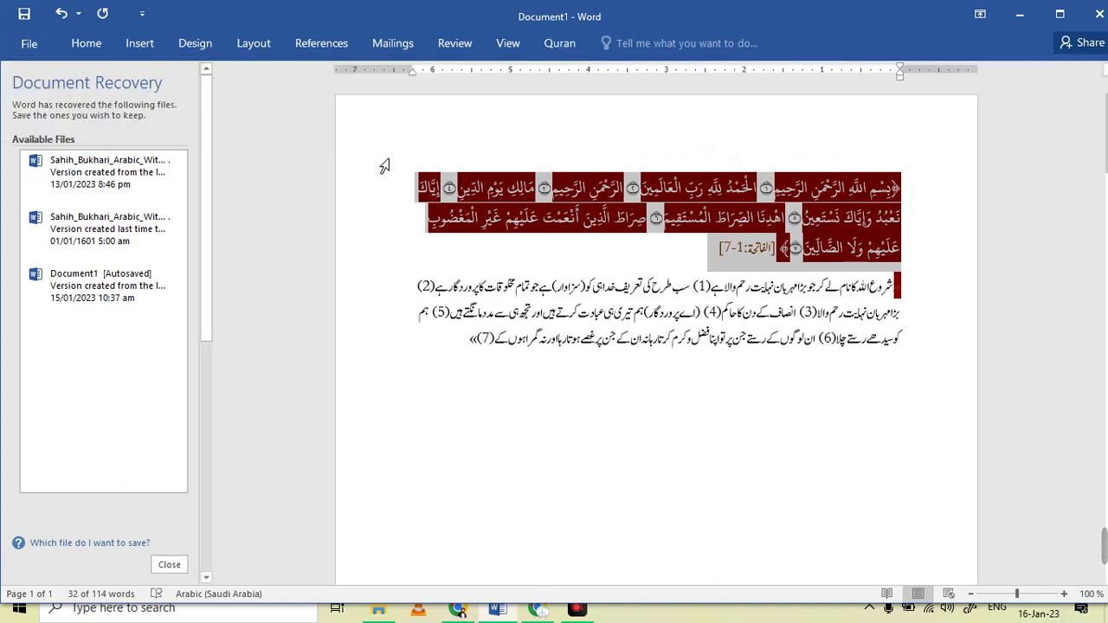
Step: Close the Quran add-in tools and select the verses with their Urdu translation
{"action": "left_click", "coordinate": [551, 42]}
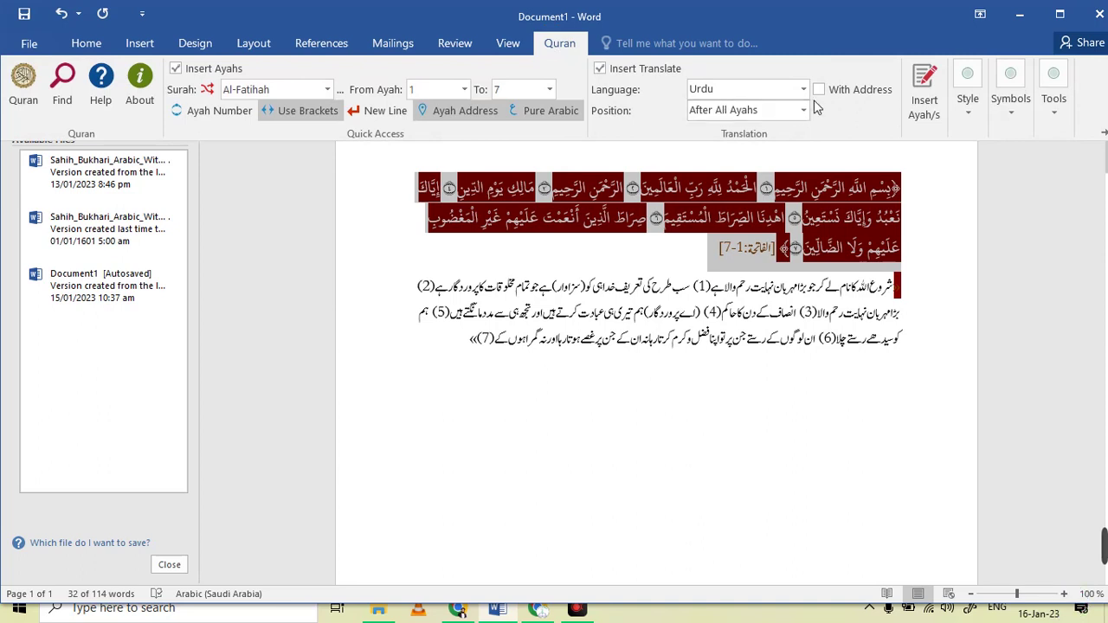
{"action": "left_click", "coordinate": [581, 337]}
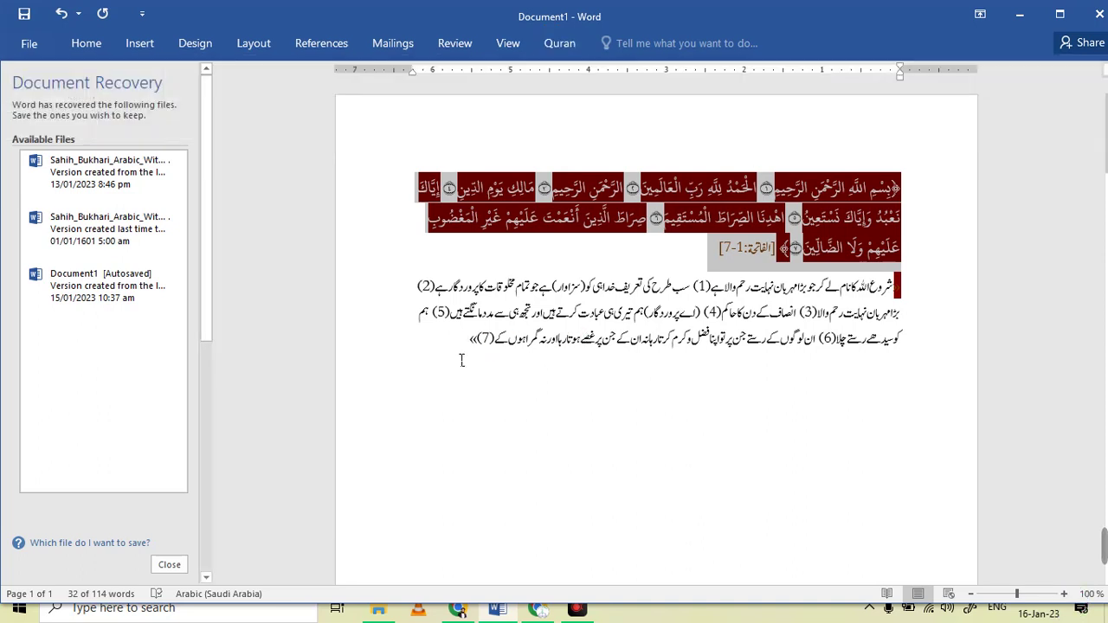
{"action": "left_click_drag", "start_coordinate": [461, 360], "coordinate": [902, 185]}
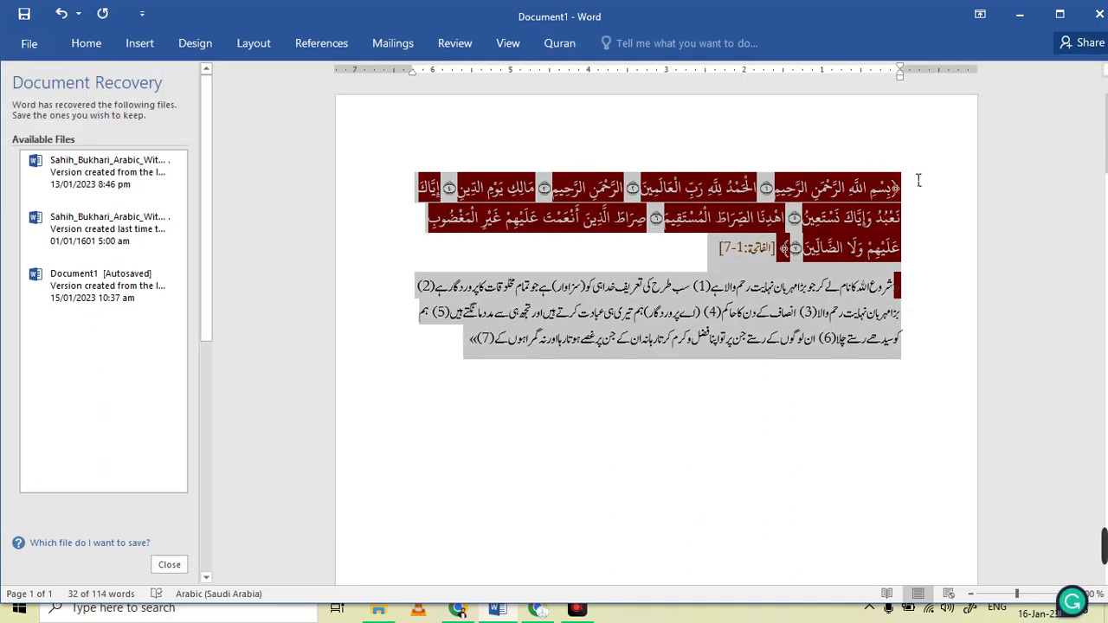
Step: Reinsert Al-Fatihah ayahs 1–7 without numbers, then select the passage and reopen the Quran tab
{"action": "left_click", "coordinate": [559, 43]}
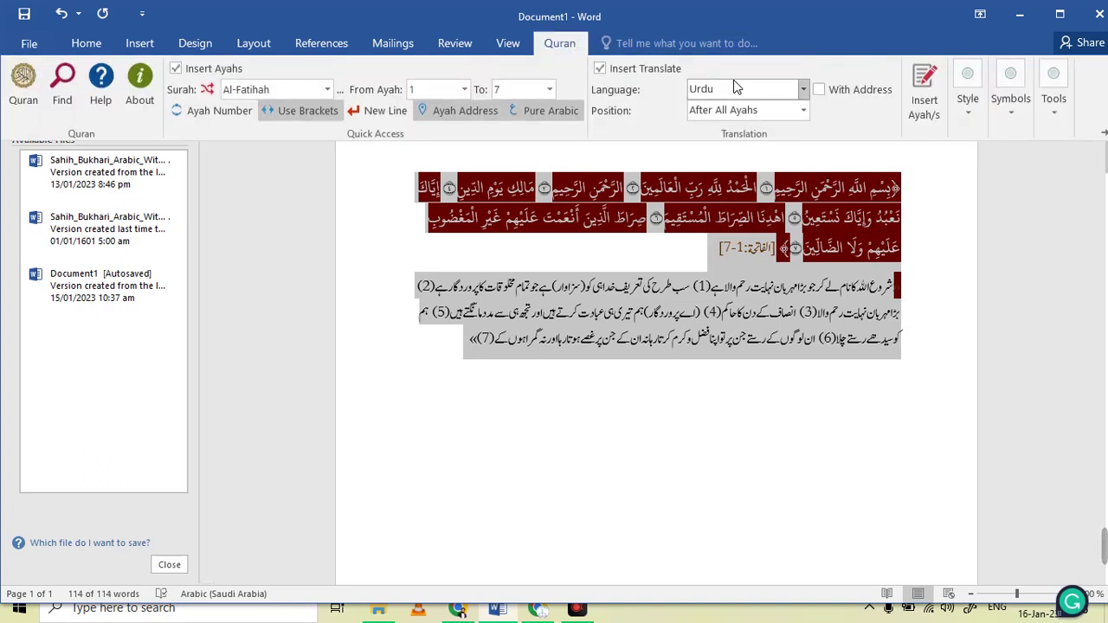
{"action": "left_click", "coordinate": [924, 91]}
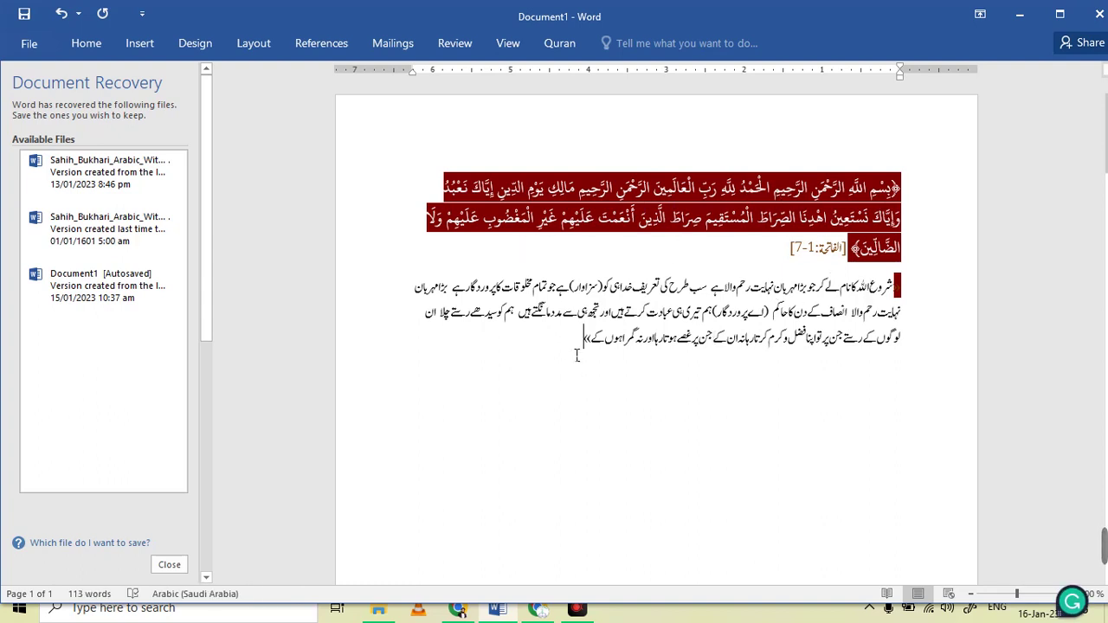
{"action": "left_click_drag", "start_coordinate": [582, 345], "coordinate": [902, 198]}
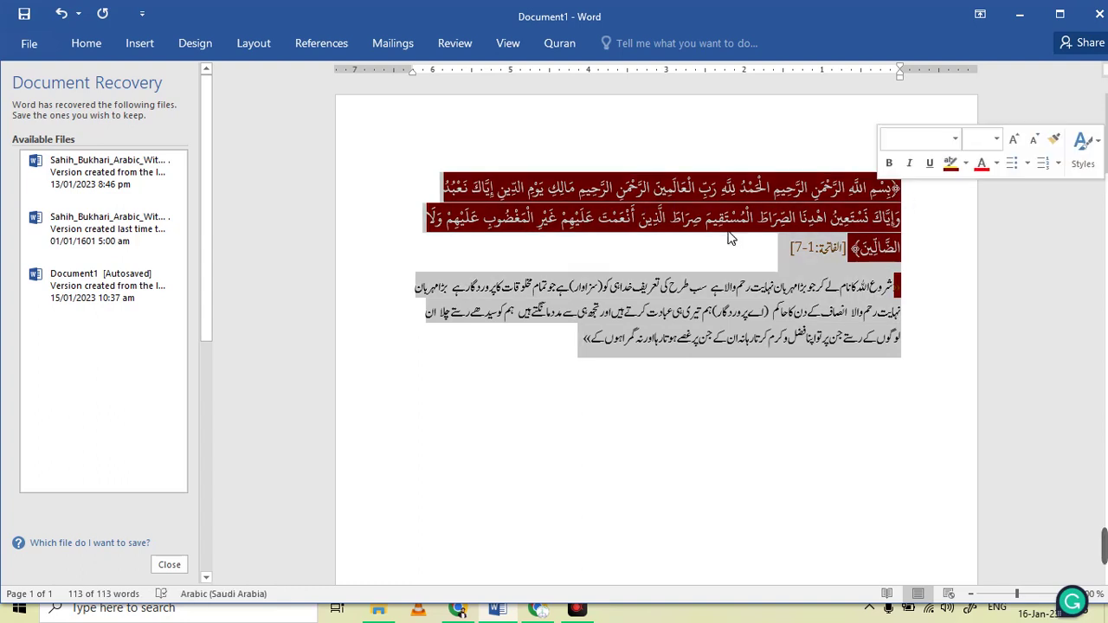
{"action": "left_click", "coordinate": [561, 47]}
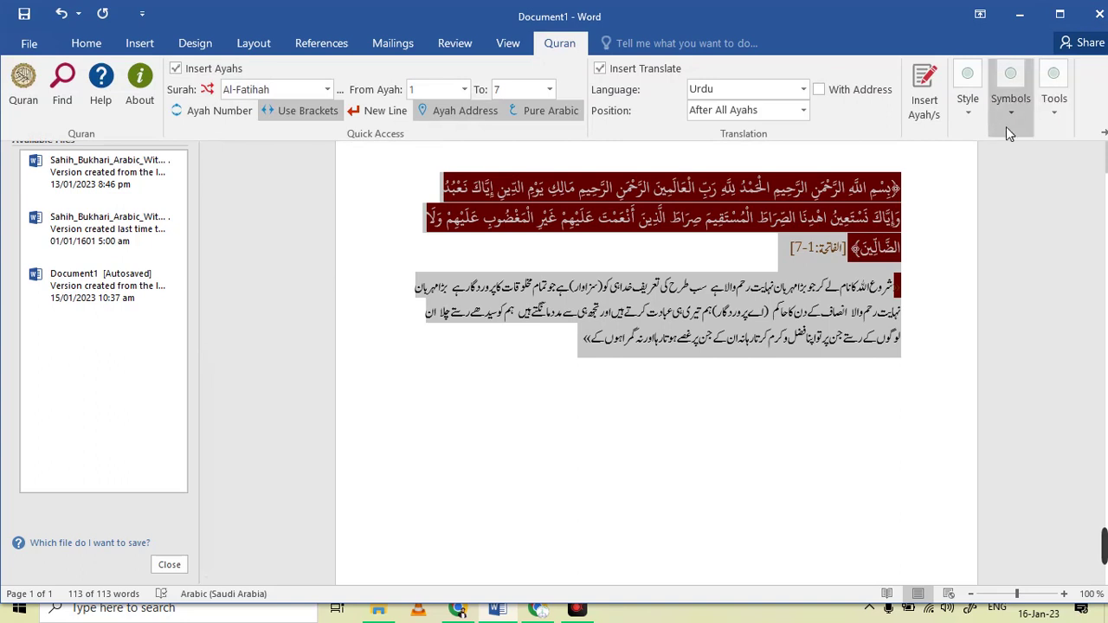
{"action": "left_click", "coordinate": [1052, 115]}
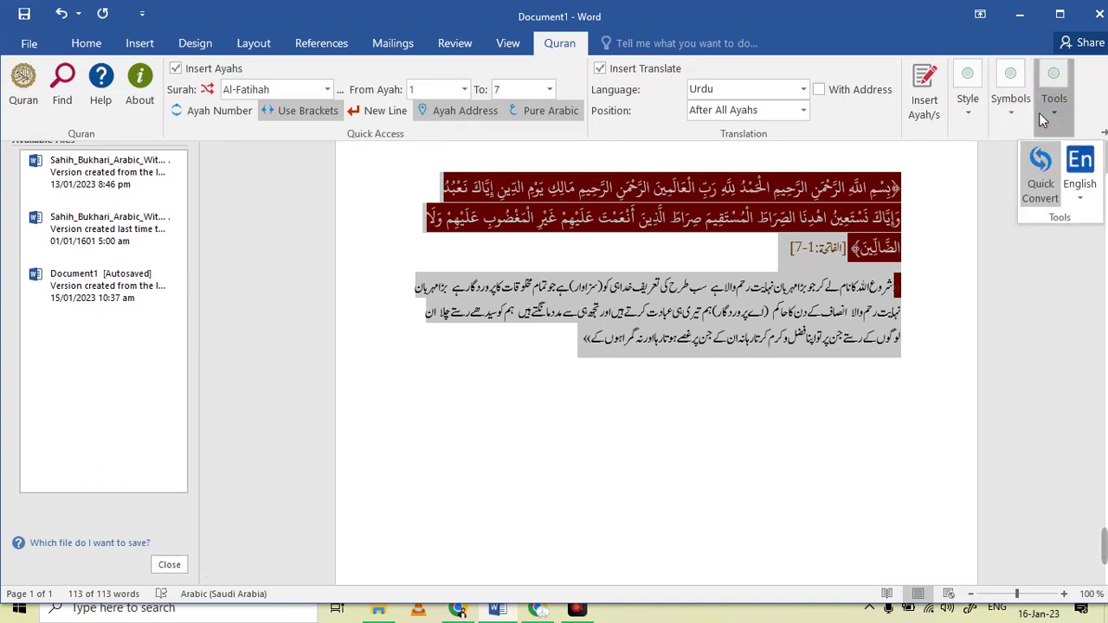
{"action": "left_click", "coordinate": [1013, 114]}
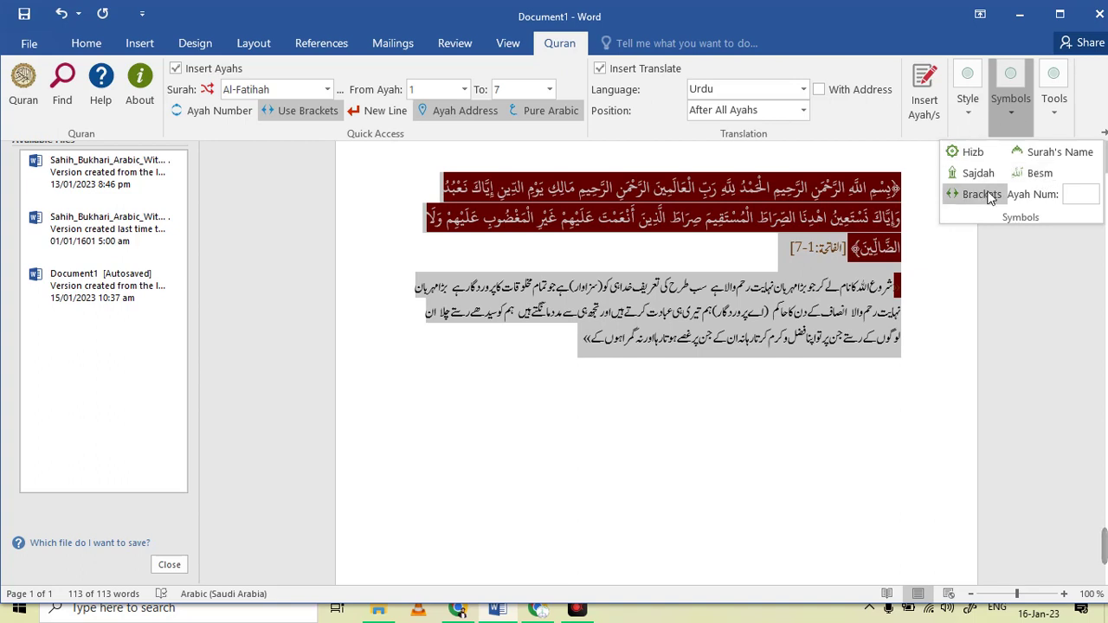
{"action": "left_click", "coordinate": [958, 104]}
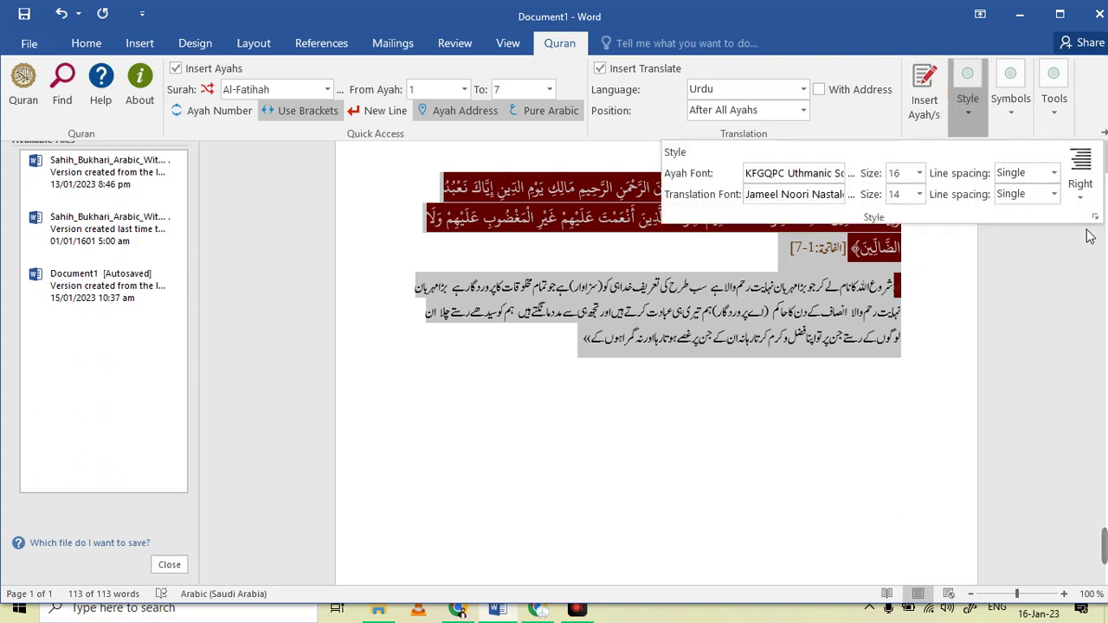
{"action": "left_click", "coordinate": [980, 233]}
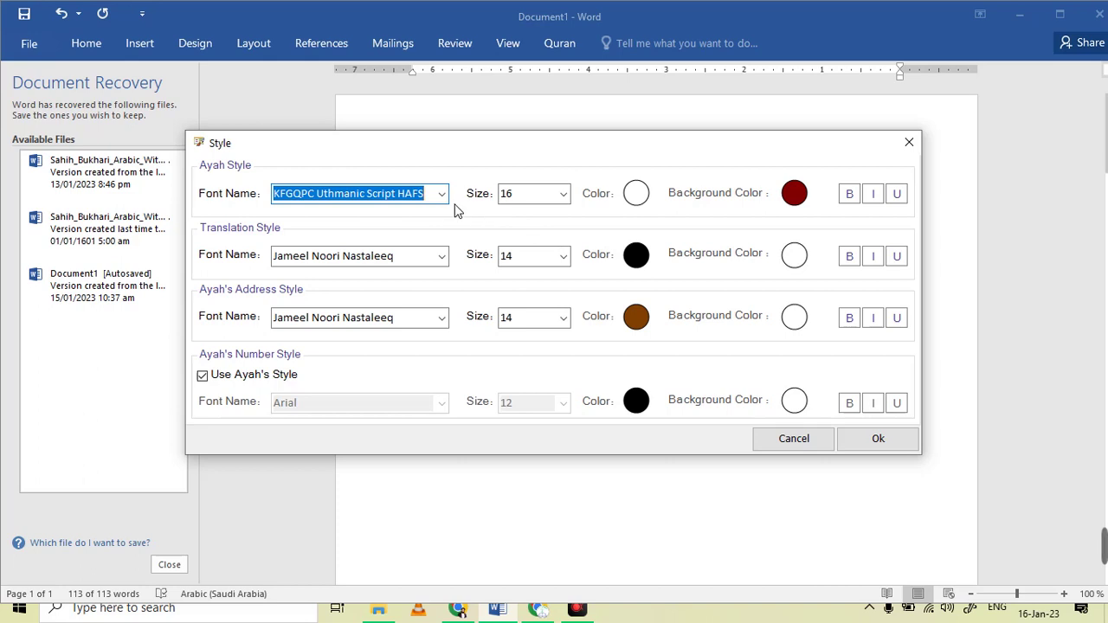
{"action": "left_click", "coordinate": [796, 440]}
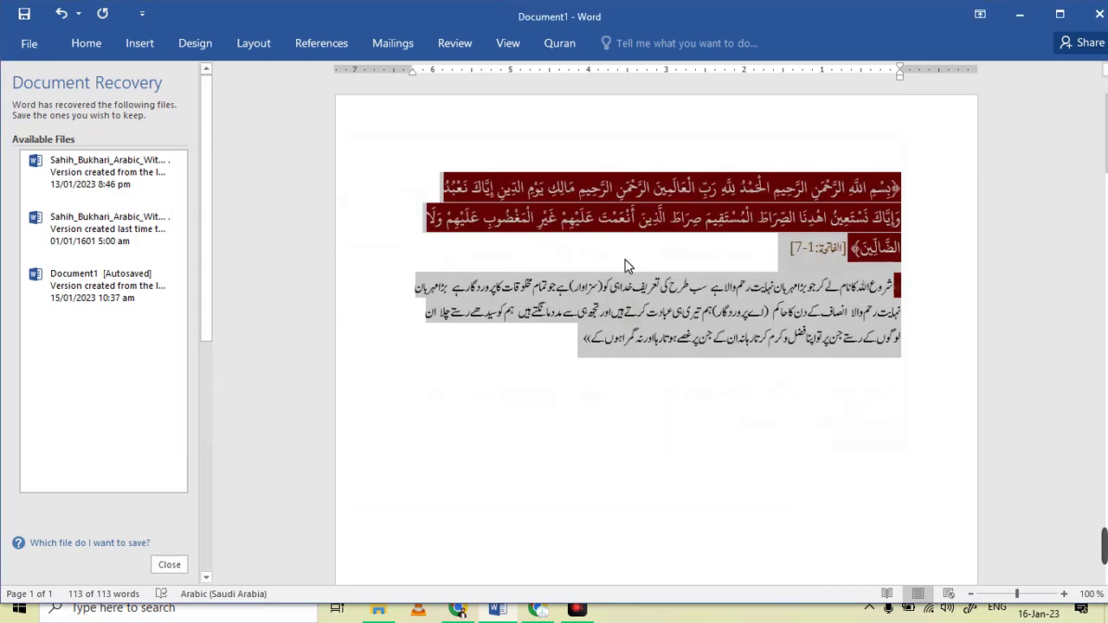
Step: Start a new line below the Urdu translation and bring up the QuranWord style settings
{"action": "left_click", "coordinate": [564, 355]}
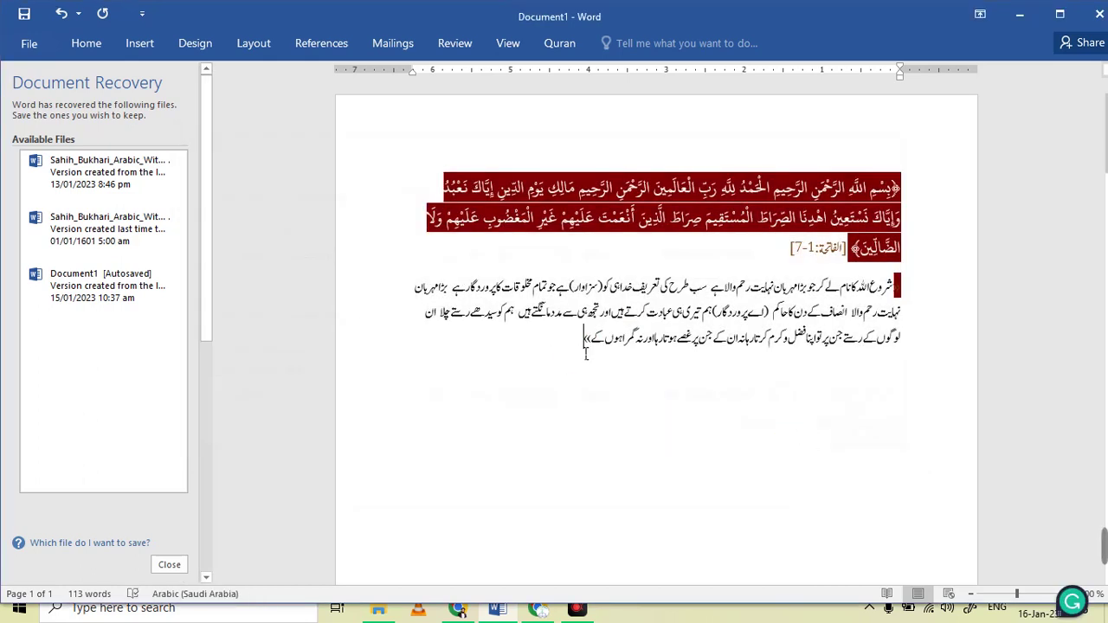
{"action": "key", "text": "Return"}
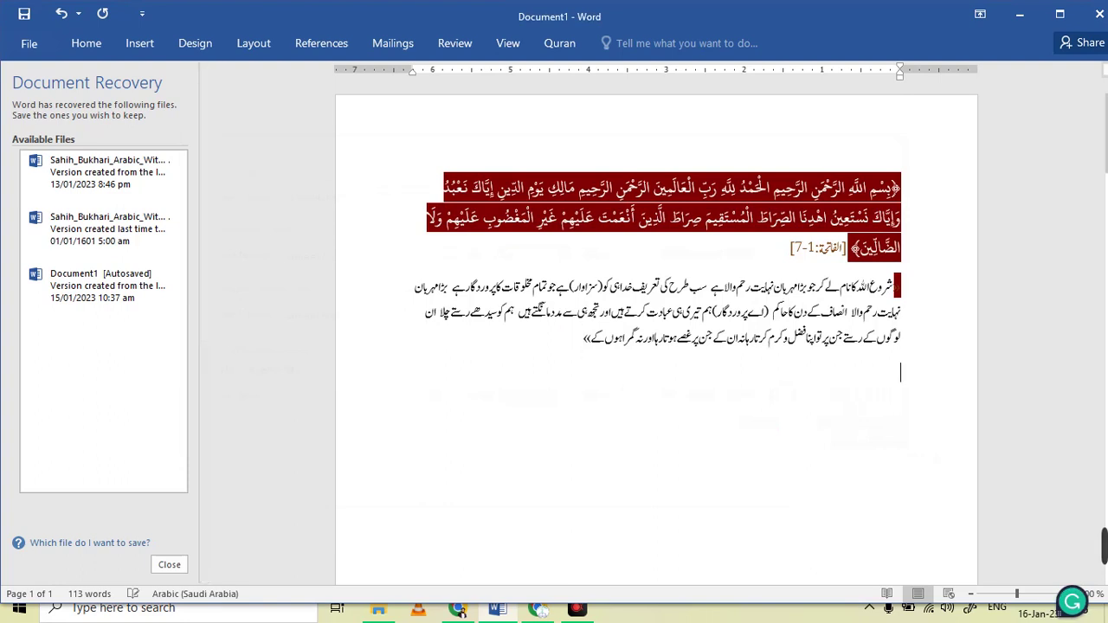
{"action": "left_click", "coordinate": [577, 47]}
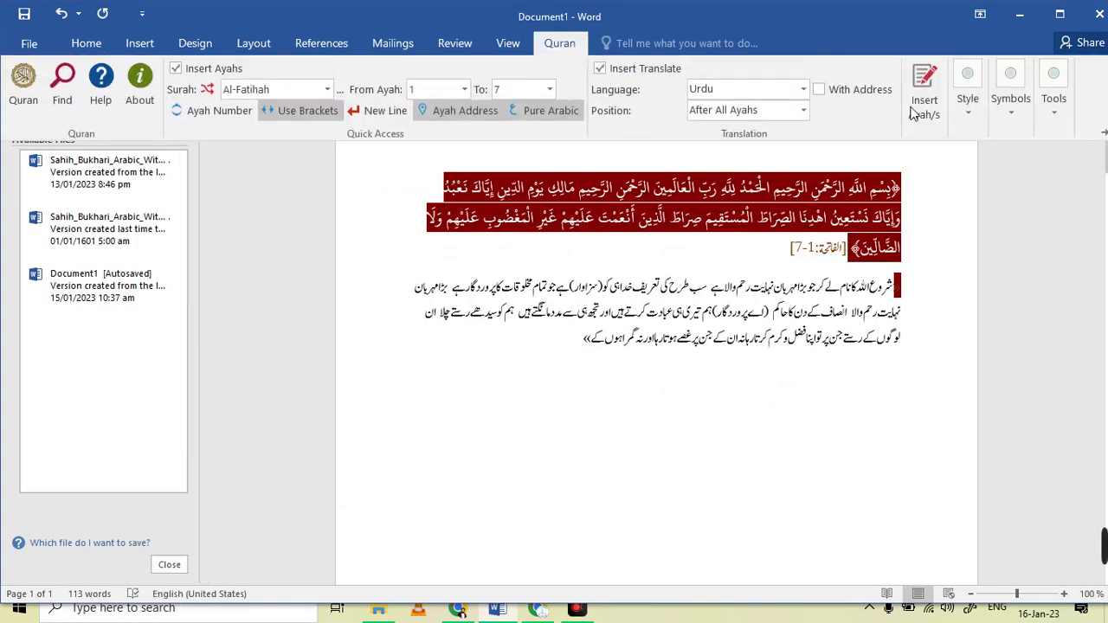
{"action": "left_click", "coordinate": [1058, 96]}
{"action": "left_click", "coordinate": [1013, 121]}
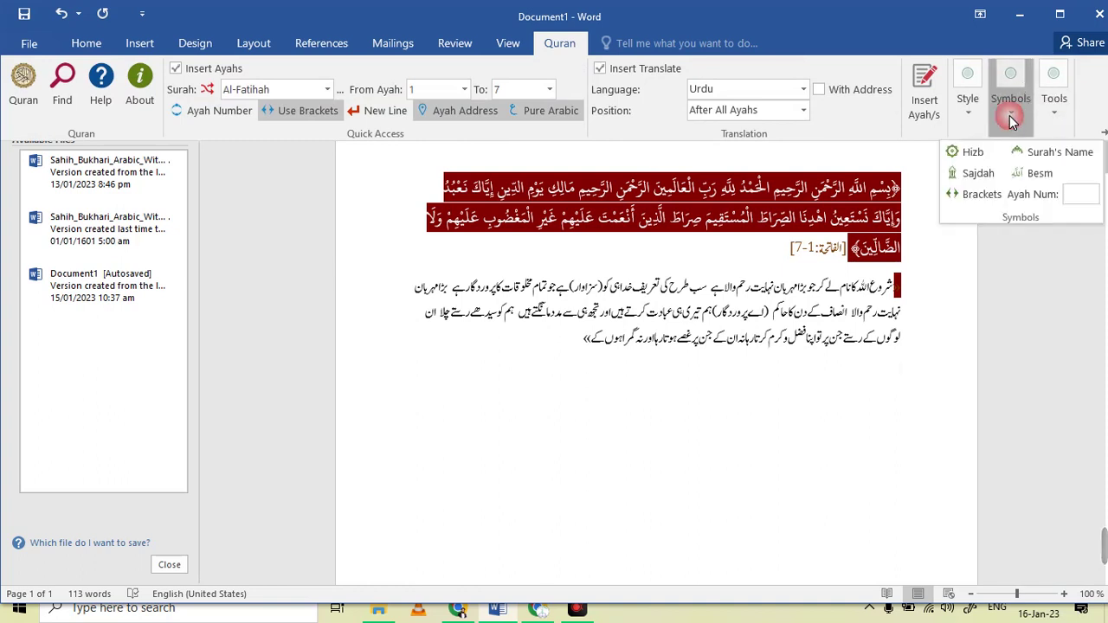
{"action": "left_click", "coordinate": [970, 104]}
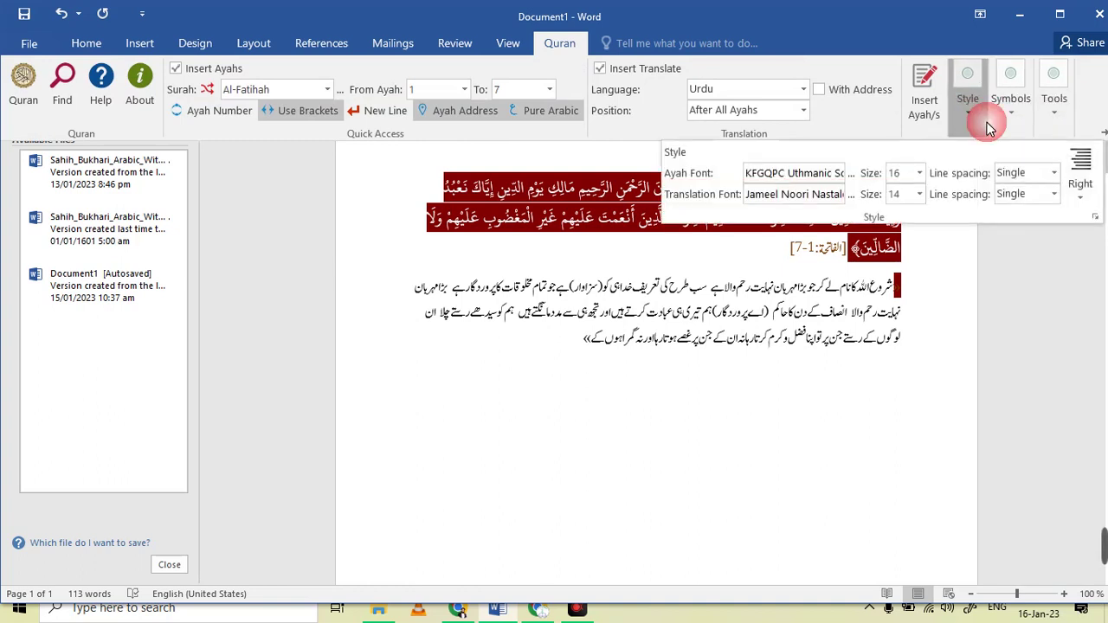
{"action": "left_click", "coordinate": [1091, 216]}
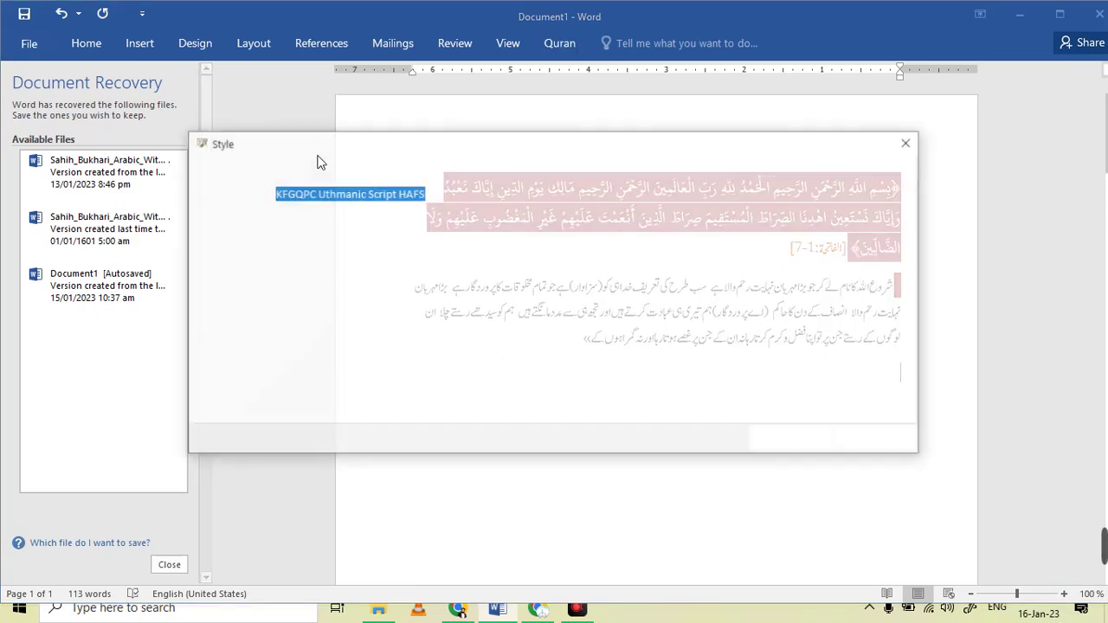
Step: Set the ayah font to Al Qalam Quran Majeed and save the style
{"action": "left_click", "coordinate": [442, 198]}
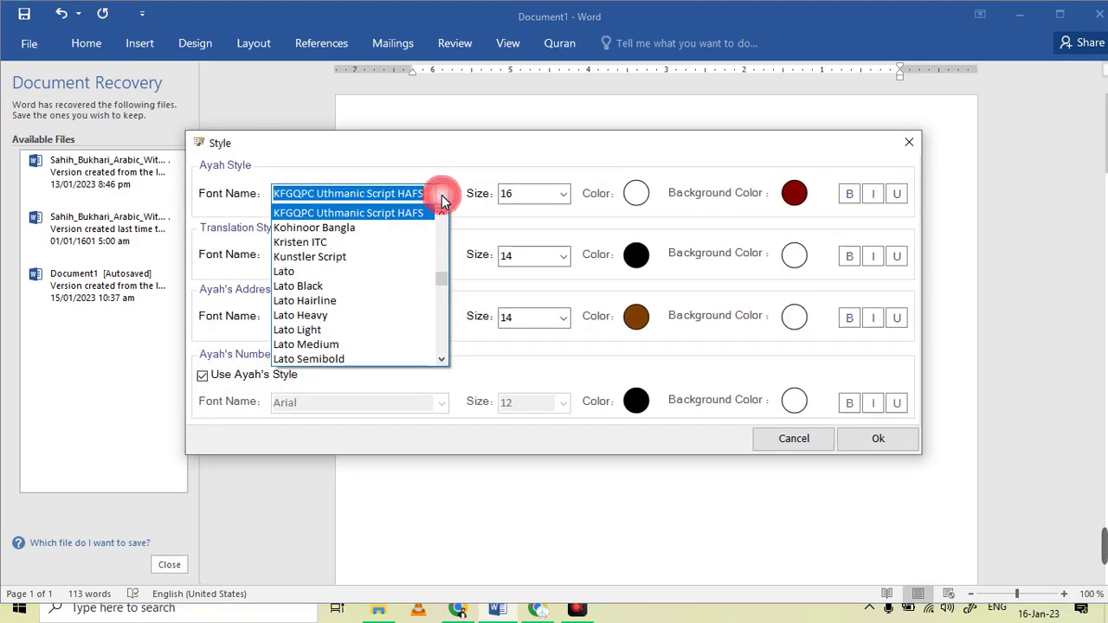
{"action": "type", "text": "qa"}
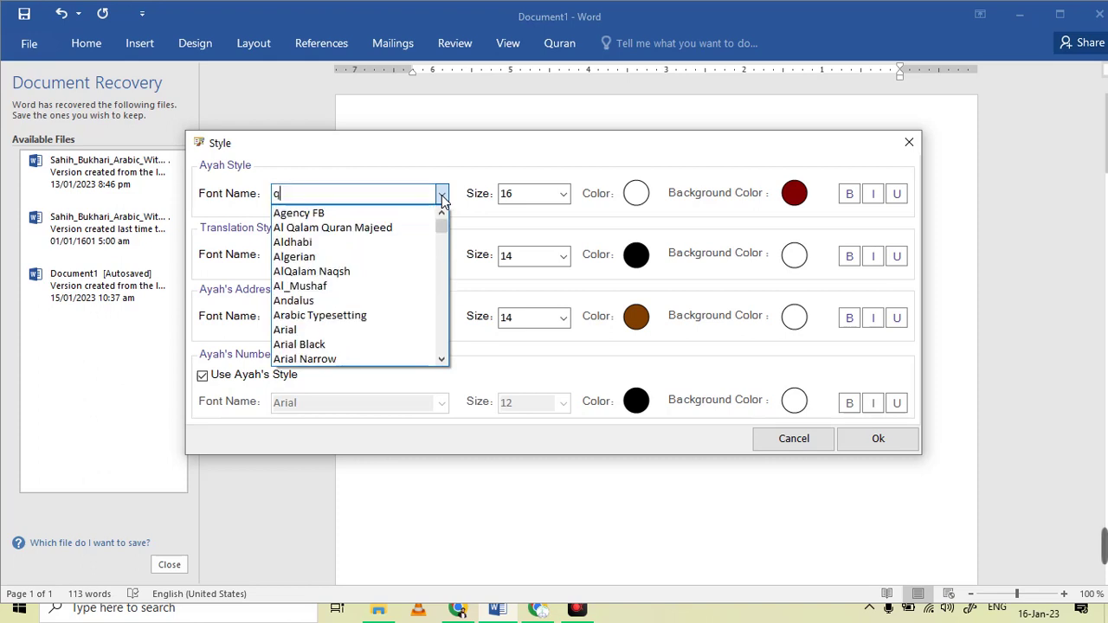
{"action": "left_click", "coordinate": [400, 229]}
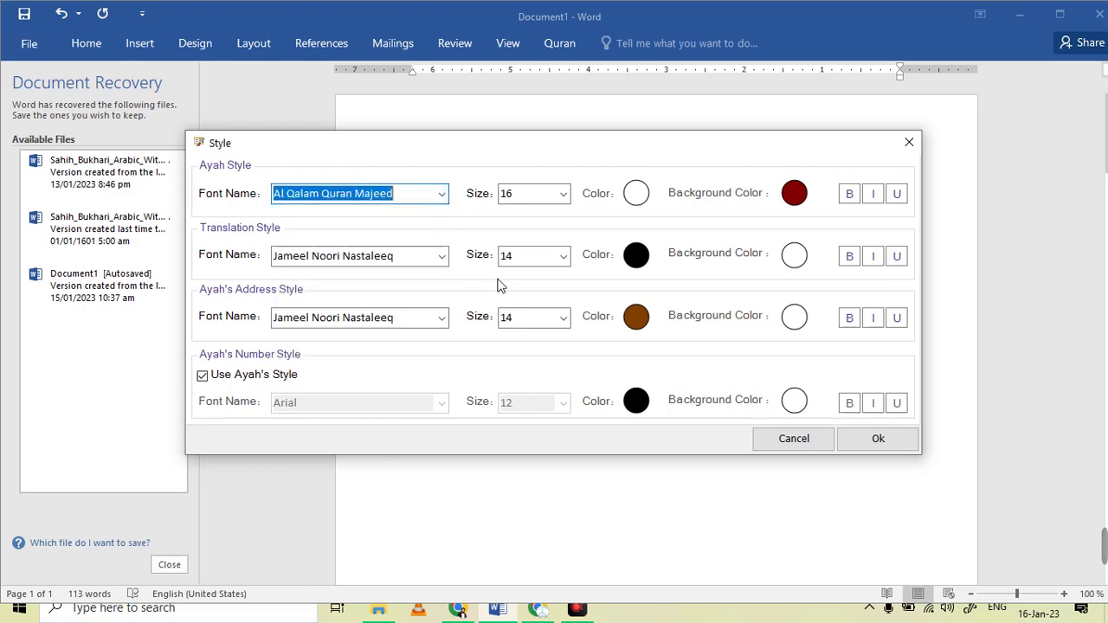
{"action": "left_click", "coordinate": [850, 438]}
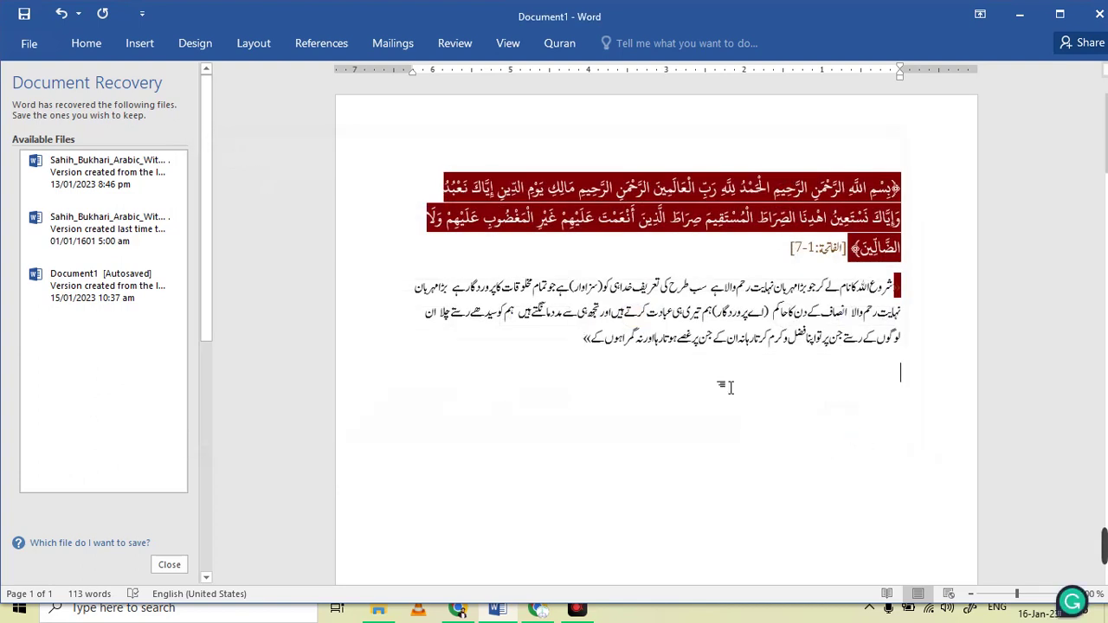
Step: Insert a second Al-Fatihah with Urdu translation in Al Qalam Quran Majeed and check a verse word
{"action": "left_click", "coordinate": [554, 45]}
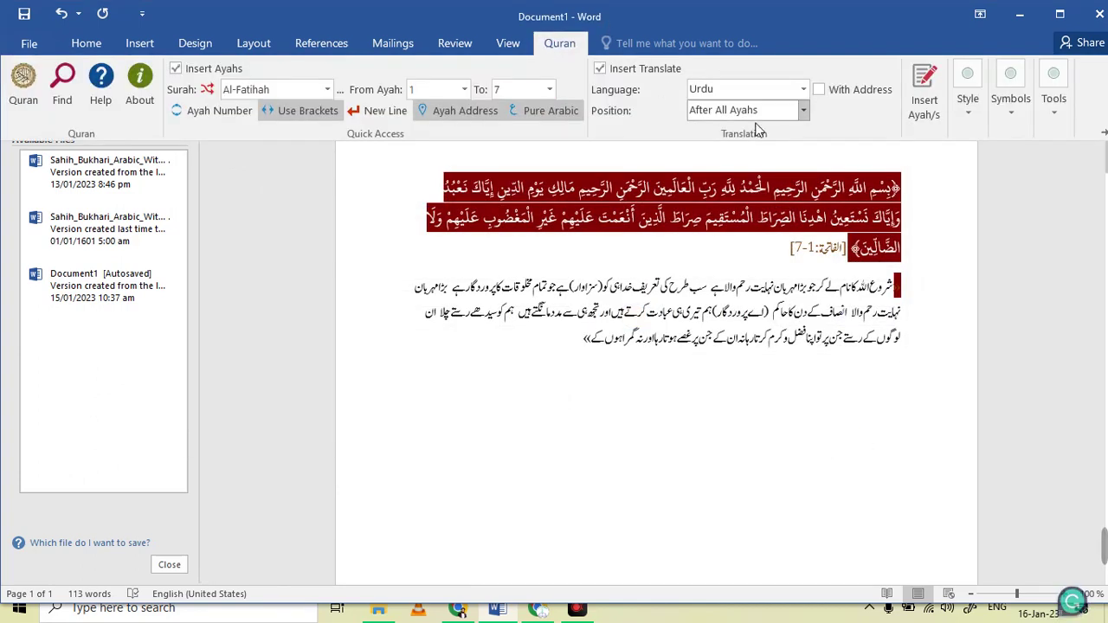
{"action": "left_click", "coordinate": [920, 116]}
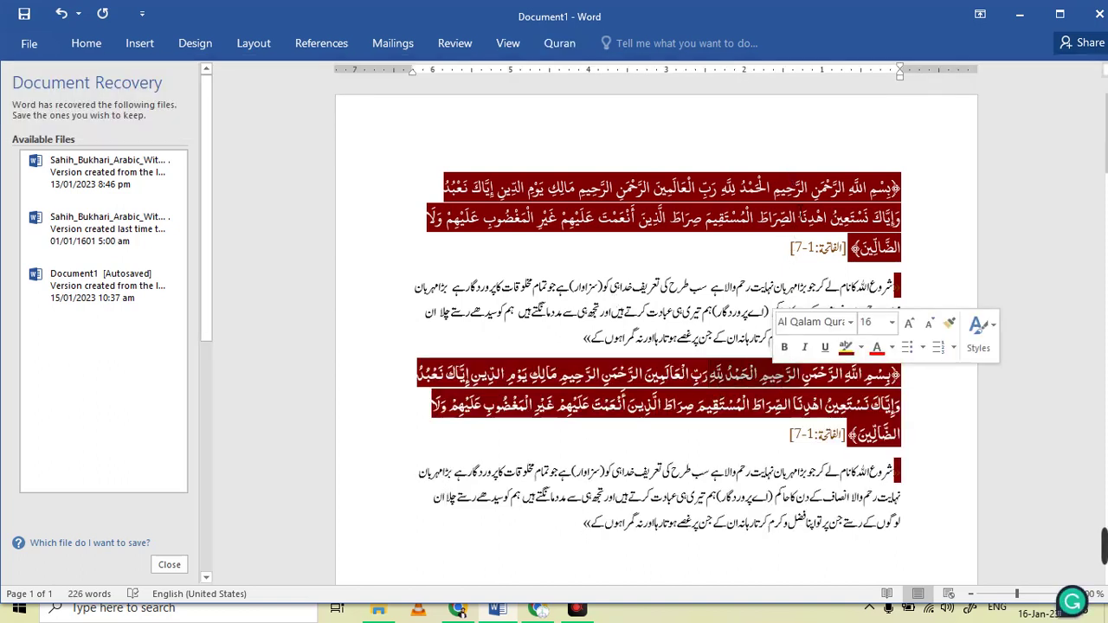
{"action": "double_click", "coordinate": [840, 189]}
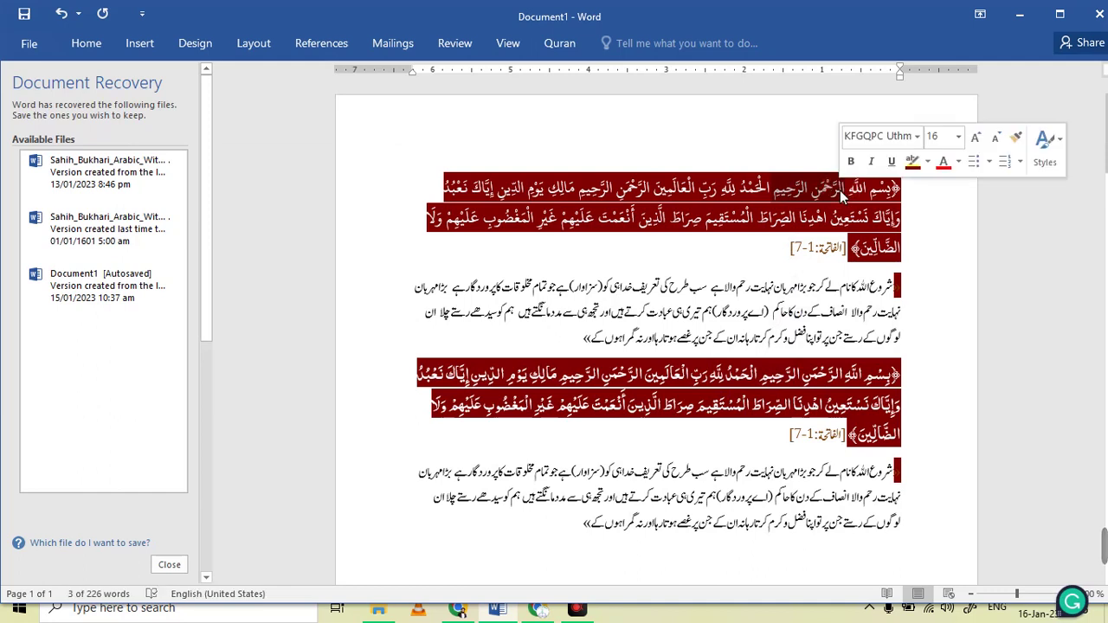
{"action": "left_click", "coordinate": [625, 404]}
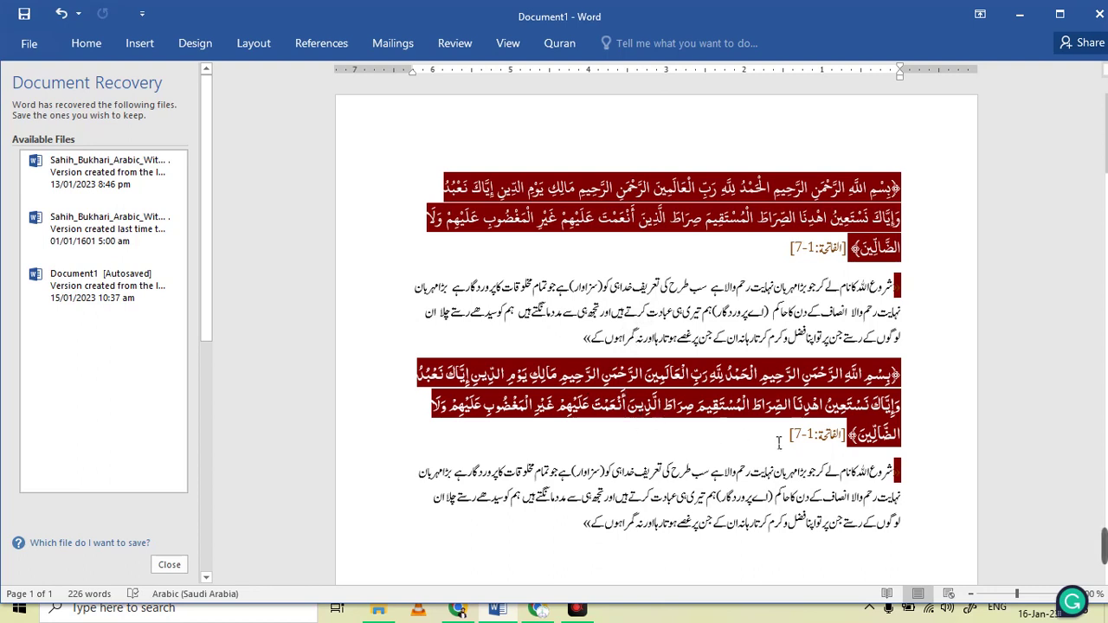
Step: Select the verse reference and both passages to compare their fonts
{"action": "left_click_drag", "start_coordinate": [778, 442], "coordinate": [852, 442]}
{"action": "left_click", "coordinate": [857, 444]}
{"action": "mouse_move", "coordinate": [577, 544]}
{"action": "left_mouse_down"}
{"action": "mouse_move", "coordinate": [903, 220]}
{"action": "mouse_move", "coordinate": [911, 190]}
{"action": "left_mouse_up"}
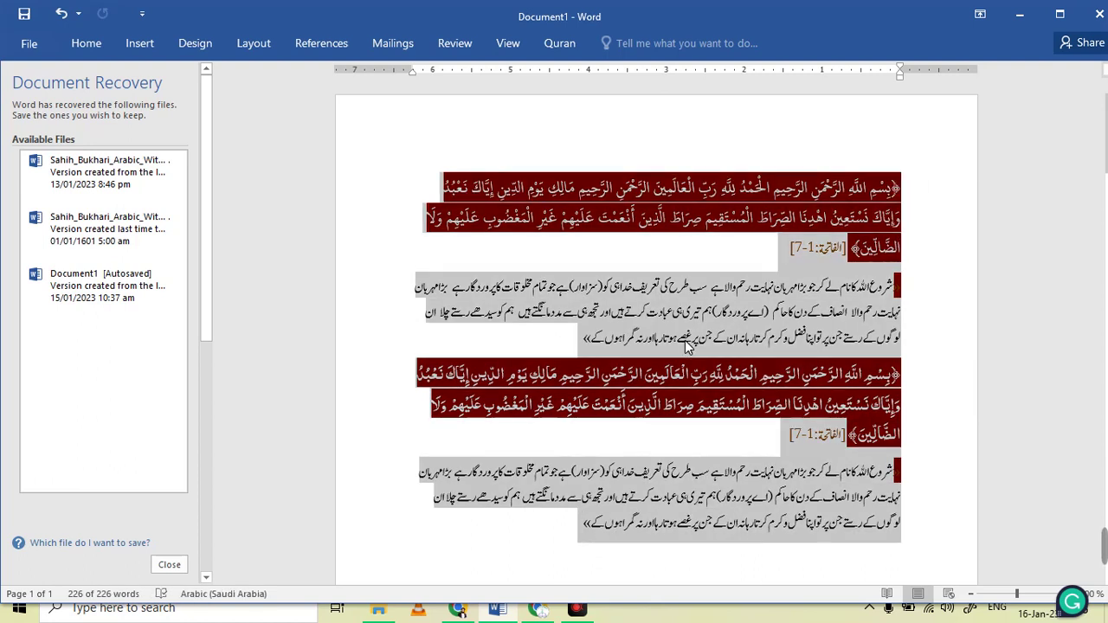
{"action": "left_click", "coordinate": [693, 342]}
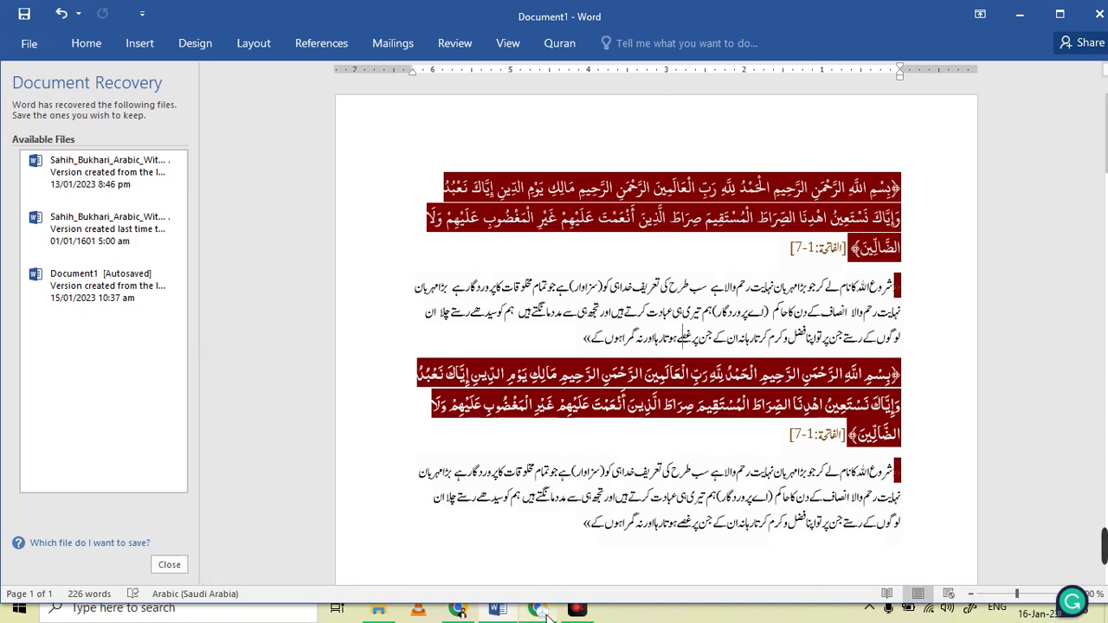
Step: Open the ApowerREC recorder window from the taskbar and nudge it up and left
{"action": "mouse_move", "coordinate": [545, 613]}
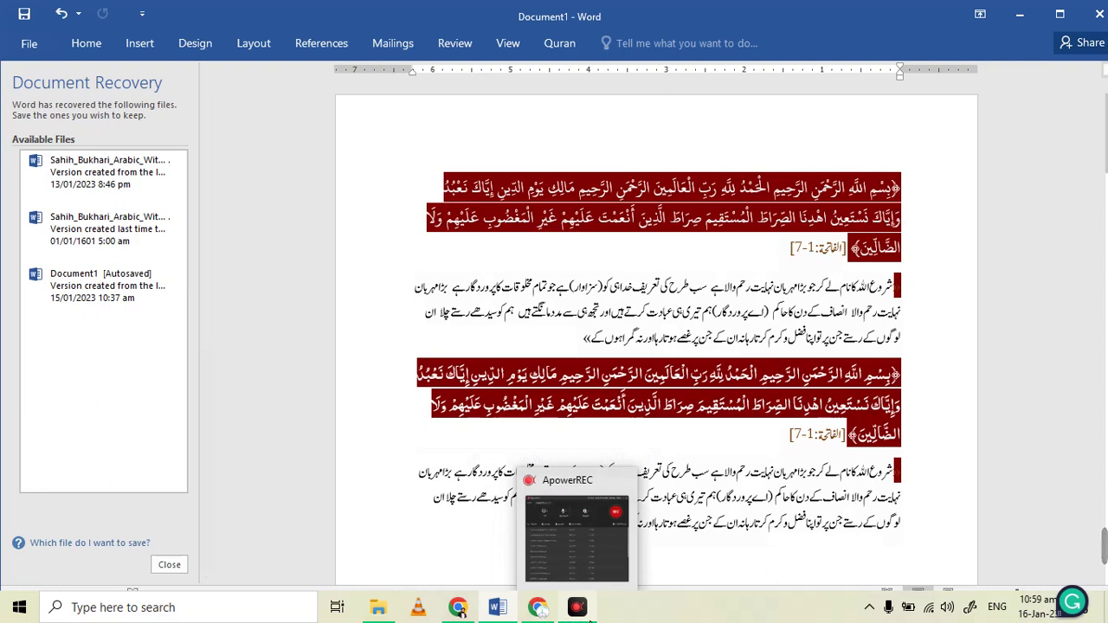
{"action": "left_click", "coordinate": [590, 620]}
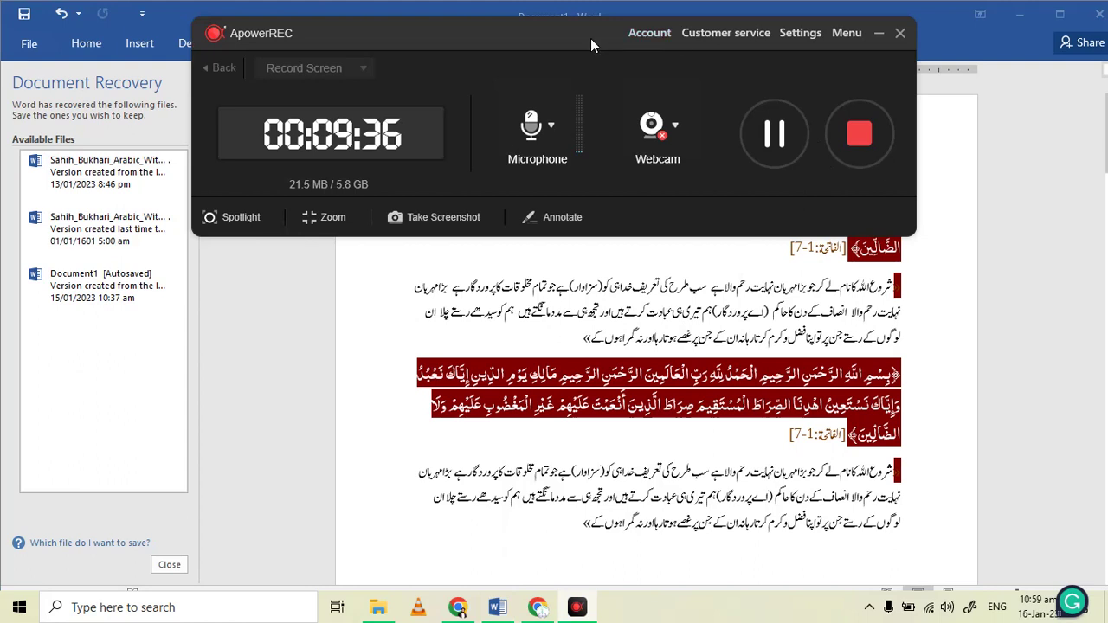
{"action": "left_click_drag", "start_coordinate": [591, 38], "coordinate": [566, 17]}
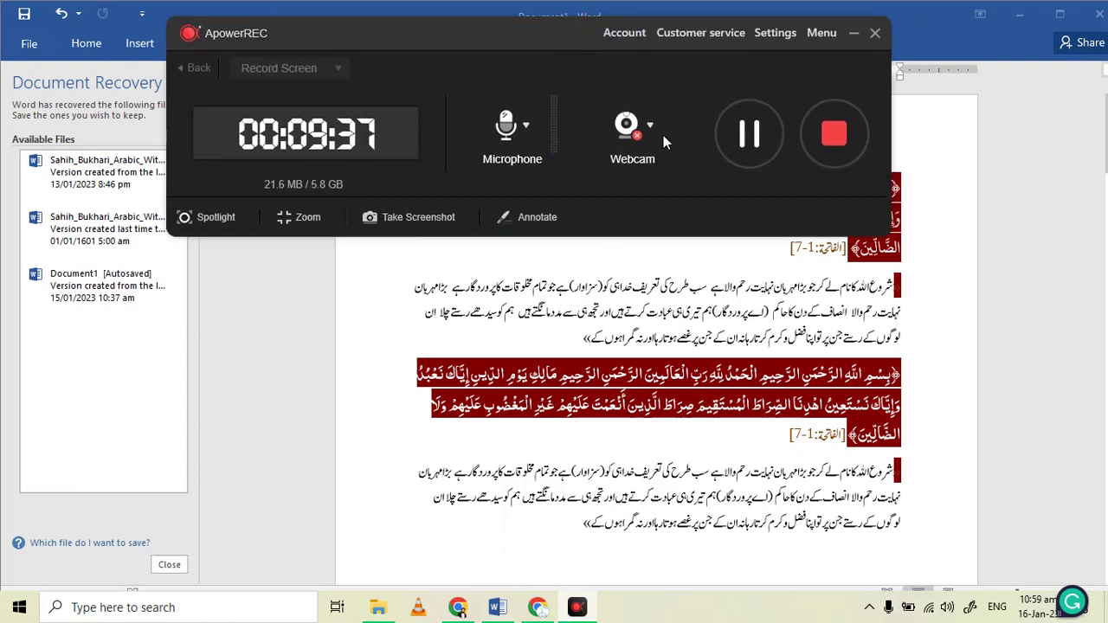